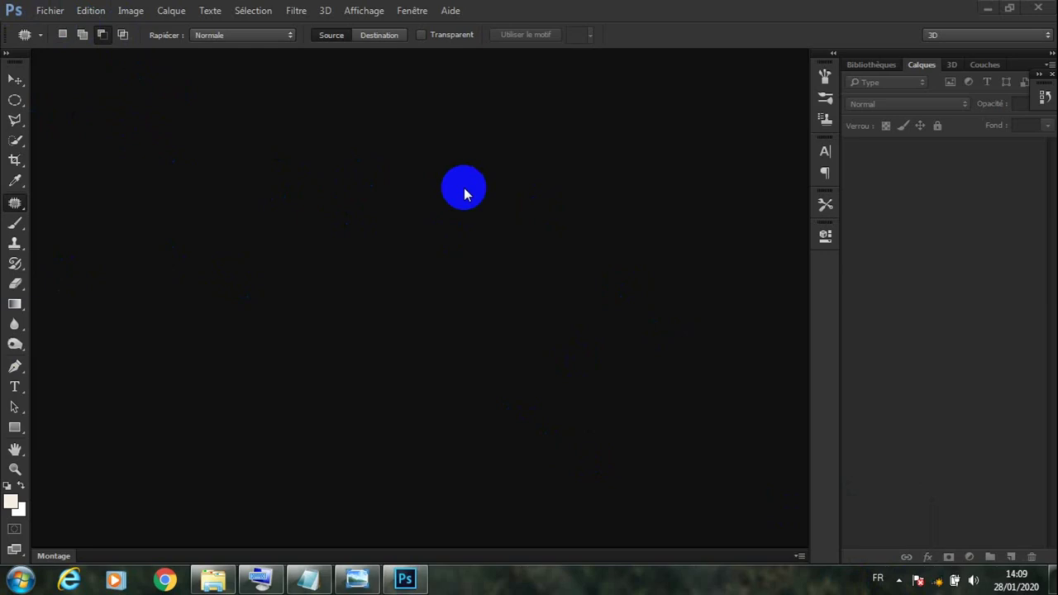
Open the portrait photo DSC_0776.JPG as a single-background-layer document.
{"action": "left_click", "coordinate": [51, 10]}
{"action": "left_click", "coordinate": [62, 40]}
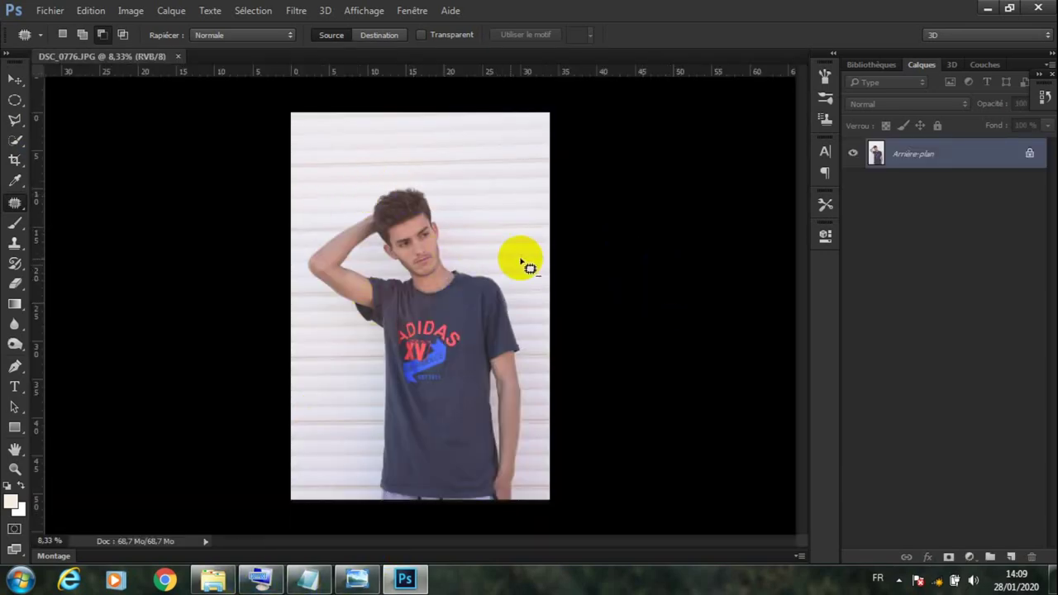
Zoom in on the man's face and make the Patch tool (Outil Pièce) active.
{"action": "scroll", "coordinate": [424, 229], "scroll_direction": "up", "scroll_amount": 2}
{"action": "scroll", "coordinate": [459, 240], "scroll_direction": "up", "scroll_amount": 2}
{"action": "scroll", "coordinate": [460, 240], "scroll_direction": "up", "scroll_amount": 2}
{"action": "scroll", "coordinate": [554, 182], "scroll_direction": "up", "scroll_amount": 2}
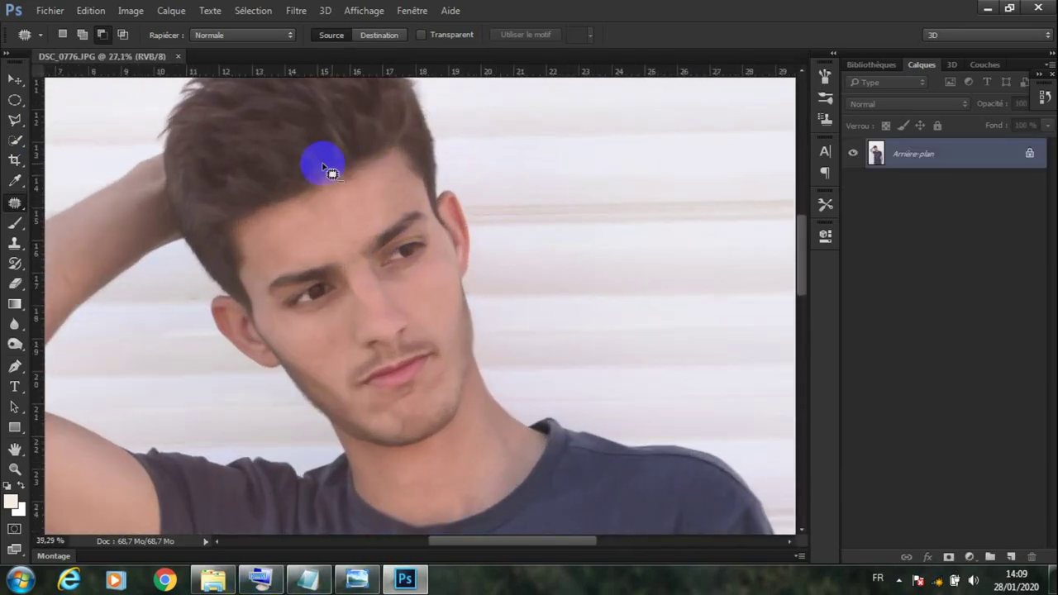
{"action": "scroll", "coordinate": [331, 165], "scroll_direction": "up", "scroll_amount": 1}
{"action": "scroll", "coordinate": [206, 297], "scroll_direction": "up", "scroll_amount": 2}
{"action": "scroll", "coordinate": [533, 148], "scroll_direction": "up", "scroll_amount": 1}
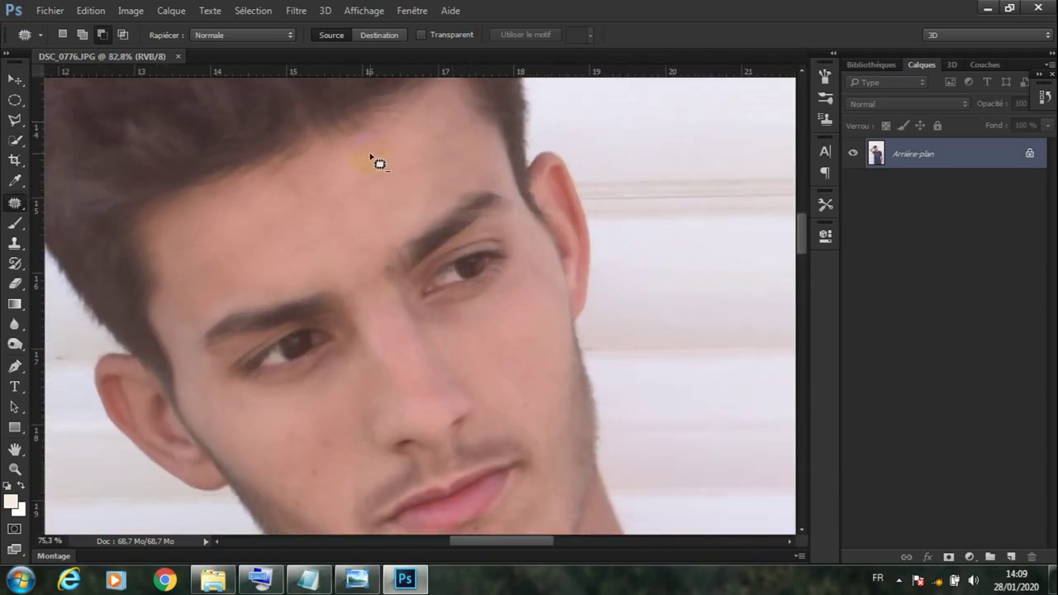
{"action": "scroll", "coordinate": [397, 182], "scroll_direction": "down", "scroll_amount": 1}
{"action": "scroll", "coordinate": [367, 306], "scroll_direction": "down", "scroll_amount": 2}
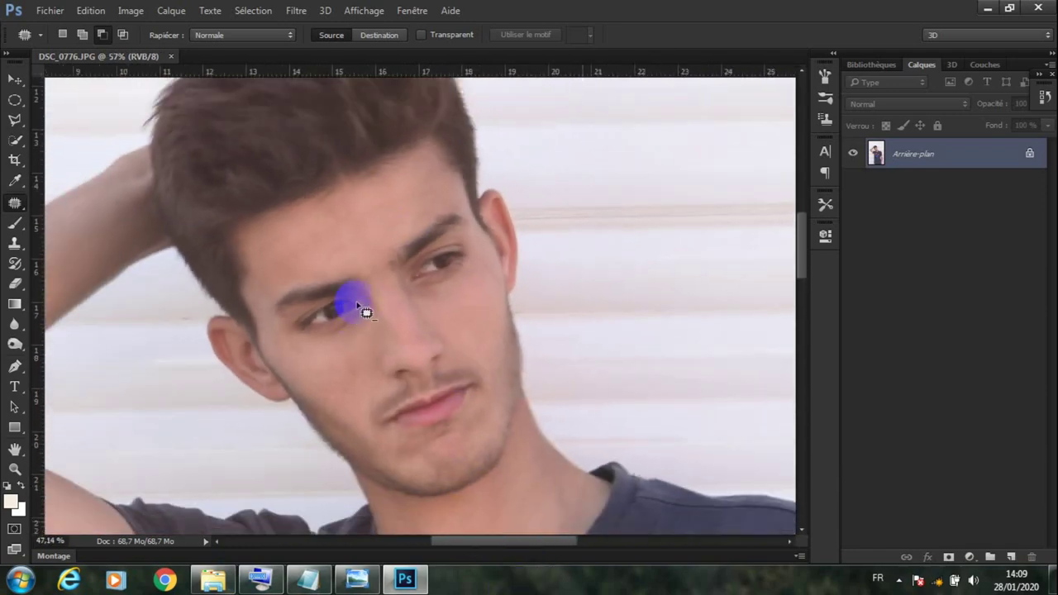
{"action": "scroll", "coordinate": [402, 224], "scroll_direction": "up", "scroll_amount": 2}
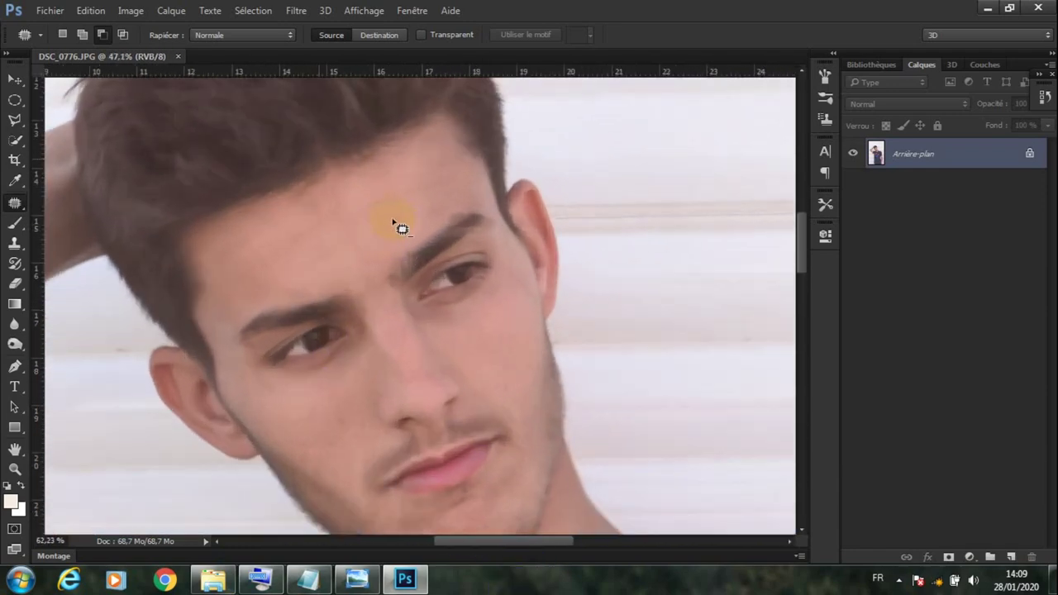
{"action": "left_click", "coordinate": [16, 204]}
{"action": "left_click_drag", "start_coordinate": [14, 222], "coordinate": [67, 237]}
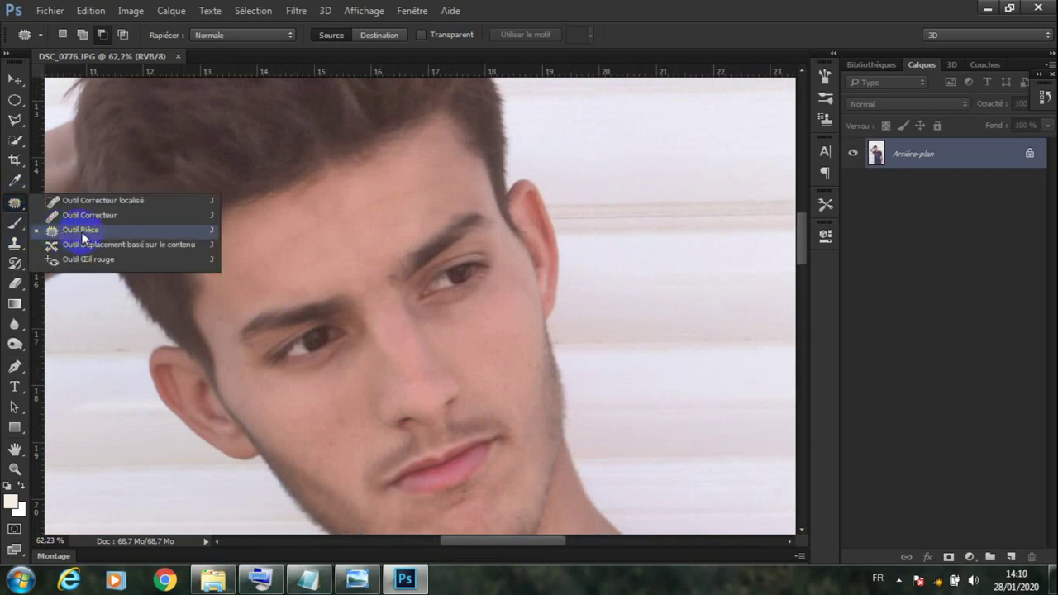
{"action": "left_click_drag", "start_coordinate": [82, 239], "coordinate": [66, 231]}
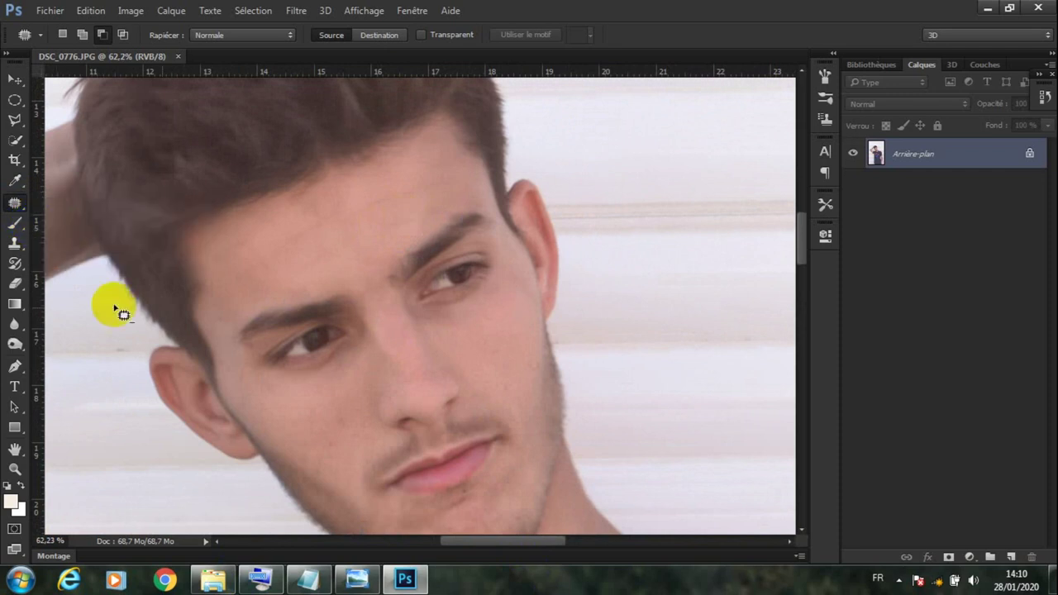
{"action": "scroll", "coordinate": [121, 313], "scroll_direction": "up", "scroll_amount": 5}
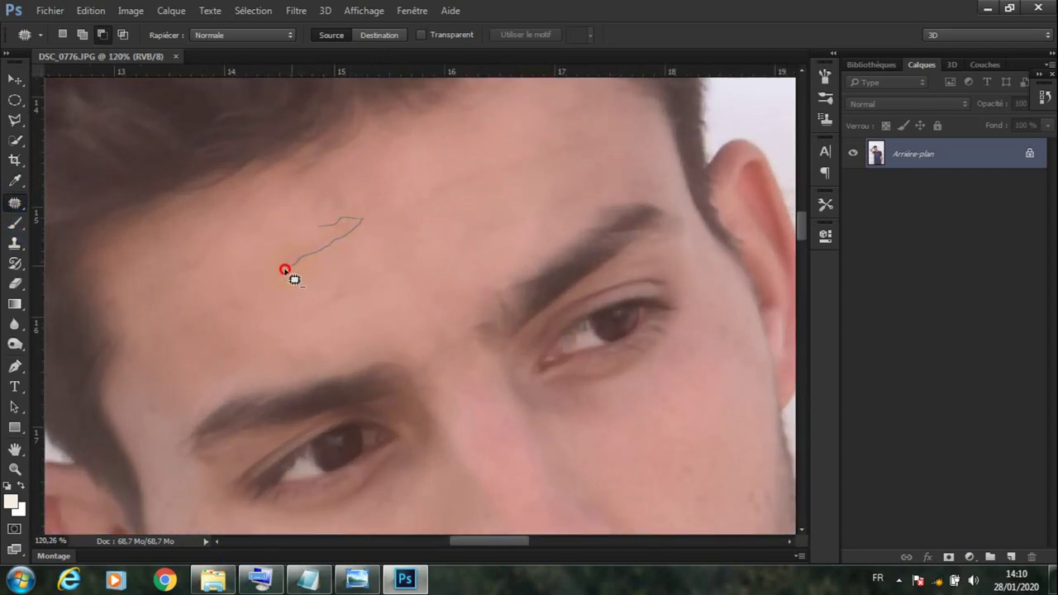
Patch the first two forehead blemishes and deselect after each.
{"action": "right_click", "coordinate": [423, 168]}
{"action": "left_click", "coordinate": [471, 174]}
{"action": "scroll", "coordinate": [354, 285], "scroll_direction": "up", "scroll_amount": 1}
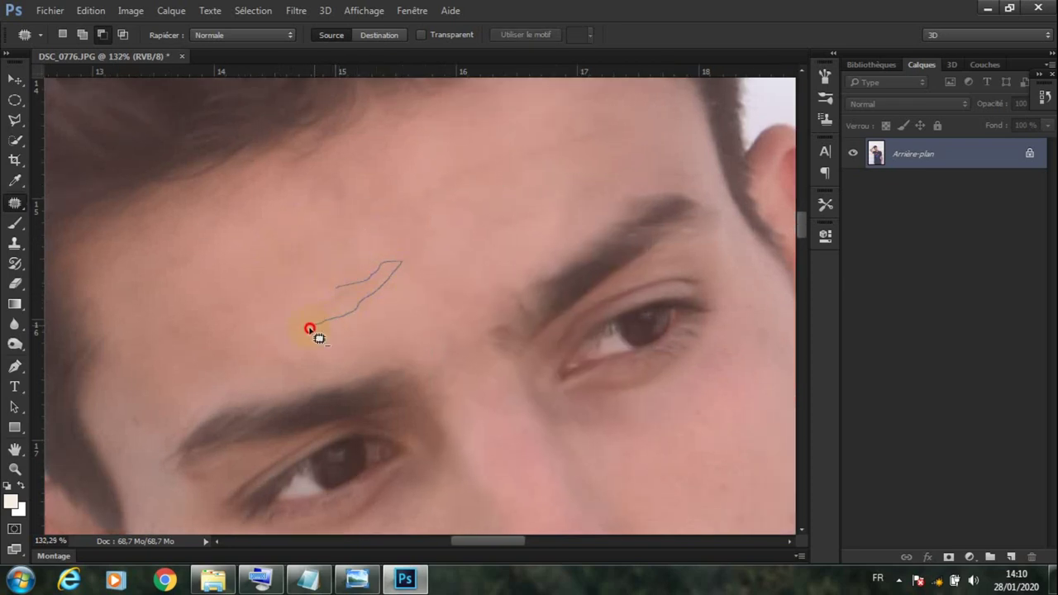
{"action": "right_click", "coordinate": [359, 217]}
{"action": "left_click", "coordinate": [396, 227]}
{"action": "scroll", "coordinate": [344, 220], "scroll_direction": "up", "scroll_amount": 2}
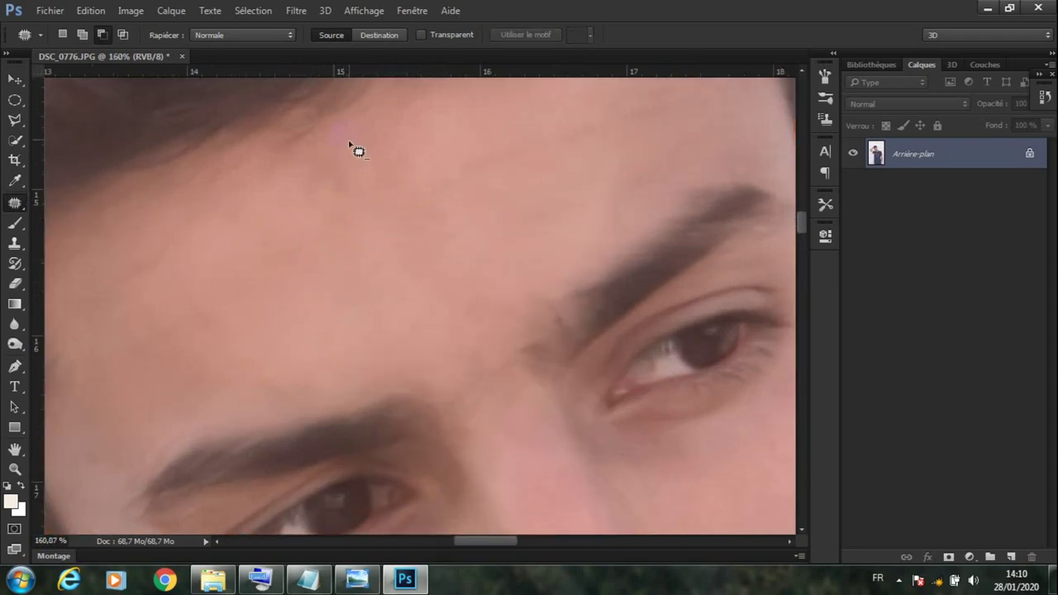
Cover another forehead blemish with nearby clean skin and deselect the patches.
{"action": "left_click_drag", "start_coordinate": [306, 191], "coordinate": [252, 233]}
{"action": "right_click", "coordinate": [393, 155]}
{"action": "left_click", "coordinate": [405, 161]}
{"action": "scroll", "coordinate": [478, 260], "scroll_direction": "down", "scroll_amount": 3}
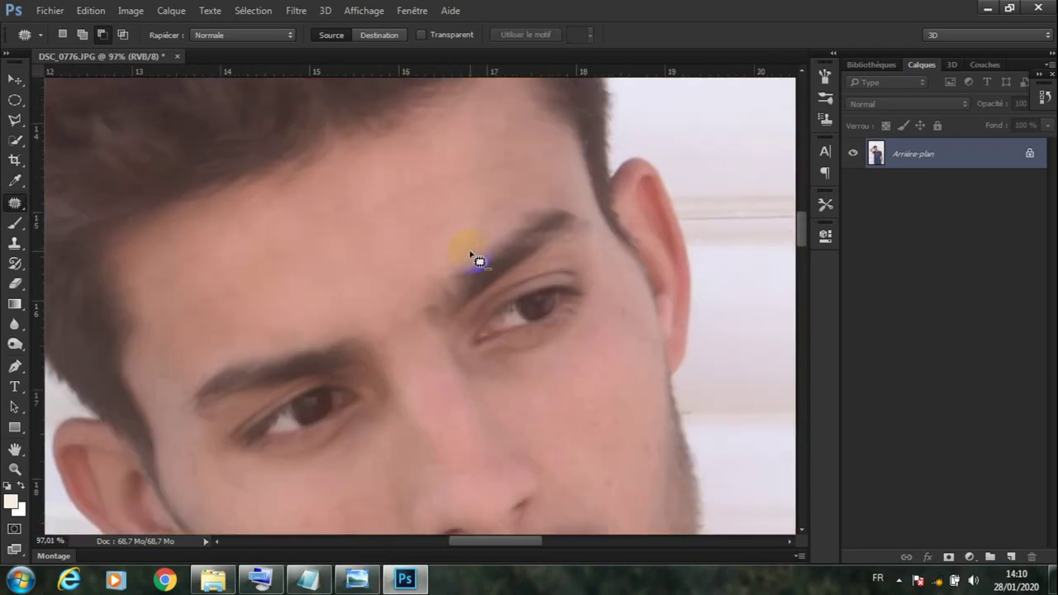
{"action": "scroll", "coordinate": [470, 254], "scroll_direction": "up", "scroll_amount": 3}
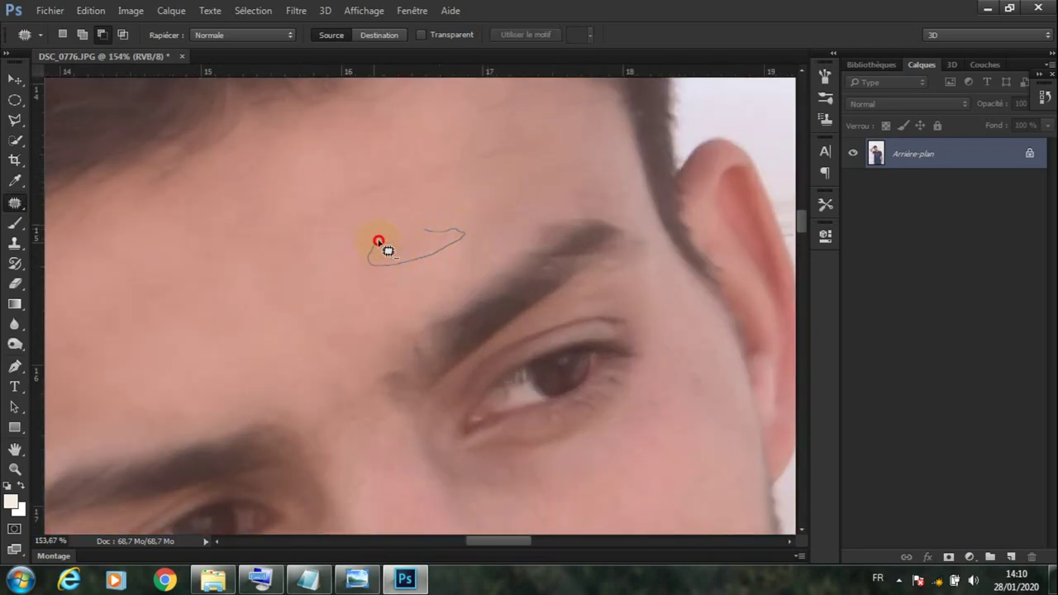
{"action": "right_click", "coordinate": [427, 198]}
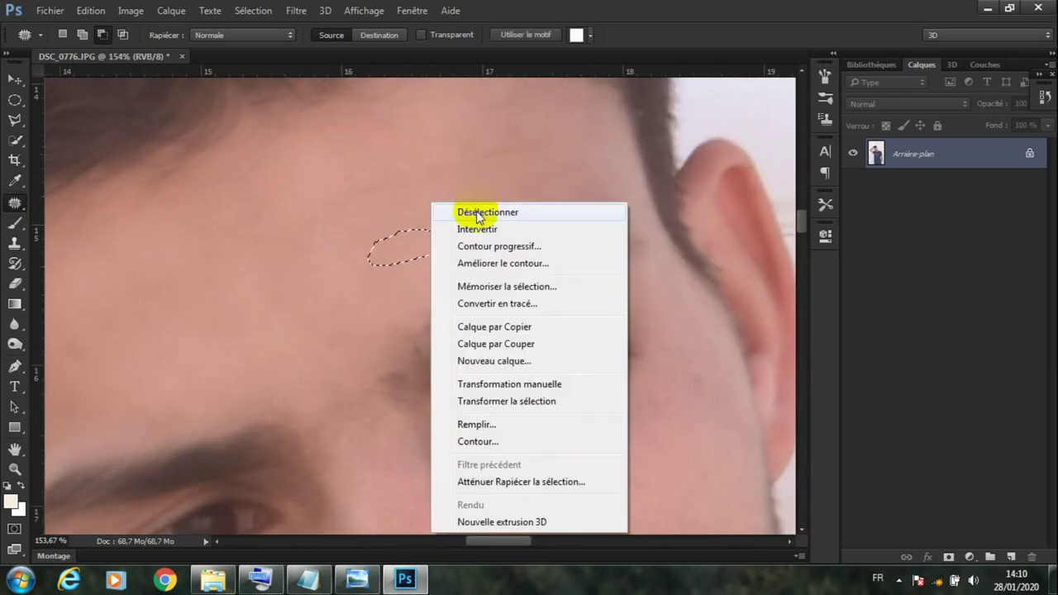
{"action": "left_click", "coordinate": [466, 210]}
{"action": "scroll", "coordinate": [465, 239], "scroll_direction": "down", "scroll_amount": 2}
{"action": "scroll", "coordinate": [499, 161], "scroll_direction": "up", "scroll_amount": 1}
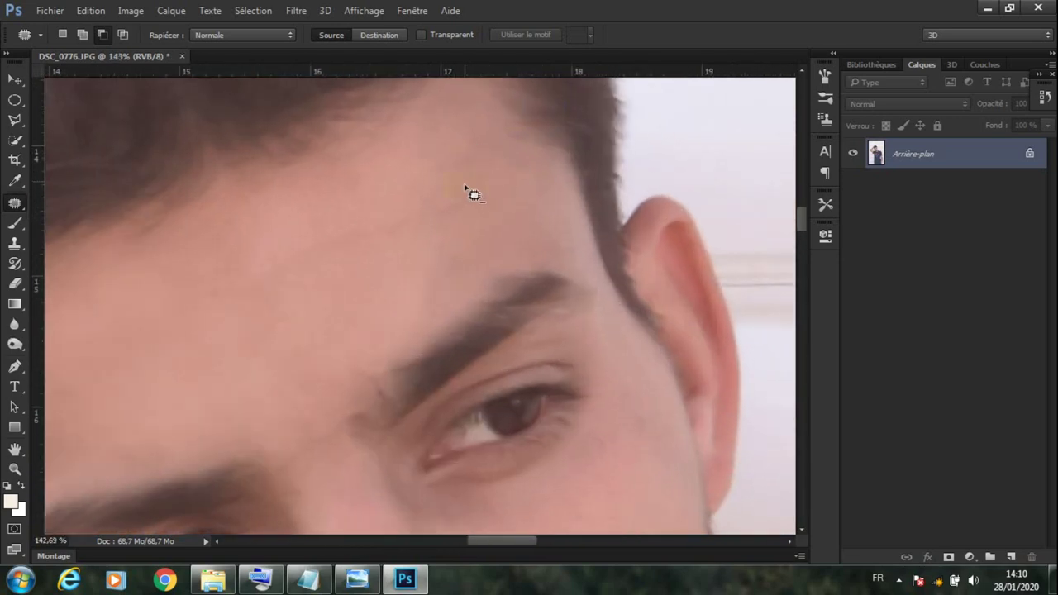
Patch three more marks on the forehead and between the brows.
{"action": "right_click", "coordinate": [503, 187]}
{"action": "left_click", "coordinate": [541, 161]}
{"action": "right_click", "coordinate": [436, 128]}
{"action": "left_click", "coordinate": [473, 131]}
{"action": "scroll", "coordinate": [436, 198], "scroll_direction": "down", "scroll_amount": 2}
{"action": "scroll", "coordinate": [345, 233], "scroll_direction": "up", "scroll_amount": 3}
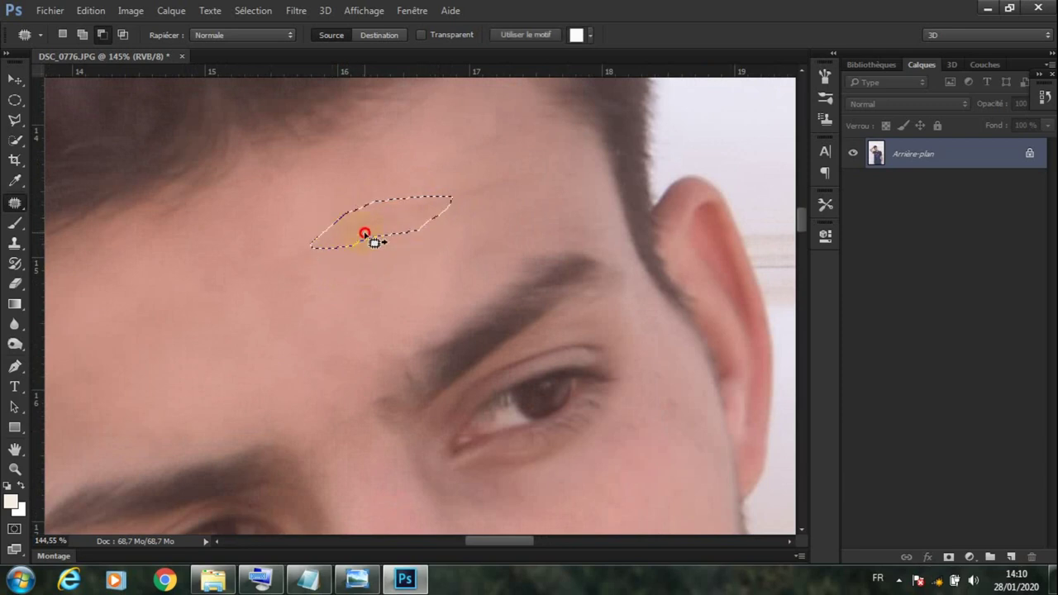
{"action": "right_click", "coordinate": [423, 178]}
{"action": "left_click", "coordinate": [485, 192]}
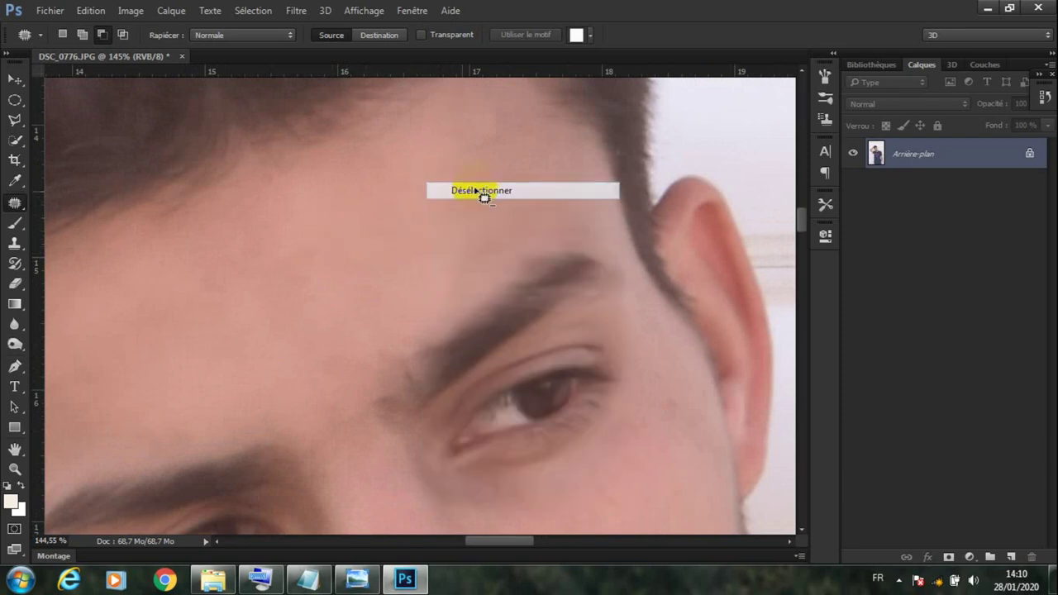
{"action": "scroll", "coordinate": [491, 206], "scroll_direction": "down", "scroll_amount": 2}
{"action": "scroll", "coordinate": [440, 252], "scroll_direction": "up", "scroll_amount": 3}
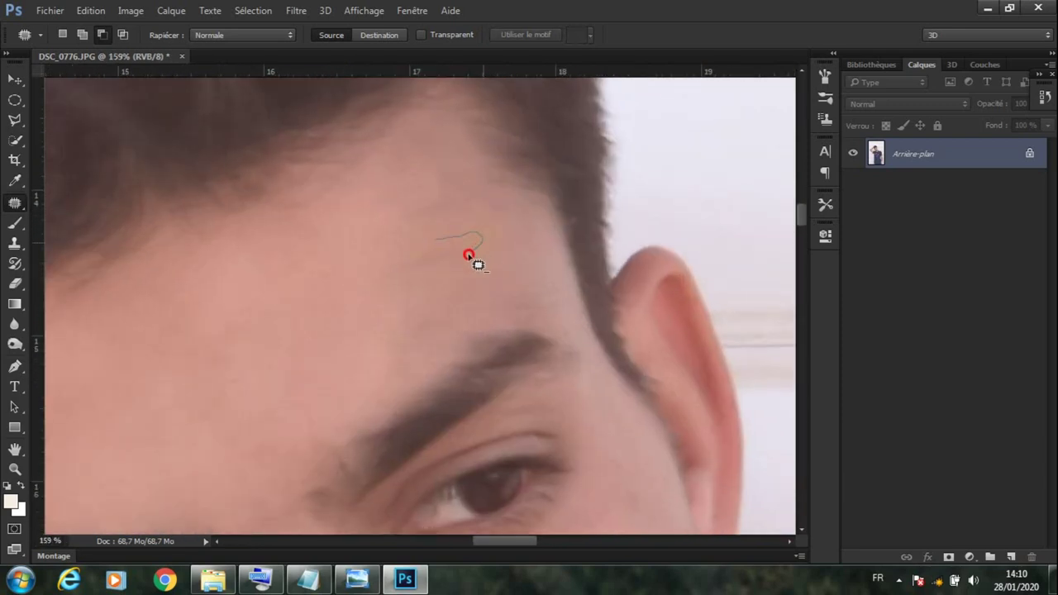
Patch two lower forehead blemishes by dragging them onto clean skin.
{"action": "left_click_drag", "start_coordinate": [423, 253], "coordinate": [395, 300]}
{"action": "right_click", "coordinate": [405, 208]}
{"action": "left_click", "coordinate": [437, 219]}
{"action": "left_click_drag", "start_coordinate": [435, 187], "coordinate": [422, 225]}
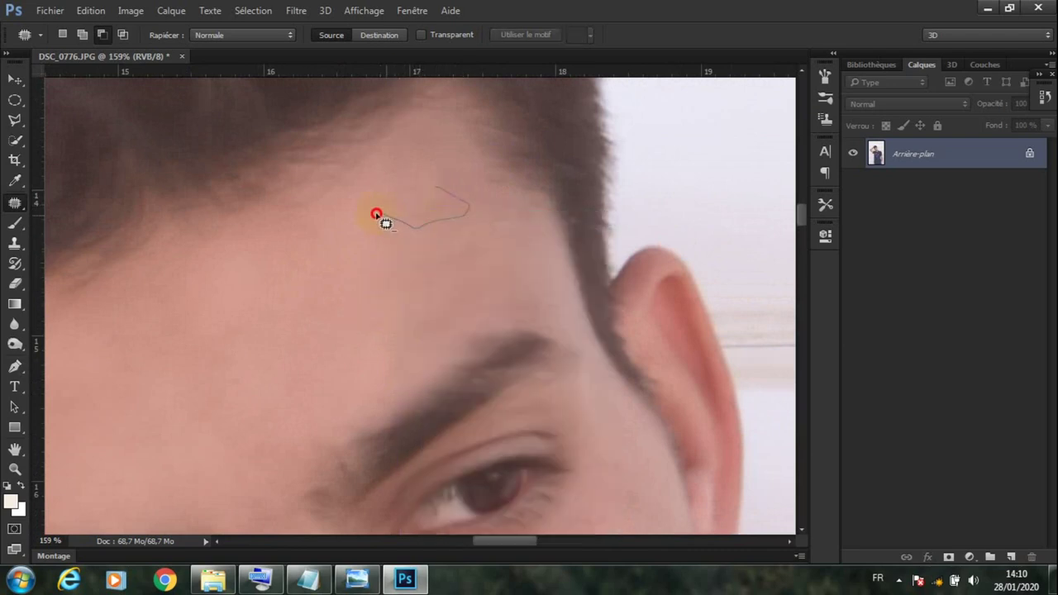
{"action": "left_click_drag", "start_coordinate": [441, 264], "coordinate": [438, 285]}
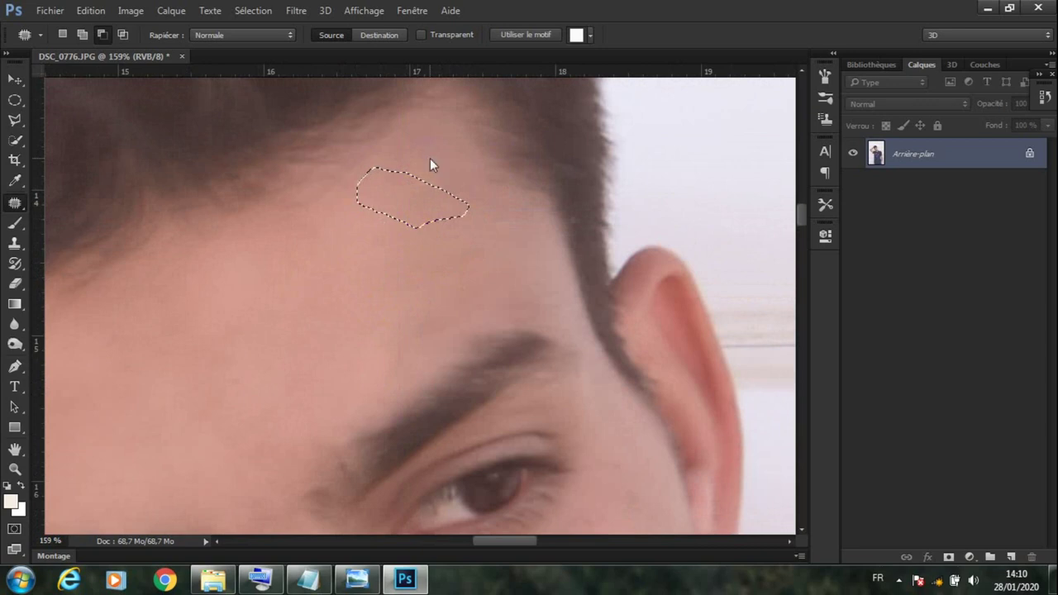
{"action": "right_click", "coordinate": [430, 157]}
{"action": "left_click", "coordinate": [450, 171]}
Patch a blemish on the left side of the forehead with clean skin.
{"action": "scroll", "coordinate": [455, 314], "scroll_direction": "down", "scroll_amount": 3}
{"action": "scroll", "coordinate": [300, 385], "scroll_direction": "down", "scroll_amount": 2}
{"action": "scroll", "coordinate": [298, 385], "scroll_direction": "up", "scroll_amount": 3}
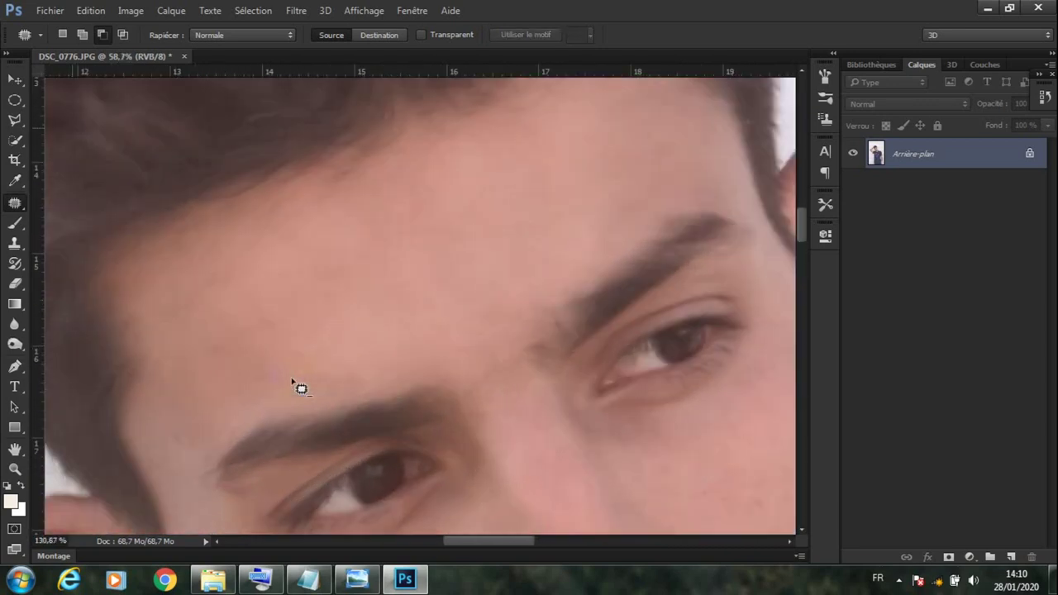
{"action": "scroll", "coordinate": [264, 314], "scroll_direction": "up", "scroll_amount": 1}
{"action": "left_click_drag", "start_coordinate": [199, 279], "coordinate": [207, 248]}
{"action": "right_click", "coordinate": [423, 188]}
{"action": "left_click", "coordinate": [438, 195]}
Outline another forehead blemish, dismiss the insufficient-memory error, and clear the leftover selection.
{"action": "left_click_drag", "start_coordinate": [264, 266], "coordinate": [295, 263]}
{"action": "right_click", "coordinate": [386, 224]}
{"action": "left_click", "coordinate": [491, 231]}
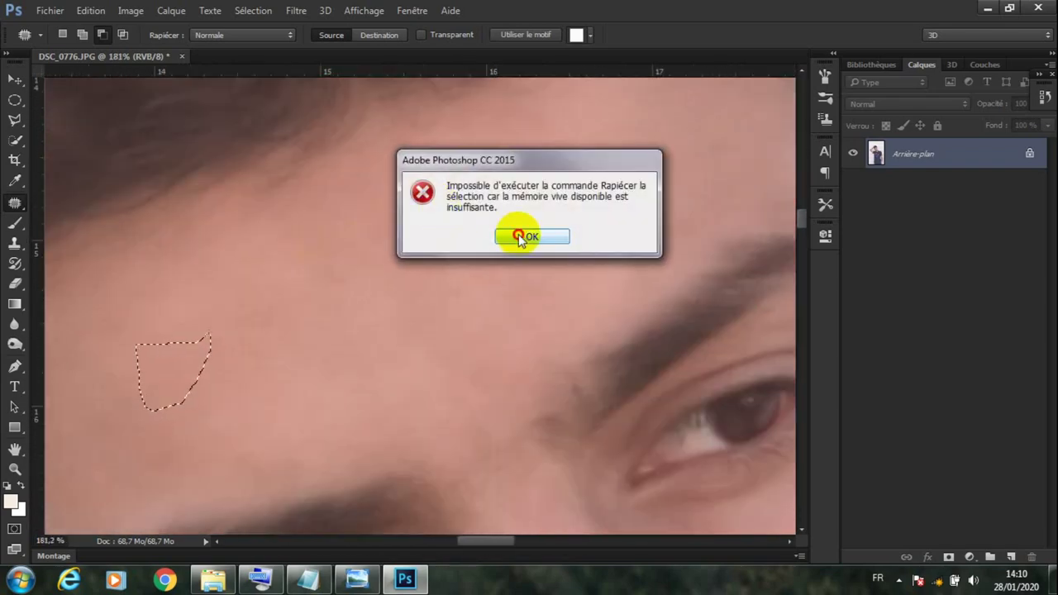
{"action": "left_click", "coordinate": [518, 237]}
{"action": "scroll", "coordinate": [349, 289], "scroll_direction": "down", "scroll_amount": 1}
{"action": "right_click", "coordinate": [289, 237]}
{"action": "right_click", "coordinate": [232, 311]}
{"action": "left_click", "coordinate": [240, 37]}
{"action": "scroll", "coordinate": [275, 243], "scroll_direction": "down", "scroll_amount": 1}
Outline a further forehead spot and deselect the patch.
{"action": "left_click", "coordinate": [415, 298]}
{"action": "right_click", "coordinate": [365, 348]}
{"action": "left_click", "coordinate": [436, 239]}
{"action": "scroll", "coordinate": [421, 262], "scroll_direction": "down", "scroll_amount": 3}
{"action": "scroll", "coordinate": [420, 256], "scroll_direction": "up", "scroll_amount": 5}
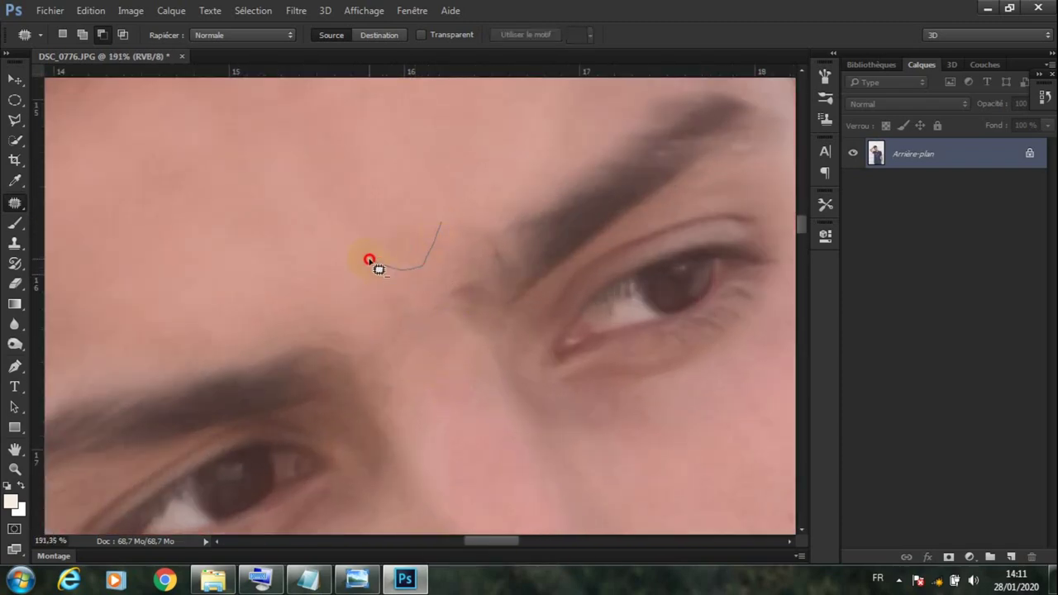
Clear leftover outline selections and deselect the final forehead patch.
{"action": "left_click", "coordinate": [331, 234]}
{"action": "scroll", "coordinate": [345, 253], "scroll_direction": "down", "scroll_amount": 2}
{"action": "left_click", "coordinate": [420, 204]}
{"action": "scroll", "coordinate": [422, 218], "scroll_direction": "up", "scroll_amount": 2}
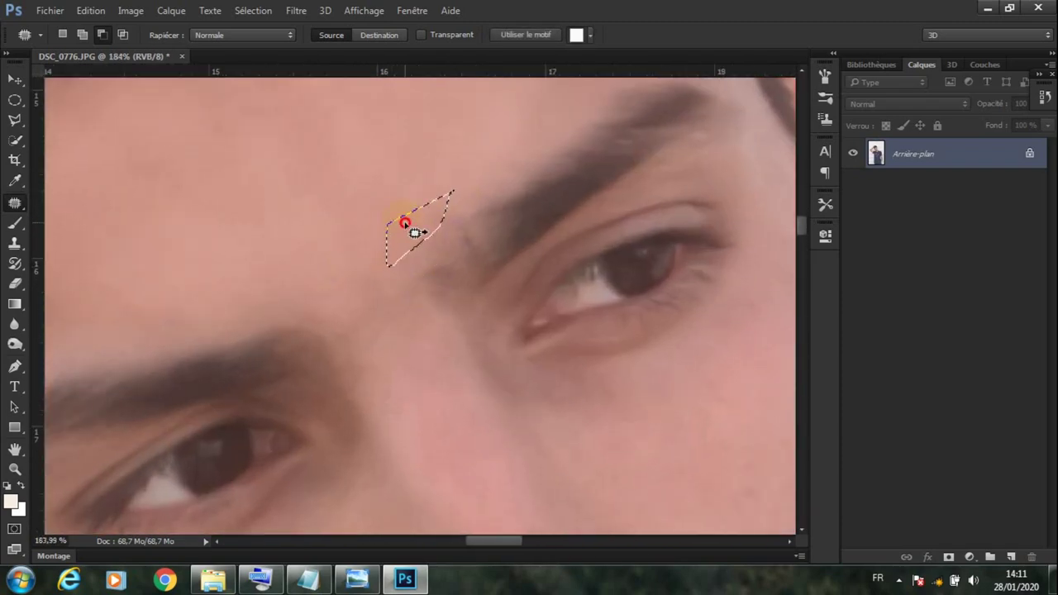
{"action": "right_click", "coordinate": [413, 146]}
{"action": "left_click", "coordinate": [480, 173]}
{"action": "scroll", "coordinate": [396, 303], "scroll_direction": "down", "scroll_amount": 3}
{"action": "scroll", "coordinate": [258, 416], "scroll_direction": "up", "scroll_amount": 3}
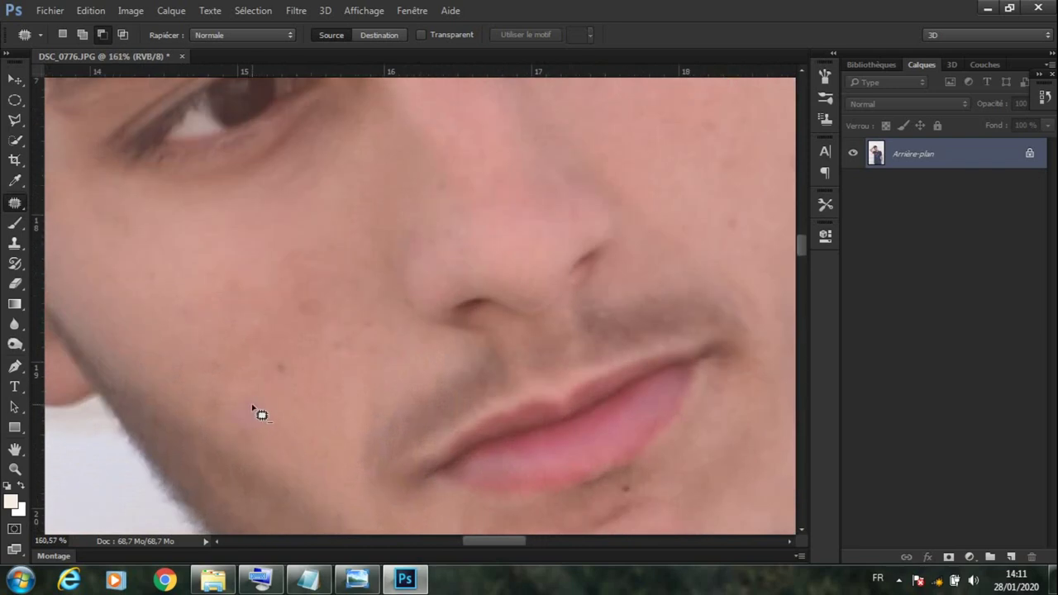
Deselect, switch to the Spot Healing Brush and set its size to 16.
{"action": "right_click", "coordinate": [306, 394]}
{"action": "left_click", "coordinate": [355, 71]}
{"action": "right_click", "coordinate": [15, 203]}
{"action": "left_click", "coordinate": [75, 201]}
{"action": "right_click", "coordinate": [248, 436]}
{"action": "left_click", "coordinate": [338, 378]}
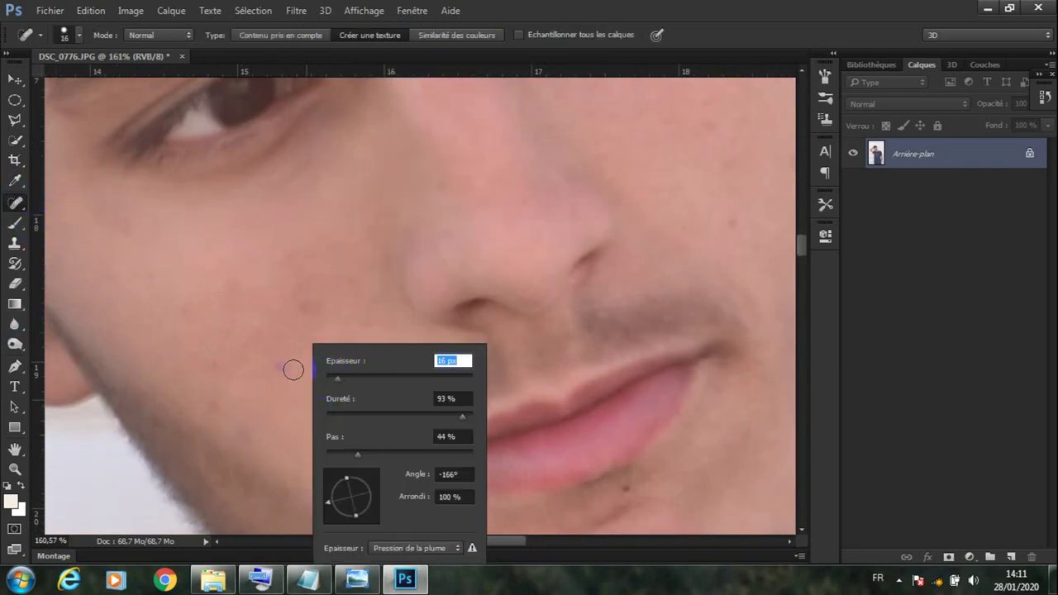
Bring the cheek into view and switch back to the Patch tool.
{"action": "scroll", "coordinate": [213, 448], "scroll_direction": "down", "scroll_amount": 2}
{"action": "scroll", "coordinate": [248, 394], "scroll_direction": "up", "scroll_amount": 3}
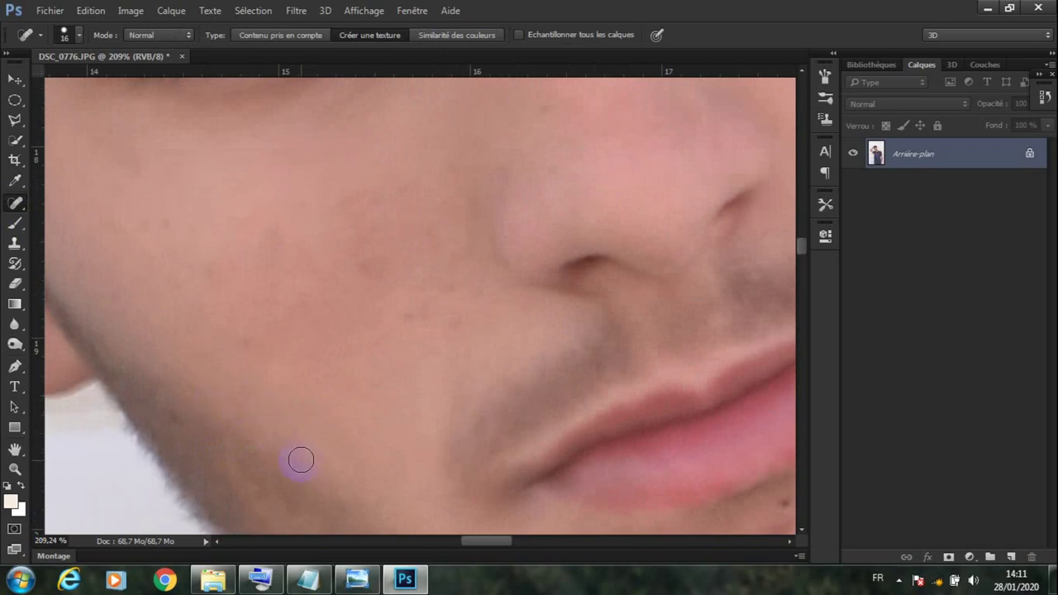
{"action": "scroll", "coordinate": [248, 349], "scroll_direction": "up", "scroll_amount": 1}
{"action": "scroll", "coordinate": [366, 394], "scroll_direction": "down", "scroll_amount": 3}
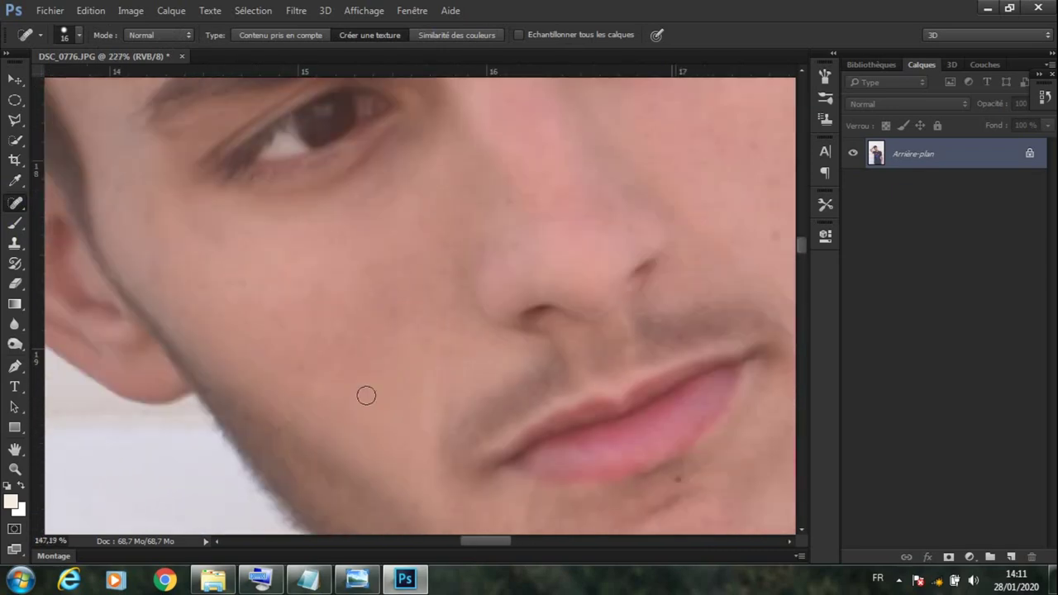
{"action": "scroll", "coordinate": [66, 123], "scroll_direction": "up", "scroll_amount": 1}
{"action": "scroll", "coordinate": [156, 161], "scroll_direction": "up", "scroll_amount": 2}
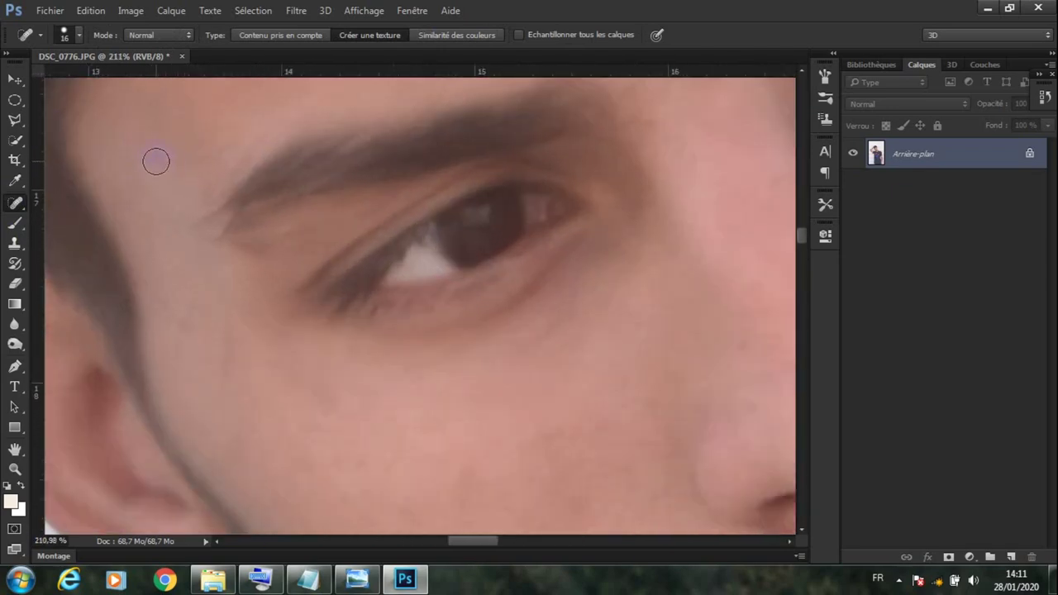
{"action": "right_click", "coordinate": [14, 202]}
{"action": "left_click", "coordinate": [83, 227]}
Patch a blemish beside the eye and another on the cheek with clean skin.
{"action": "left_click_drag", "start_coordinate": [147, 181], "coordinate": [168, 134]}
{"action": "right_click", "coordinate": [230, 92]}
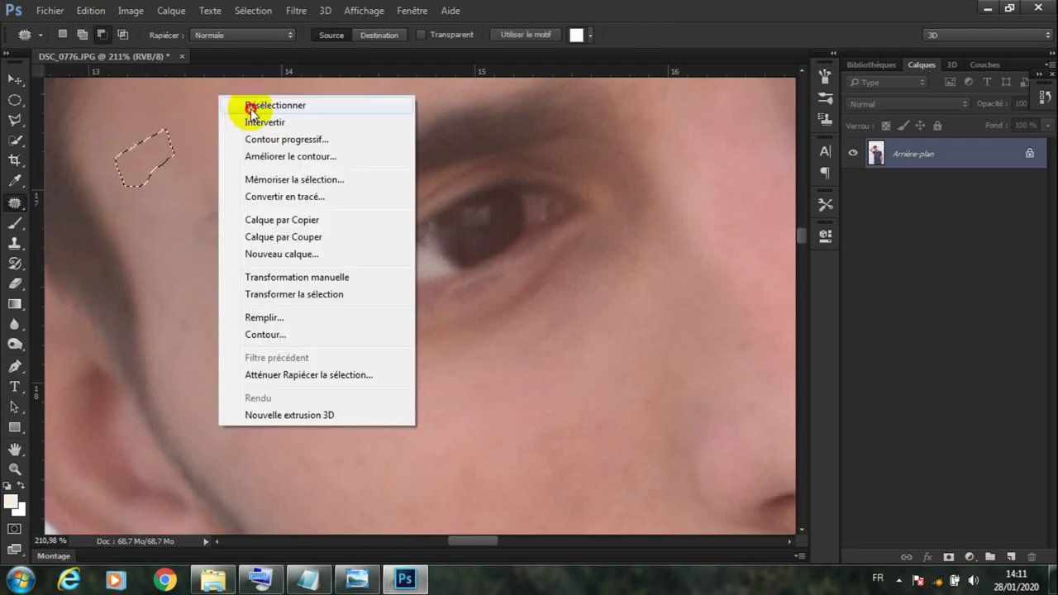
{"action": "left_click", "coordinate": [242, 104]}
{"action": "scroll", "coordinate": [204, 311], "scroll_direction": "up", "scroll_amount": 1}
{"action": "left_click_drag", "start_coordinate": [197, 360], "coordinate": [199, 364]}
{"action": "right_click", "coordinate": [186, 213]}
{"action": "left_click", "coordinate": [199, 222]}
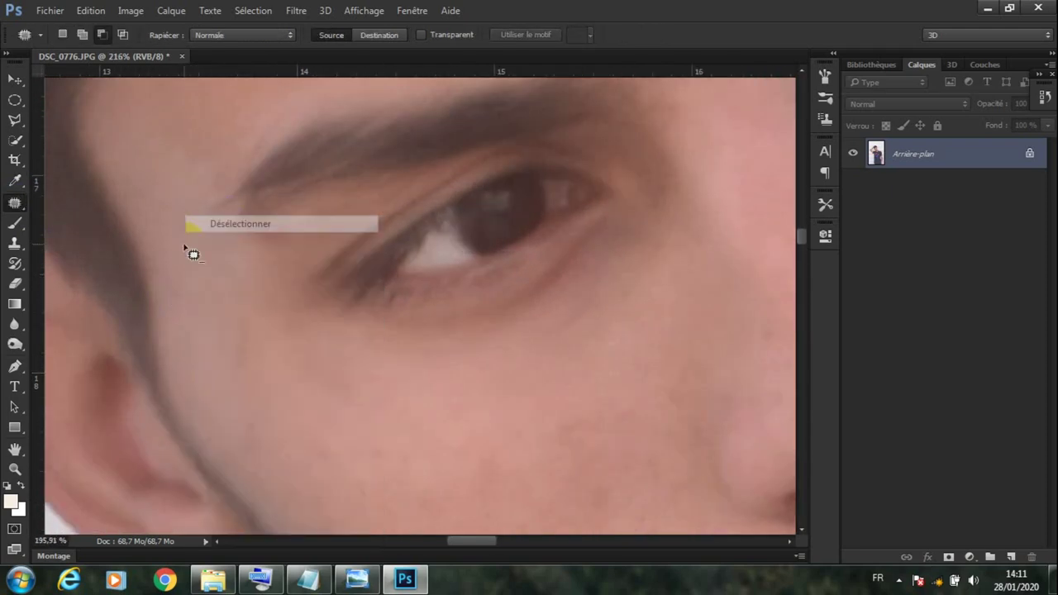
{"action": "scroll", "coordinate": [204, 299], "scroll_direction": "down", "scroll_amount": 1}
Outline and patch the next cheek blemish, then deselect.
{"action": "right_click", "coordinate": [188, 319]}
{"action": "left_click", "coordinate": [199, 223]}
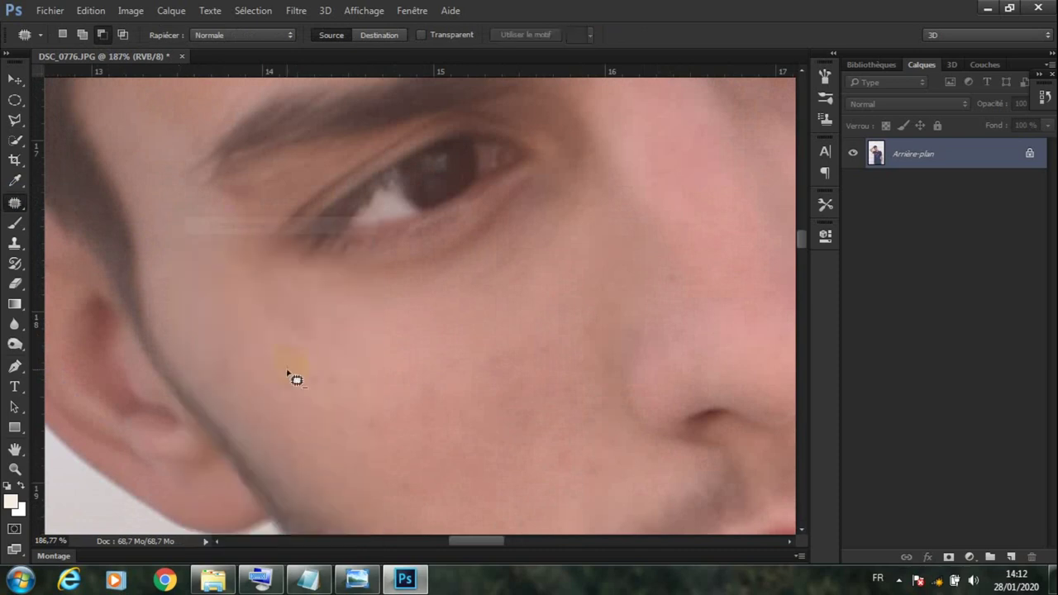
{"action": "scroll", "coordinate": [290, 373], "scroll_direction": "up", "scroll_amount": 1}
{"action": "left_click_drag", "start_coordinate": [238, 340], "coordinate": [243, 386]}
{"action": "right_click", "coordinate": [227, 370]}
{"action": "left_click", "coordinate": [432, 238]}
{"action": "scroll", "coordinate": [356, 357], "scroll_direction": "down", "scroll_amount": 1}
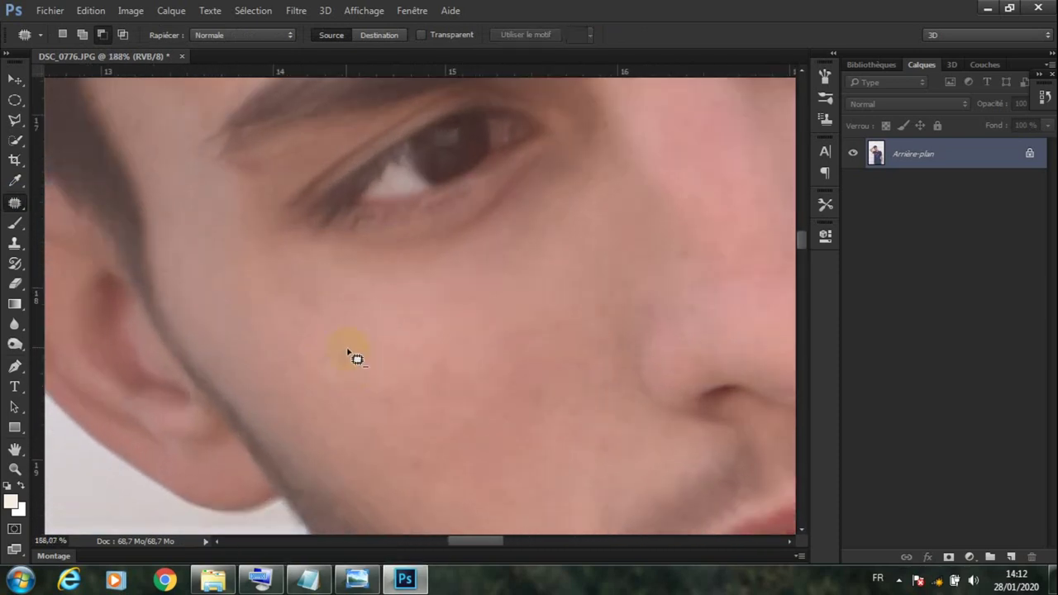
Patch another spot on the upper cheek with surrounding clean skin.
{"action": "right_click", "coordinate": [357, 365]}
{"action": "left_click", "coordinate": [397, 241]}
{"action": "scroll", "coordinate": [308, 305], "scroll_direction": "up", "scroll_amount": 1}
{"action": "mouse_move", "coordinate": [325, 283]}
{"action": "left_mouse_down"}
{"action": "mouse_move", "coordinate": [316, 329]}
{"action": "mouse_move", "coordinate": [389, 348]}
{"action": "left_mouse_up"}
{"action": "right_click", "coordinate": [365, 339]}
{"action": "left_click", "coordinate": [405, 241]}
{"action": "scroll", "coordinate": [352, 309], "scroll_direction": "down", "scroll_amount": 1}
{"action": "scroll", "coordinate": [368, 333], "scroll_direction": "up", "scroll_amount": 1}
Clear the remaining patch selections on the cheek.
{"action": "right_click", "coordinate": [367, 233]}
{"action": "left_click", "coordinate": [409, 238]}
{"action": "scroll", "coordinate": [357, 388], "scroll_direction": "up", "scroll_amount": 1}
{"action": "right_click", "coordinate": [341, 385]}
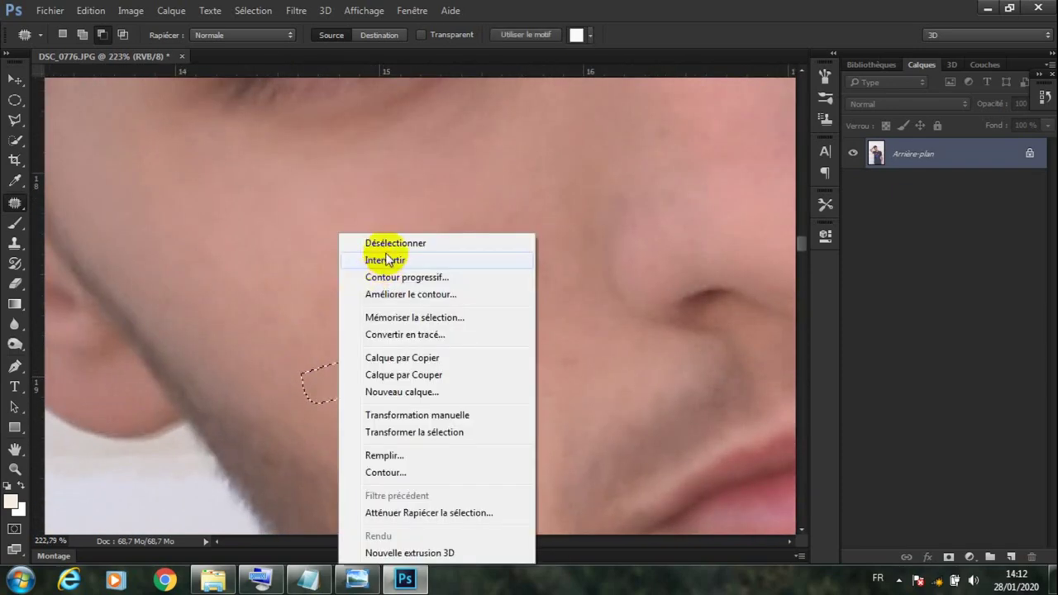
{"action": "left_click", "coordinate": [361, 242]}
{"action": "scroll", "coordinate": [468, 338], "scroll_direction": "down", "scroll_amount": 3}
{"action": "scroll", "coordinate": [452, 478], "scroll_direction": "down", "scroll_amount": 2}
{"action": "scroll", "coordinate": [438, 442], "scroll_direction": "up", "scroll_amount": 4}
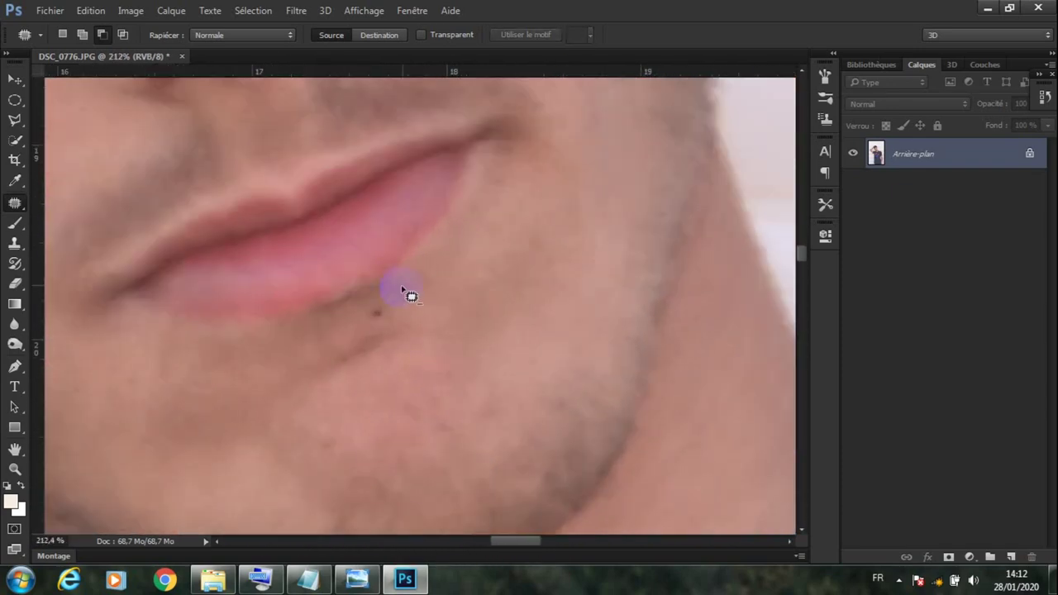
Deselect the previous patch and outline a spot below the lip corner.
{"action": "right_click", "coordinate": [495, 225]}
{"action": "left_click", "coordinate": [529, 234]}
{"action": "scroll", "coordinate": [405, 304], "scroll_direction": "up", "scroll_amount": 1}
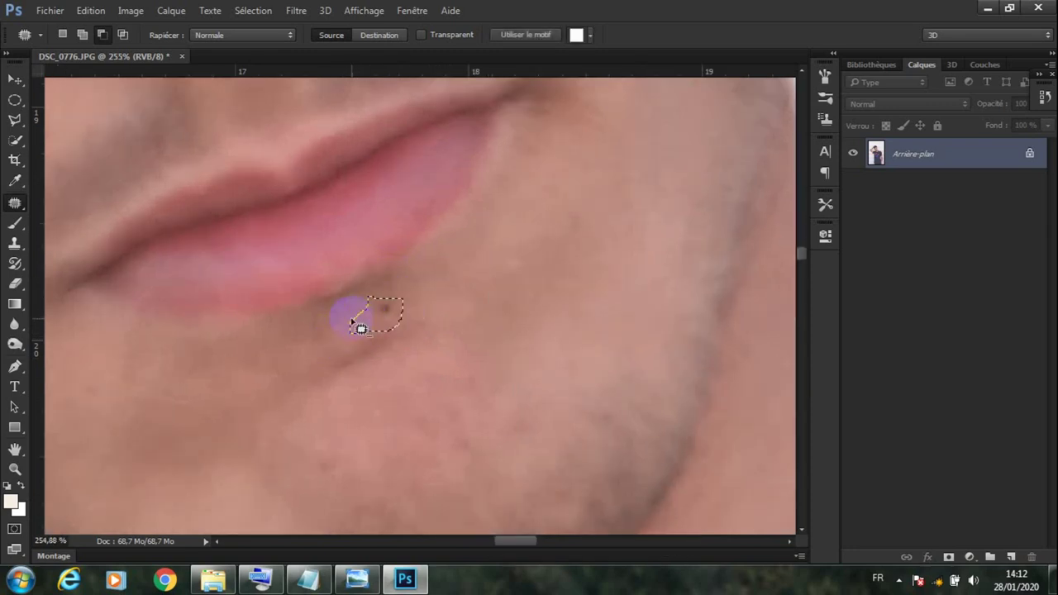
{"action": "scroll", "coordinate": [531, 218], "scroll_direction": "down", "scroll_amount": 1}
{"action": "scroll", "coordinate": [432, 350], "scroll_direction": "down", "scroll_amount": 1}
{"action": "scroll", "coordinate": [419, 344], "scroll_direction": "up", "scroll_amount": 2}
{"action": "left_click_drag", "start_coordinate": [419, 344], "coordinate": [391, 391]}
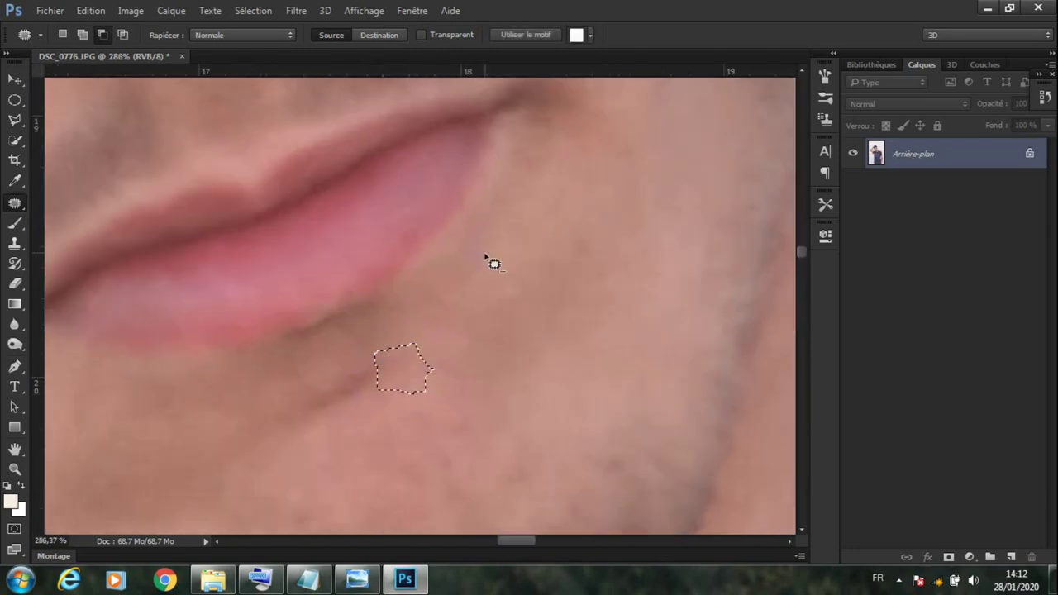
{"action": "scroll", "coordinate": [389, 395], "scroll_direction": "down", "scroll_amount": 1}
{"action": "scroll", "coordinate": [364, 372], "scroll_direction": "up", "scroll_amount": 2}
{"action": "left_click", "coordinate": [353, 361]}
Patch the blemish below the lower lip with nearby clean skin, then deselect.
{"action": "left_click_drag", "start_coordinate": [276, 451], "coordinate": [278, 452]}
{"action": "left_click_drag", "start_coordinate": [355, 432], "coordinate": [460, 366]}
{"action": "scroll", "coordinate": [373, 414], "scroll_direction": "down", "scroll_amount": 3}
{"action": "right_click", "coordinate": [485, 235]}
{"action": "left_click", "coordinate": [401, 444]}
{"action": "scroll", "coordinate": [402, 444], "scroll_direction": "down", "scroll_amount": 3}
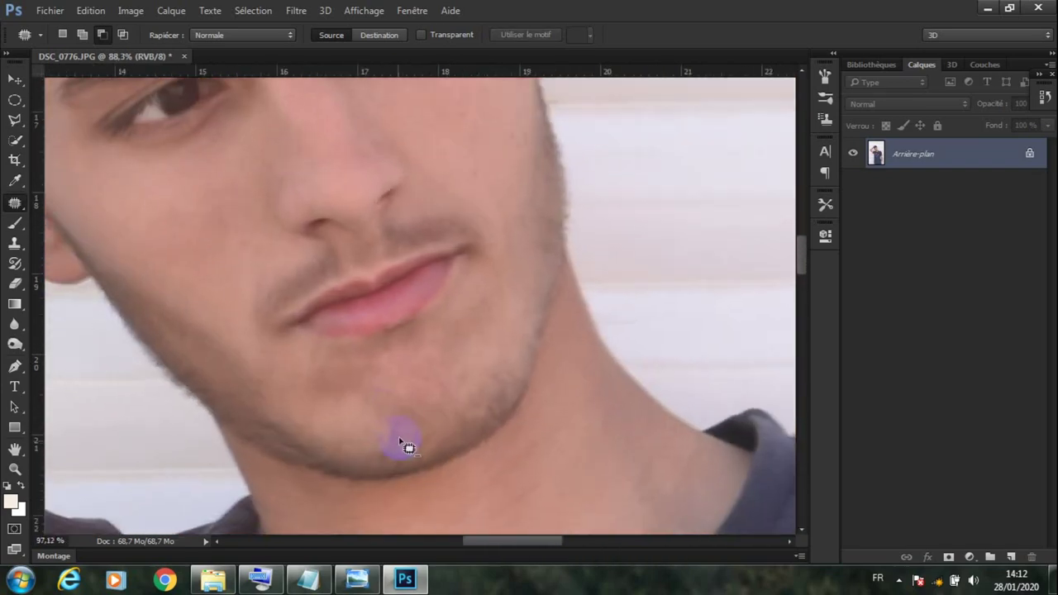
{"action": "scroll", "coordinate": [530, 219], "scroll_direction": "up", "scroll_amount": 3}
{"action": "left_click", "coordinate": [530, 219]}
{"action": "right_click", "coordinate": [537, 178]}
{"action": "left_click", "coordinate": [567, 189]}
{"action": "scroll", "coordinate": [439, 394], "scroll_direction": "up", "scroll_amount": 2}
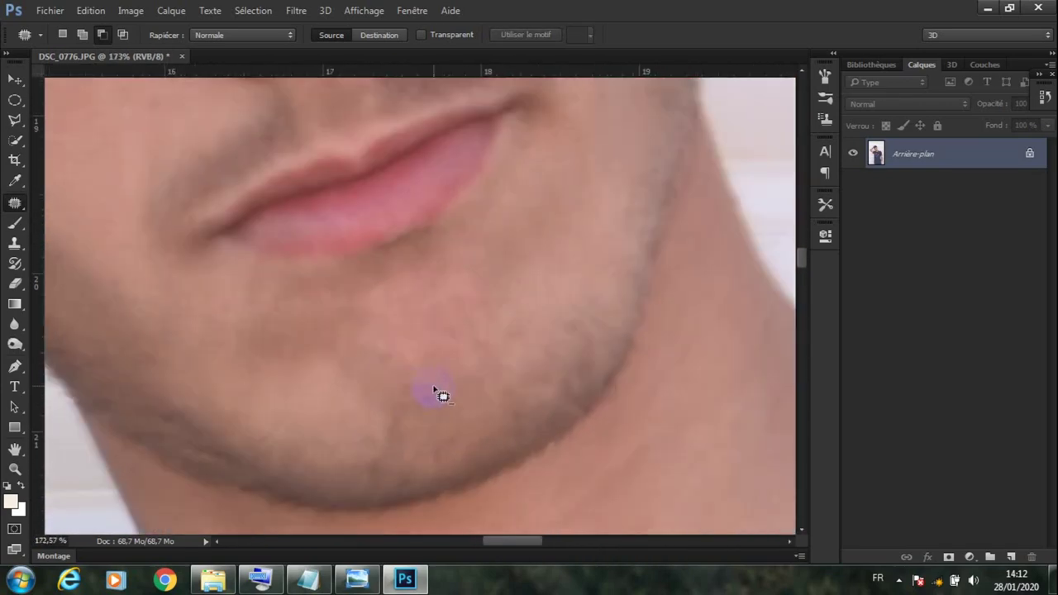
Patch spots on the chin and below the lip corner, deselecting after each.
{"action": "left_click", "coordinate": [260, 267]}
{"action": "right_click", "coordinate": [349, 338]}
{"action": "left_click", "coordinate": [397, 18]}
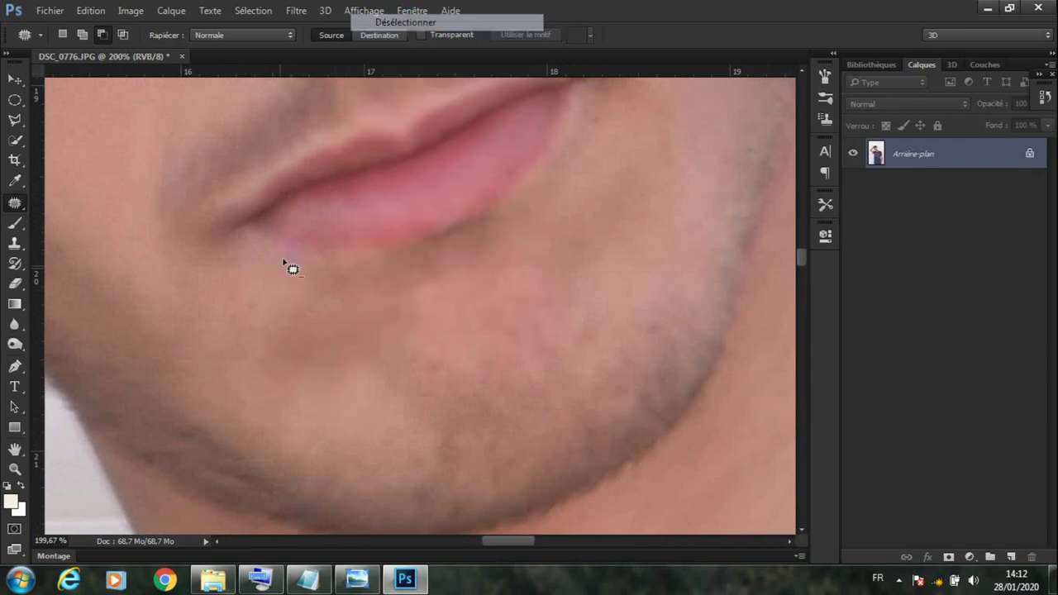
{"action": "scroll", "coordinate": [288, 264], "scroll_direction": "up", "scroll_amount": 2}
{"action": "left_click_drag", "start_coordinate": [246, 300], "coordinate": [215, 364]}
{"action": "right_click", "coordinate": [391, 245]}
{"action": "left_click", "coordinate": [394, 246]}
{"action": "scroll", "coordinate": [282, 328], "scroll_direction": "up", "scroll_amount": 1}
{"action": "left_click", "coordinate": [281, 328]}
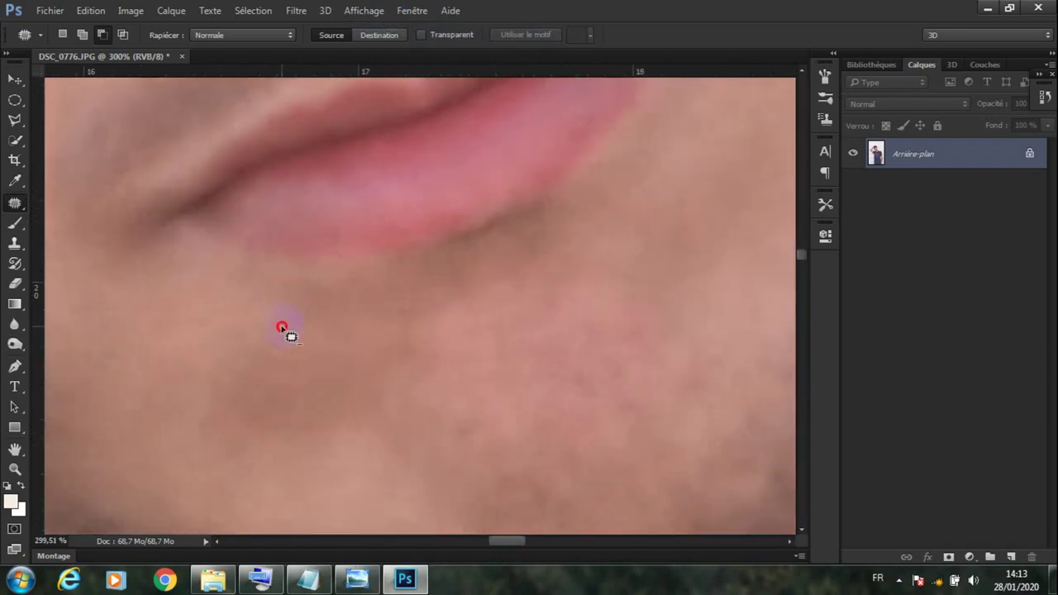
{"action": "right_click", "coordinate": [205, 233]}
{"action": "left_click", "coordinate": [243, 236]}
Patch a spot on the jaw near the ear, cancelling the Remplir dialog.
{"action": "scroll", "coordinate": [295, 347], "scroll_direction": "down", "scroll_amount": 3}
{"action": "scroll", "coordinate": [404, 173], "scroll_direction": "up", "scroll_amount": 3}
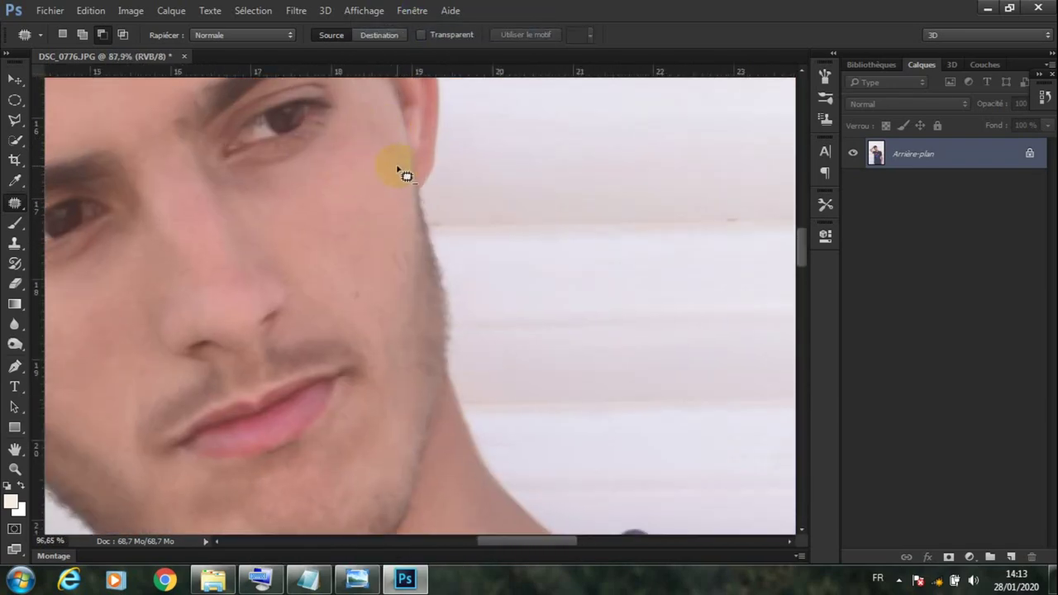
{"action": "scroll", "coordinate": [328, 361], "scroll_direction": "up", "scroll_amount": 2}
{"action": "right_click", "coordinate": [349, 234]}
{"action": "left_click", "coordinate": [368, 238]}
{"action": "scroll", "coordinate": [420, 251], "scroll_direction": "up", "scroll_amount": 2}
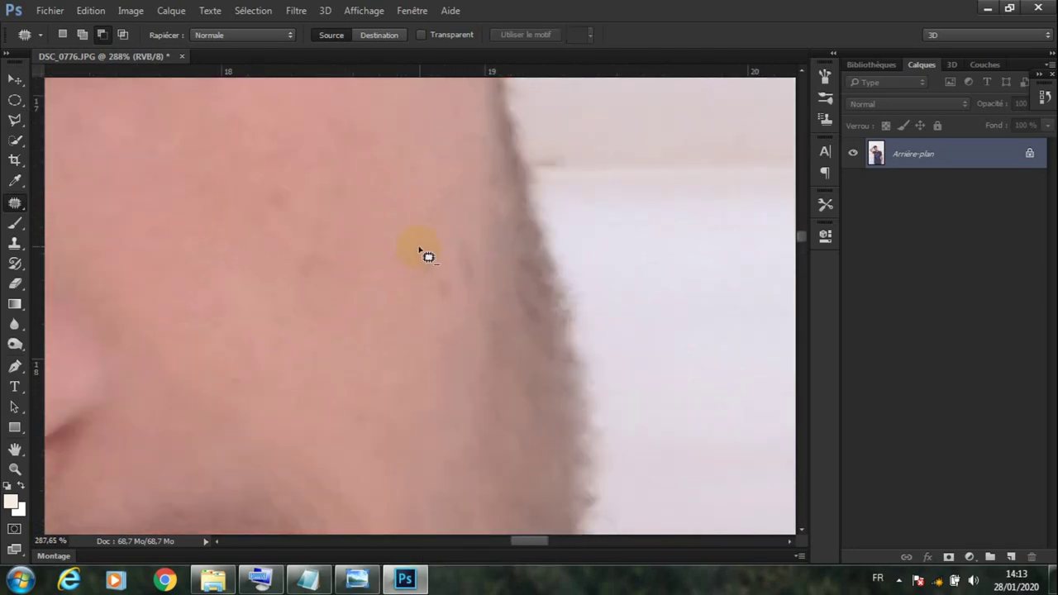
{"action": "left_click_drag", "start_coordinate": [376, 309], "coordinate": [378, 334]}
{"action": "right_click", "coordinate": [374, 342]}
{"action": "left_click", "coordinate": [389, 206]}
{"action": "scroll", "coordinate": [378, 274], "scroll_direction": "up", "scroll_amount": 1}
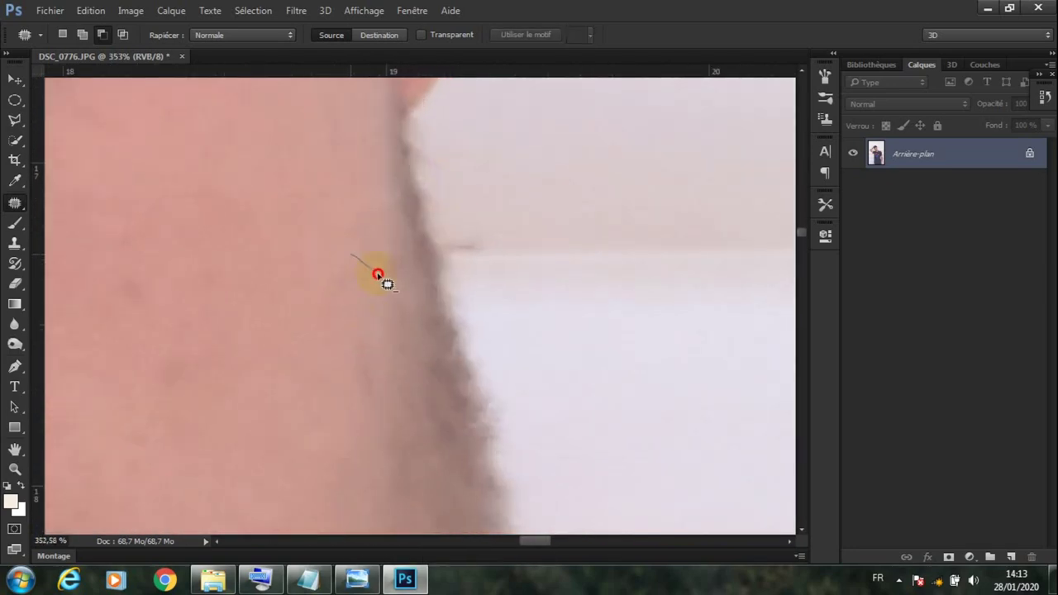
{"action": "right_click", "coordinate": [306, 330]}
{"action": "left_click", "coordinate": [331, 416]}
{"action": "left_click", "coordinate": [676, 184]}
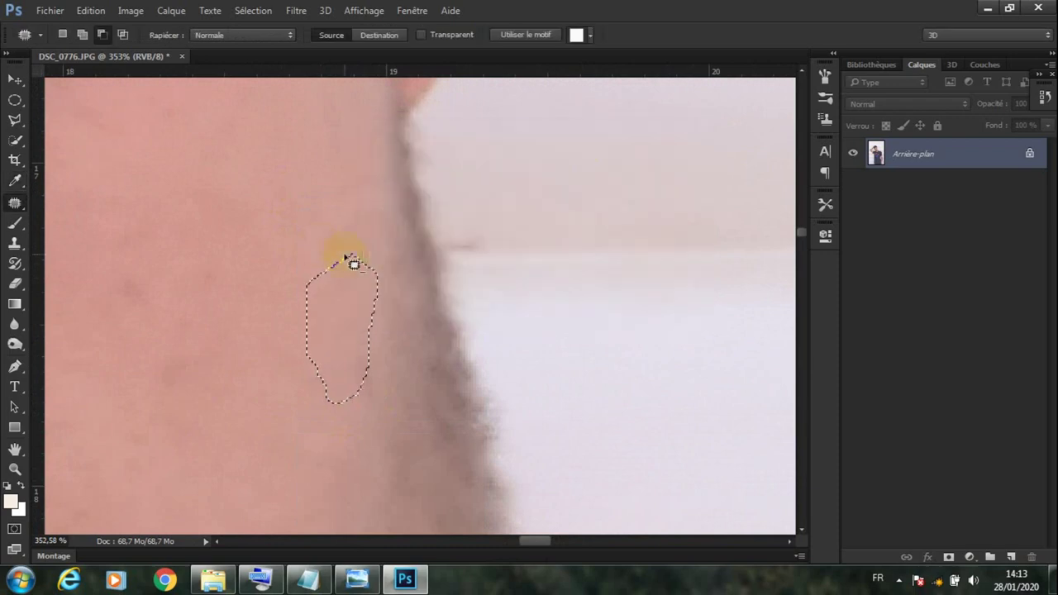
Outline a small cheek spot and dismiss the Remplir dialog without filling.
{"action": "scroll", "coordinate": [446, 264], "scroll_direction": "down", "scroll_amount": 2}
{"action": "scroll", "coordinate": [446, 264], "scroll_direction": "down", "scroll_amount": 2}
{"action": "left_click_drag", "start_coordinate": [244, 176], "coordinate": [245, 205]}
{"action": "right_click", "coordinate": [341, 150]}
{"action": "left_click", "coordinate": [402, 373]}
{"action": "left_click", "coordinate": [642, 165]}
{"action": "key", "text": "j"}
Patch the cheek blemish near the ear and the spot beside the eye with clean skin.
{"action": "left_click_drag", "start_coordinate": [283, 189], "coordinate": [265, 215]}
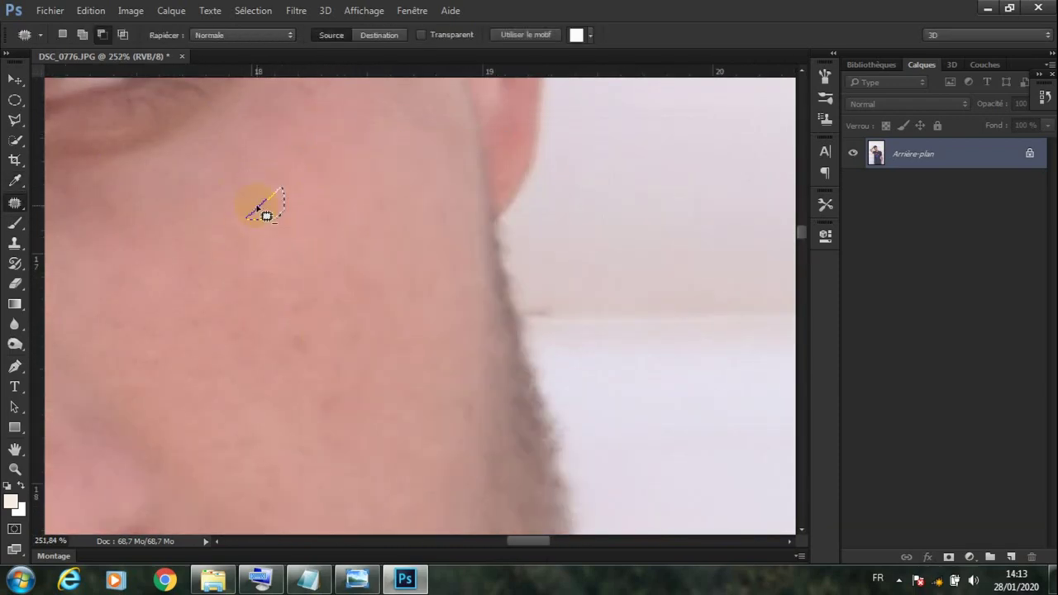
{"action": "mouse_move", "coordinate": [334, 302]}
{"action": "left_mouse_down"}
{"action": "mouse_move", "coordinate": [331, 364]}
{"action": "mouse_move", "coordinate": [289, 380]}
{"action": "left_mouse_up"}
{"action": "scroll", "coordinate": [406, 435], "scroll_direction": "down", "scroll_amount": 2}
{"action": "scroll", "coordinate": [377, 267], "scroll_direction": "up", "scroll_amount": 1}
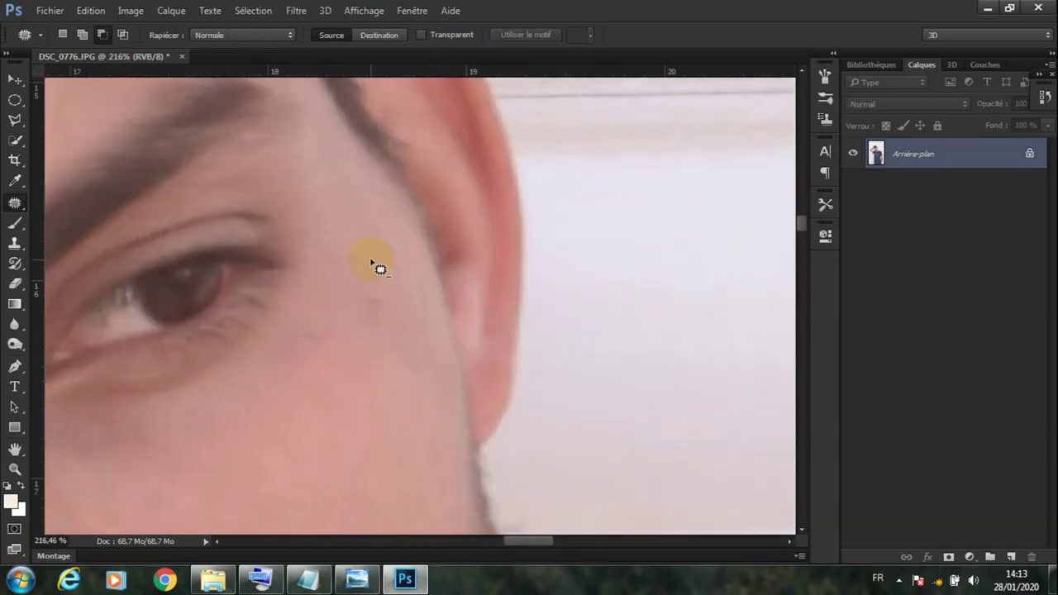
{"action": "left_click_drag", "start_coordinate": [396, 262], "coordinate": [437, 444]}
{"action": "left_click", "coordinate": [425, 248]}
Patch further spots on the temple and beside the eye, then deselect.
{"action": "left_click_drag", "start_coordinate": [344, 250], "coordinate": [346, 245]}
{"action": "right_click", "coordinate": [337, 238]}
{"action": "left_click_drag", "start_coordinate": [332, 313], "coordinate": [305, 366]}
{"action": "right_click", "coordinate": [385, 195]}
{"action": "scroll", "coordinate": [402, 402], "scroll_direction": "down", "scroll_amount": 1}
{"action": "scroll", "coordinate": [385, 406], "scroll_direction": "up", "scroll_amount": 1}
{"action": "right_click", "coordinate": [413, 231]}
{"action": "left_click", "coordinate": [448, 237]}
Patch a spot on the upper cheek and clear the selection.
{"action": "left_click_drag", "start_coordinate": [394, 309], "coordinate": [364, 390]}
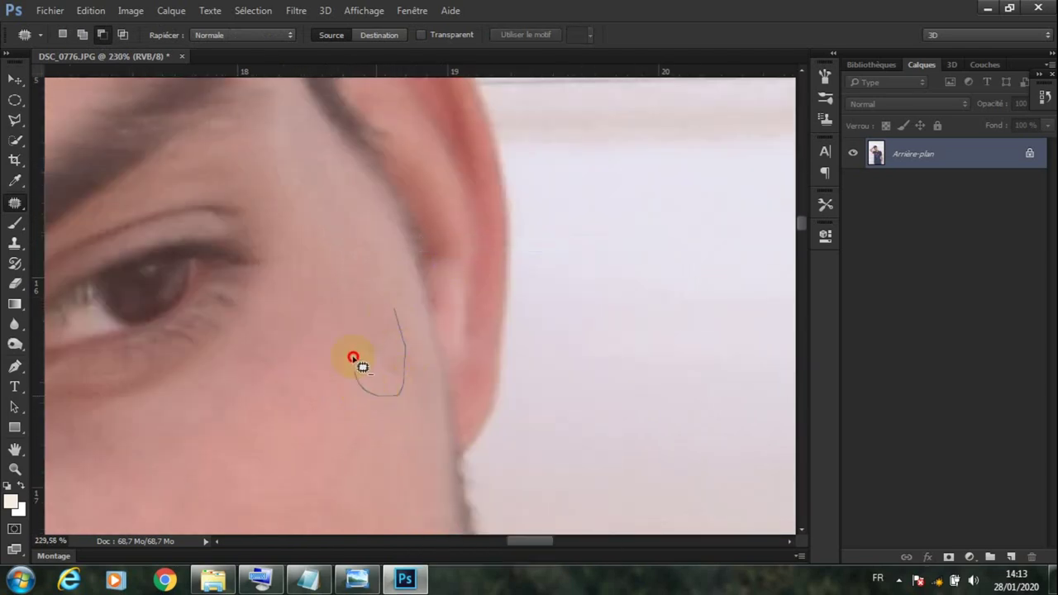
{"action": "right_click", "coordinate": [330, 289]}
{"action": "left_click", "coordinate": [389, 302]}
{"action": "scroll", "coordinate": [307, 371], "scroll_direction": "down", "scroll_amount": 3}
{"action": "scroll", "coordinate": [314, 338], "scroll_direction": "up", "scroll_amount": 2}
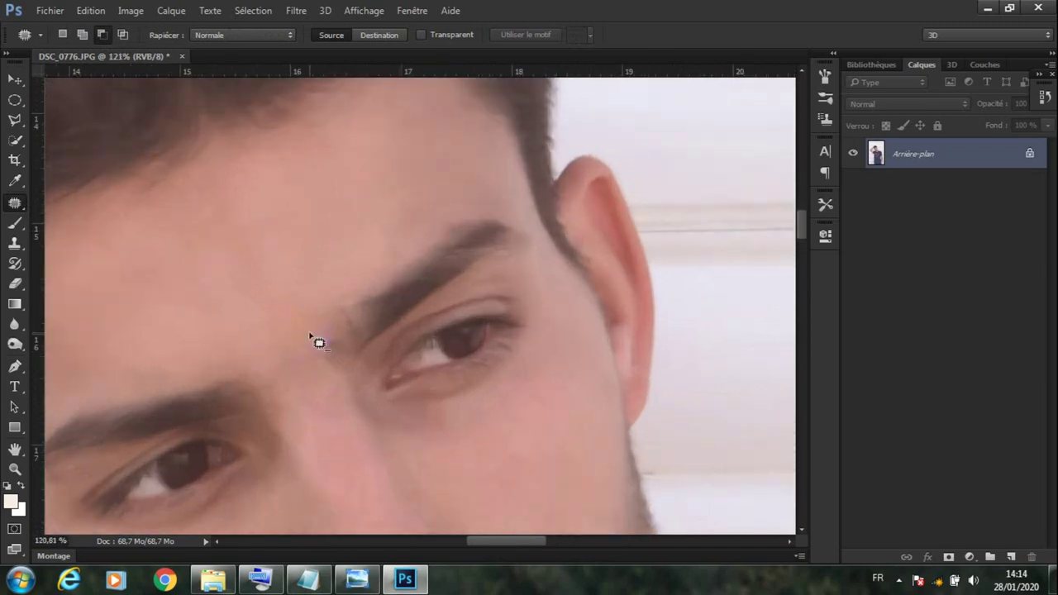
{"action": "right_click", "coordinate": [295, 150]}
{"action": "left_click", "coordinate": [331, 160]}
{"action": "scroll", "coordinate": [402, 279], "scroll_direction": "down", "scroll_amount": 2}
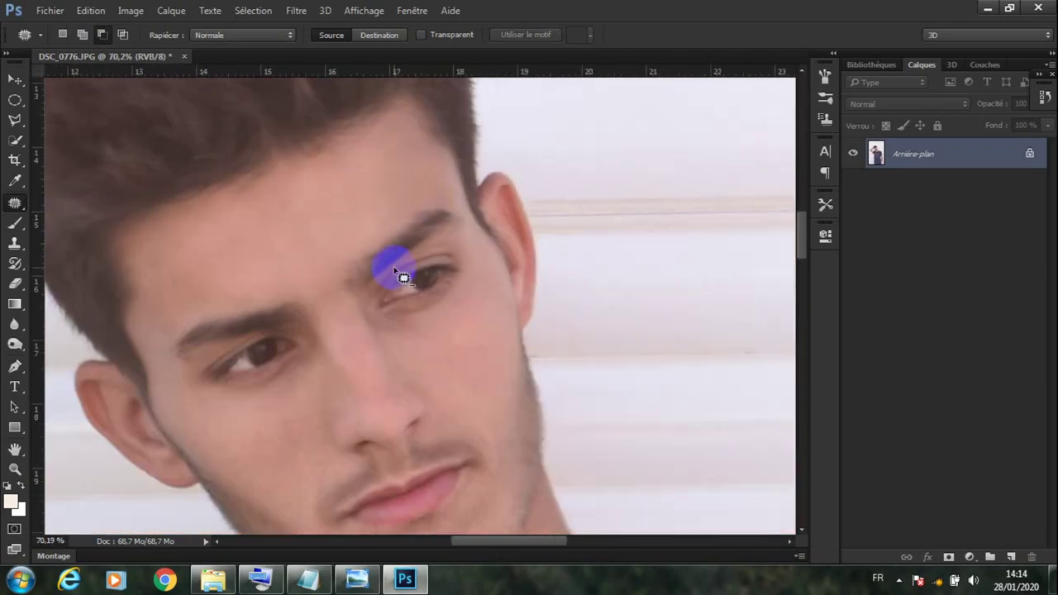
{"action": "scroll", "coordinate": [374, 285], "scroll_direction": "up", "scroll_amount": 2}
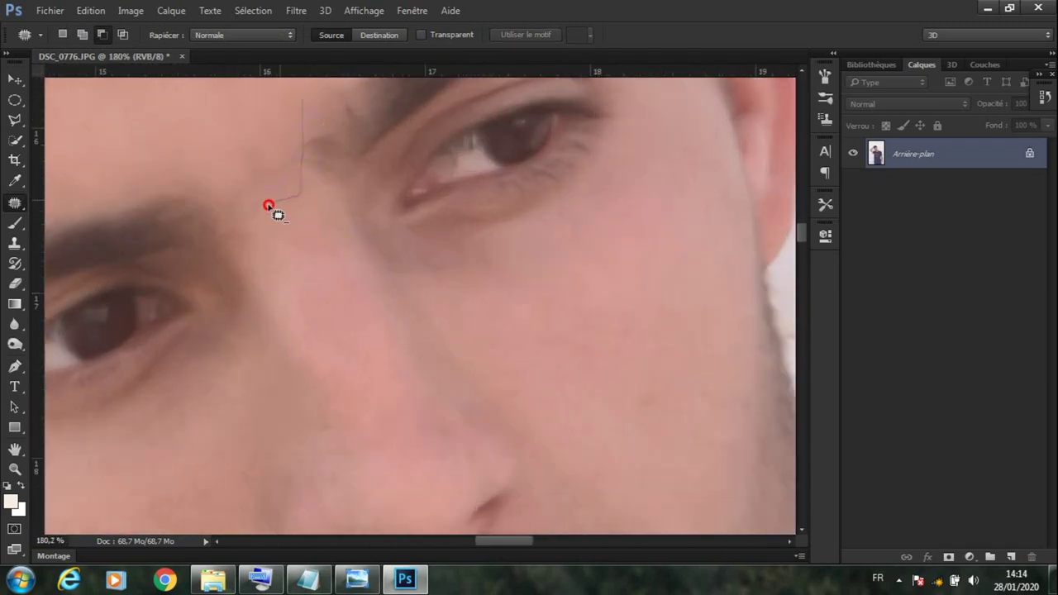
Patch the spot above the inner eyebrow with forehead skin, cancelling Remplir and deselecting.
{"action": "left_click_drag", "start_coordinate": [195, 191], "coordinate": [297, 137]}
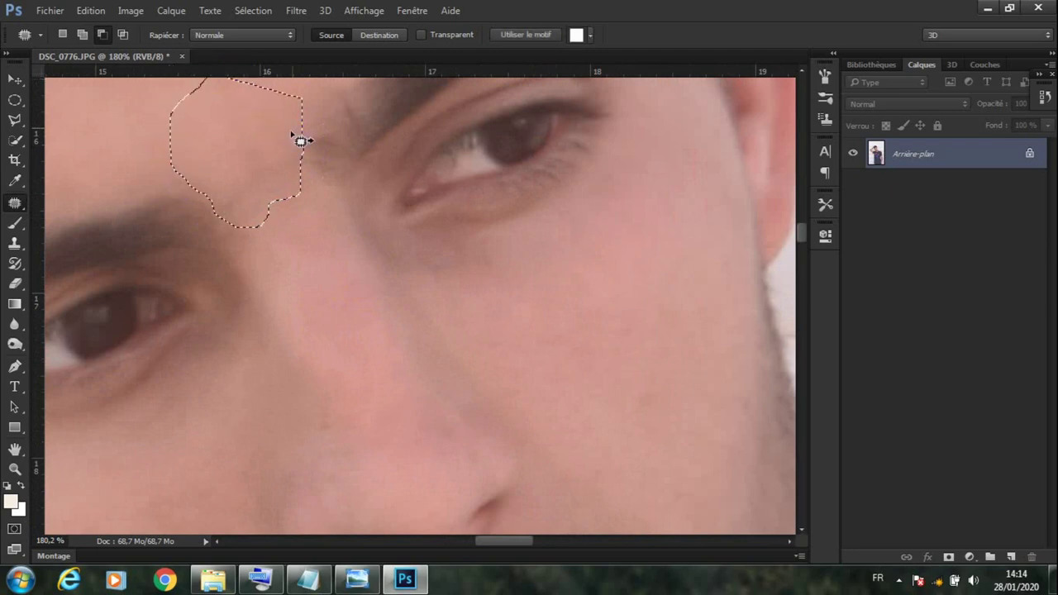
{"action": "scroll", "coordinate": [299, 207], "scroll_direction": "down", "scroll_amount": 3}
{"action": "right_click", "coordinate": [302, 94]}
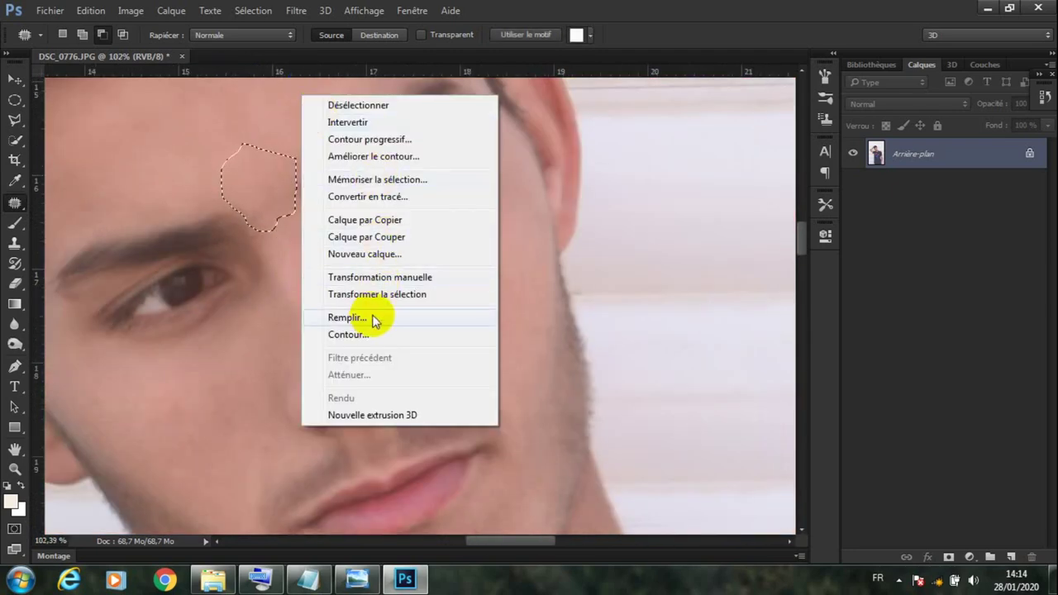
{"action": "left_click", "coordinate": [375, 314]}
{"action": "left_click", "coordinate": [655, 158]}
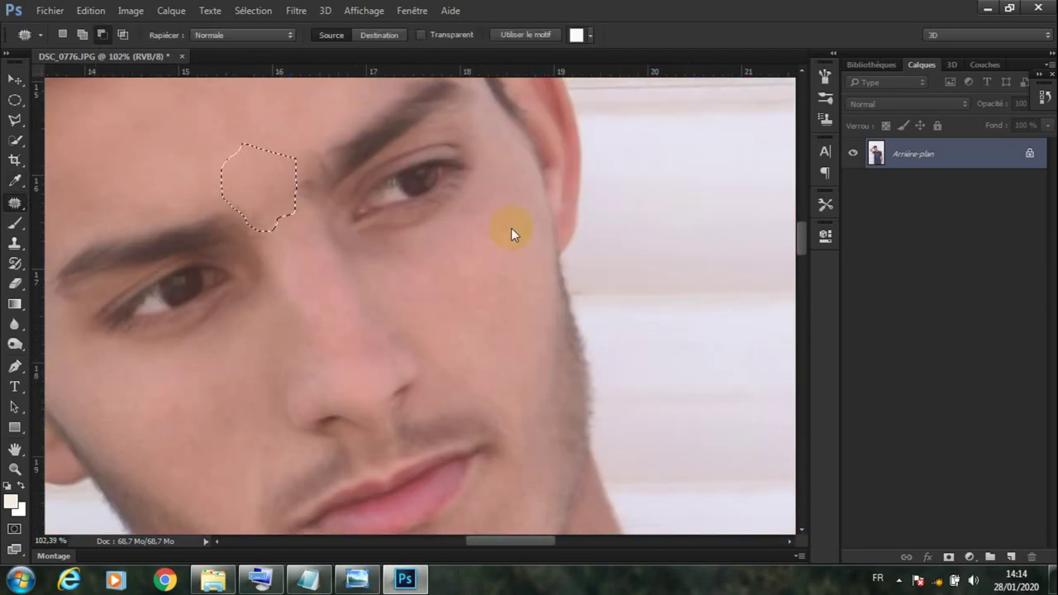
{"action": "right_click", "coordinate": [308, 106]}
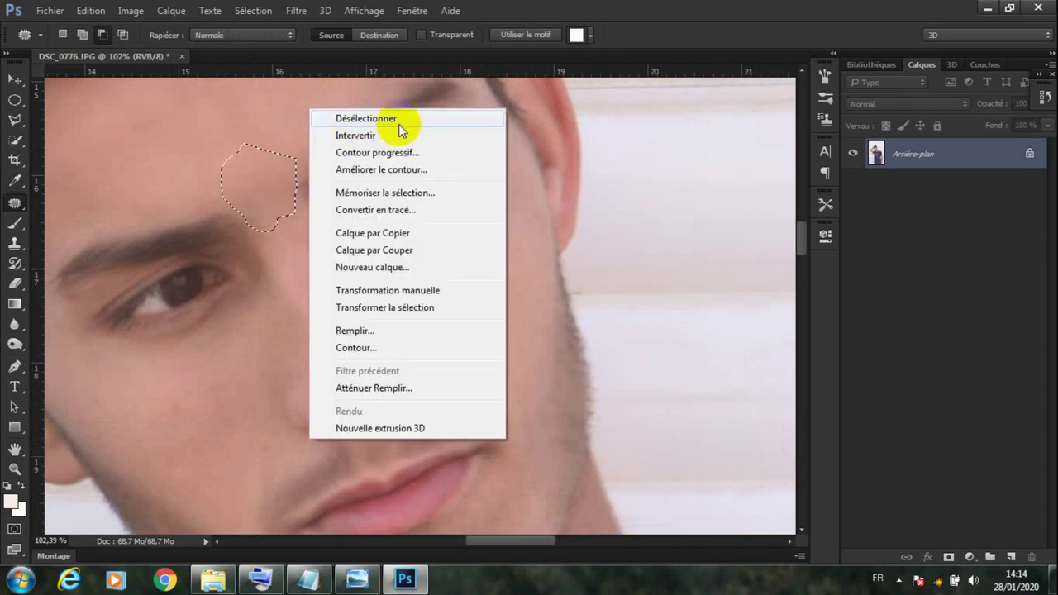
{"action": "left_click", "coordinate": [398, 124]}
{"action": "scroll", "coordinate": [284, 157], "scroll_direction": "up", "scroll_amount": 2}
{"action": "scroll", "coordinate": [323, 237], "scroll_direction": "up", "scroll_amount": 2}
{"action": "scroll", "coordinate": [330, 244], "scroll_direction": "down", "scroll_amount": 3}
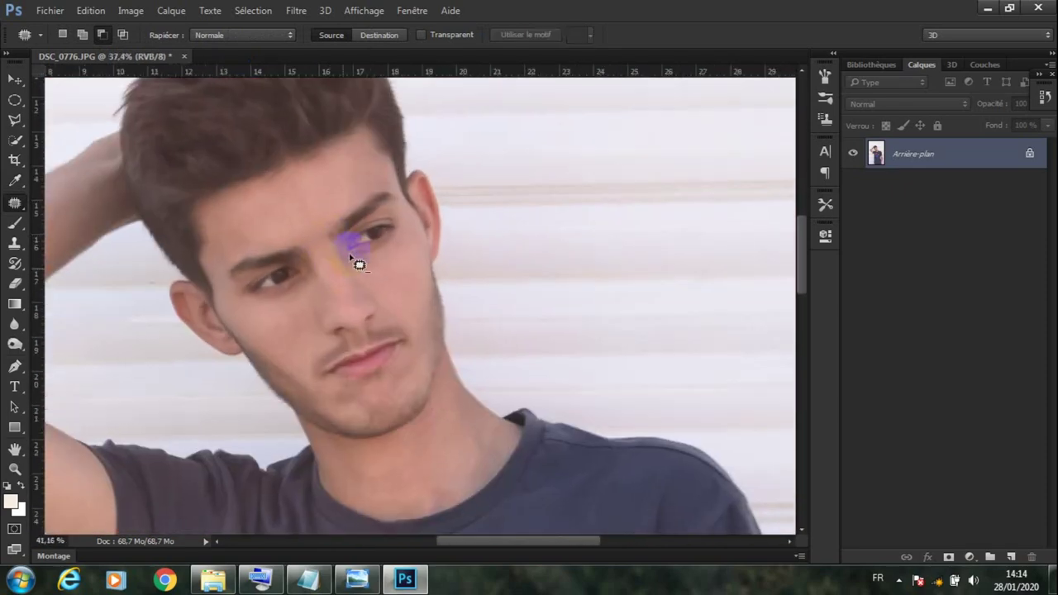
Deselect the patched nose area and zoom around to find the remaining cheek spots.
{"action": "scroll", "coordinate": [352, 260], "scroll_direction": "up", "scroll_amount": 5}
{"action": "right_click", "coordinate": [335, 295]}
{"action": "left_click", "coordinate": [408, 207]}
{"action": "scroll", "coordinate": [363, 281], "scroll_direction": "down", "scroll_amount": 1}
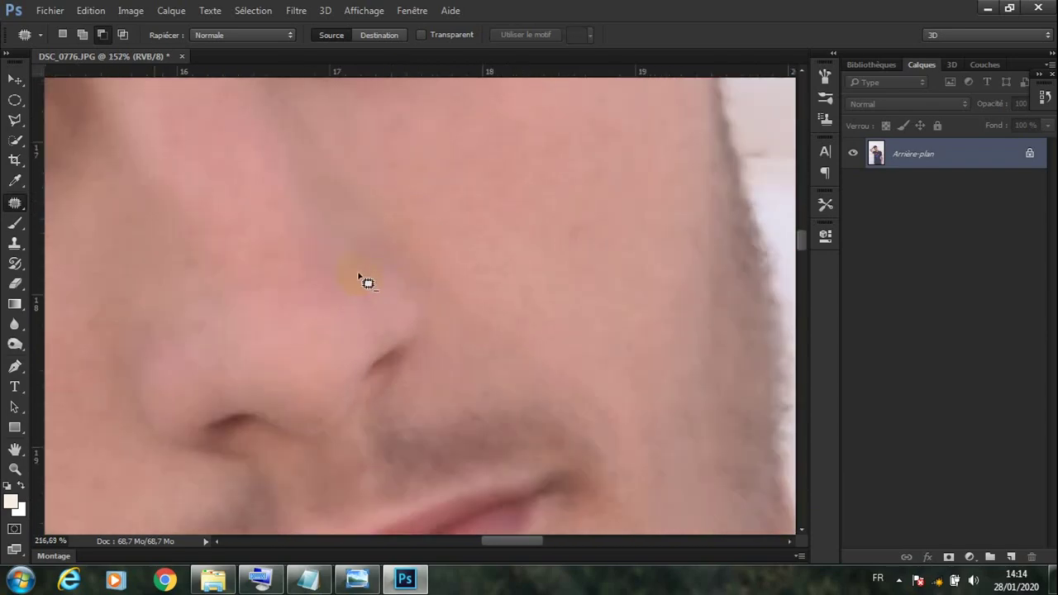
{"action": "right_click", "coordinate": [372, 296]}
{"action": "left_click", "coordinate": [368, 230]}
{"action": "scroll", "coordinate": [432, 207], "scroll_direction": "down", "scroll_amount": 2}
{"action": "scroll", "coordinate": [524, 213], "scroll_direction": "down", "scroll_amount": 2}
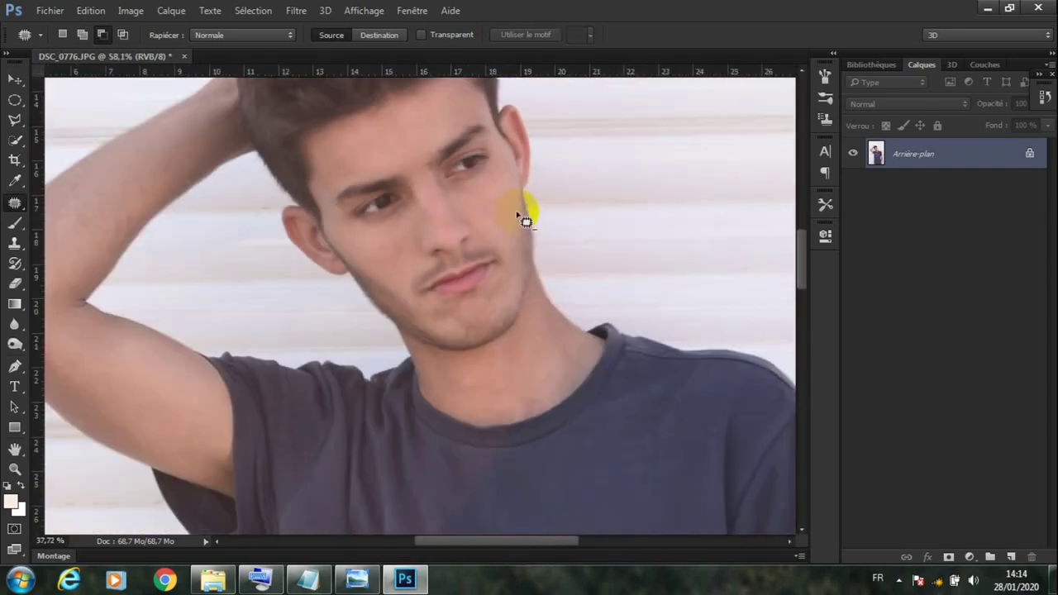
{"action": "scroll", "coordinate": [400, 264], "scroll_direction": "down", "scroll_amount": 1}
{"action": "scroll", "coordinate": [323, 262], "scroll_direction": "up", "scroll_amount": 2}
{"action": "scroll", "coordinate": [215, 272], "scroll_direction": "up", "scroll_amount": 2}
{"action": "scroll", "coordinate": [190, 272], "scroll_direction": "down", "scroll_amount": 3}
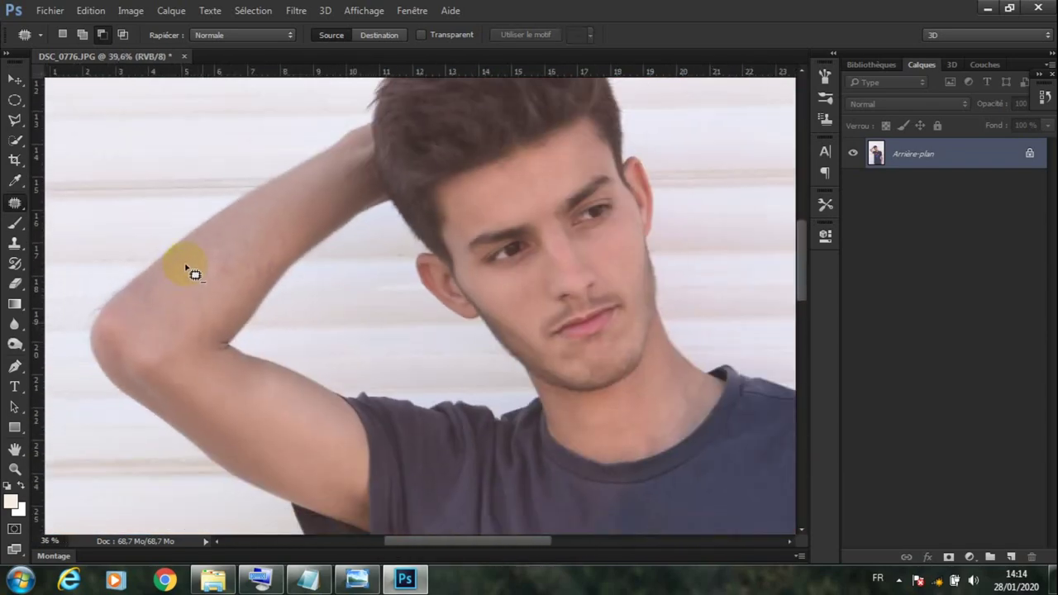
{"action": "scroll", "coordinate": [248, 273], "scroll_direction": "down", "scroll_amount": 1}
{"action": "scroll", "coordinate": [480, 248], "scroll_direction": "up", "scroll_amount": 1}
{"action": "scroll", "coordinate": [456, 240], "scroll_direction": "up", "scroll_amount": 1}
{"action": "scroll", "coordinate": [456, 253], "scroll_direction": "down", "scroll_amount": 1}
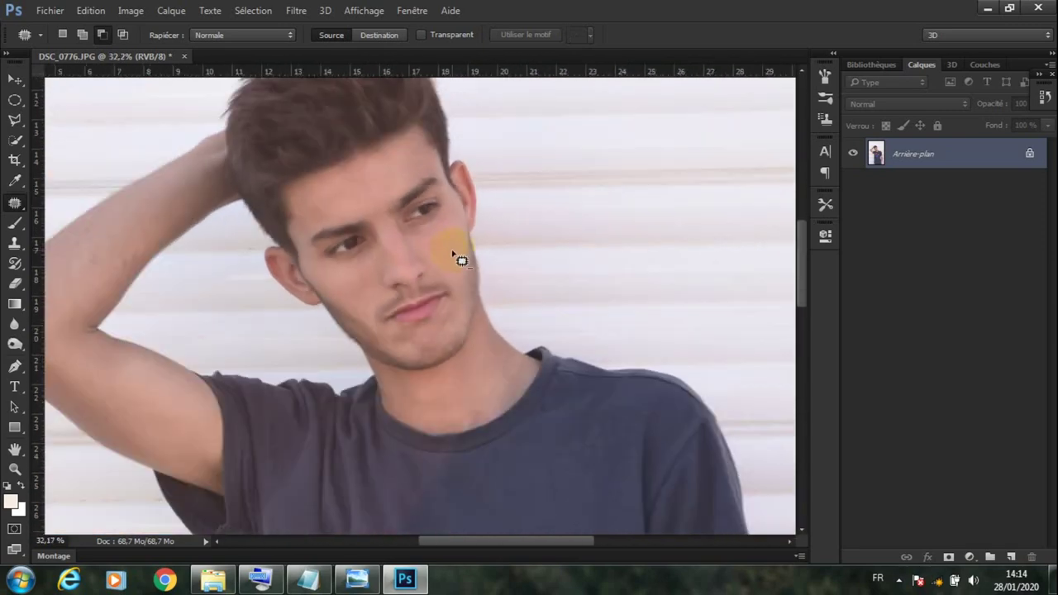
{"action": "scroll", "coordinate": [238, 251], "scroll_direction": "up", "scroll_amount": 2}
{"action": "scroll", "coordinate": [397, 256], "scroll_direction": "up", "scroll_amount": 1}
{"action": "scroll", "coordinate": [347, 232], "scroll_direction": "up", "scroll_amount": 1}
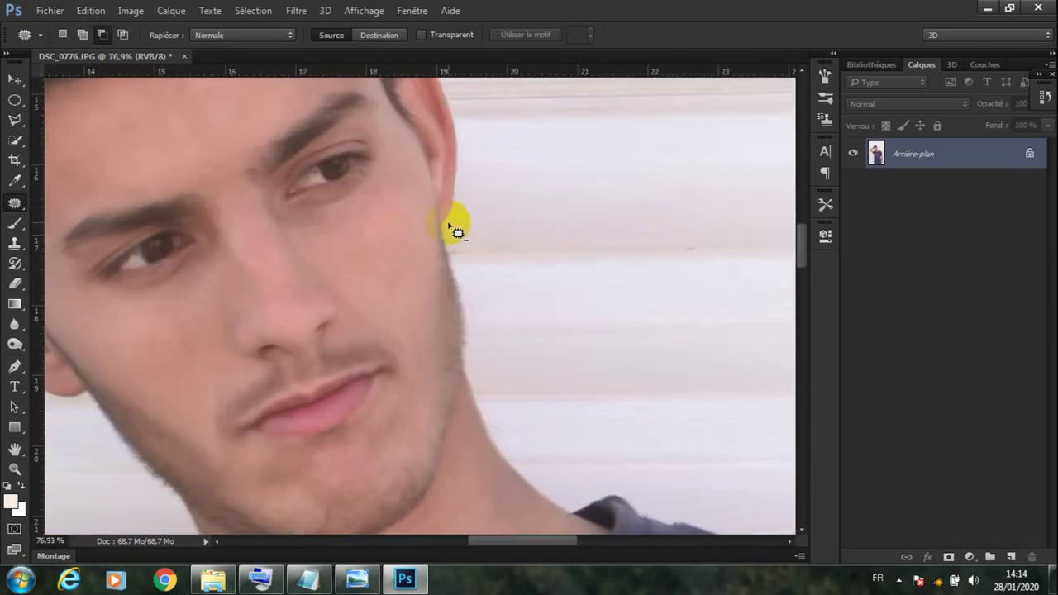
{"action": "scroll", "coordinate": [304, 345], "scroll_direction": "up", "scroll_amount": 3}
Patch a blemish on the cheek, dismissing the Remplir dialog, and deselect.
{"action": "left_click_drag", "start_coordinate": [200, 338], "coordinate": [182, 362]}
{"action": "right_click", "coordinate": [186, 360]}
{"action": "left_click", "coordinate": [227, 455]}
{"action": "key", "text": "Return"}
{"action": "key", "text": "j"}
{"action": "right_click", "coordinate": [208, 235]}
{"action": "left_click", "coordinate": [300, 246]}
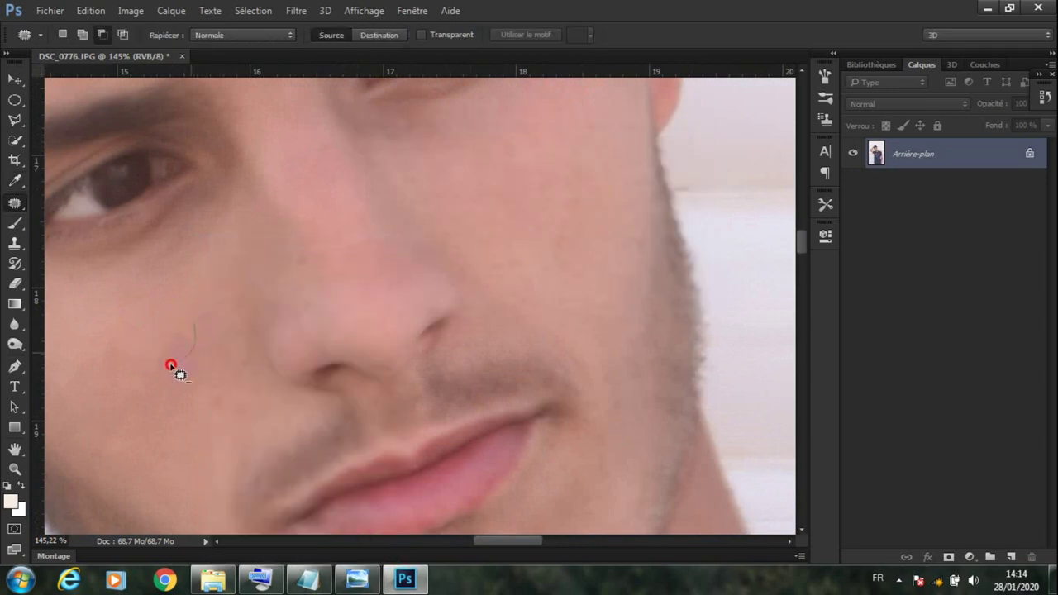
Patch the last lower-cheek spot, deselect, and zoom out to view the face.
{"action": "right_click", "coordinate": [164, 343]}
{"action": "left_click", "coordinate": [198, 239]}
{"action": "scroll", "coordinate": [185, 366], "scroll_direction": "down", "scroll_amount": 2}
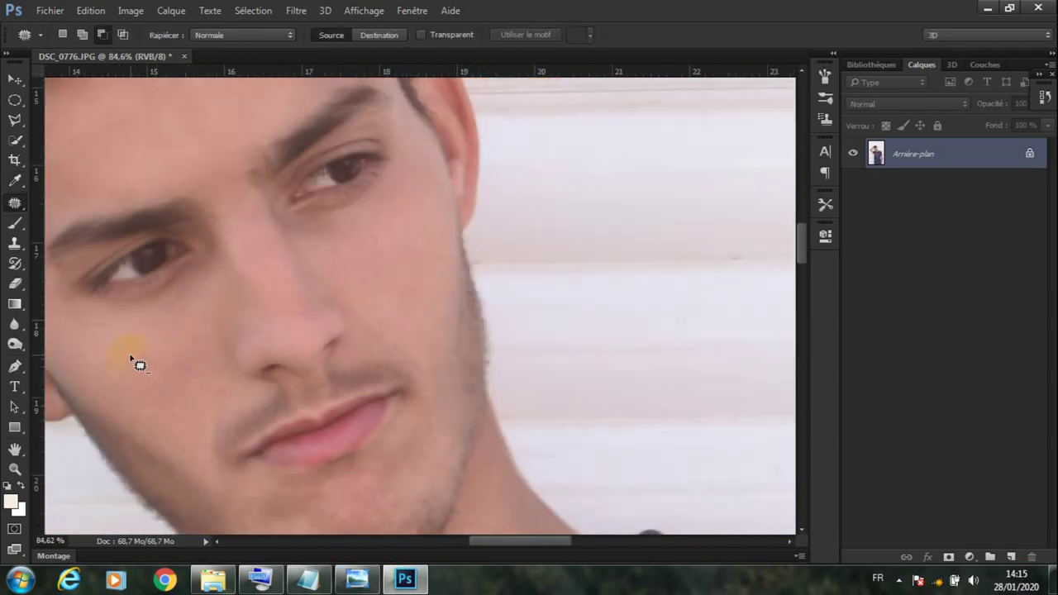
{"action": "scroll", "coordinate": [130, 366], "scroll_direction": "up", "scroll_amount": 1}
{"action": "right_click", "coordinate": [163, 367]}
{"action": "left_click", "coordinate": [297, 241]}
{"action": "scroll", "coordinate": [347, 267], "scroll_direction": "down", "scroll_amount": 3}
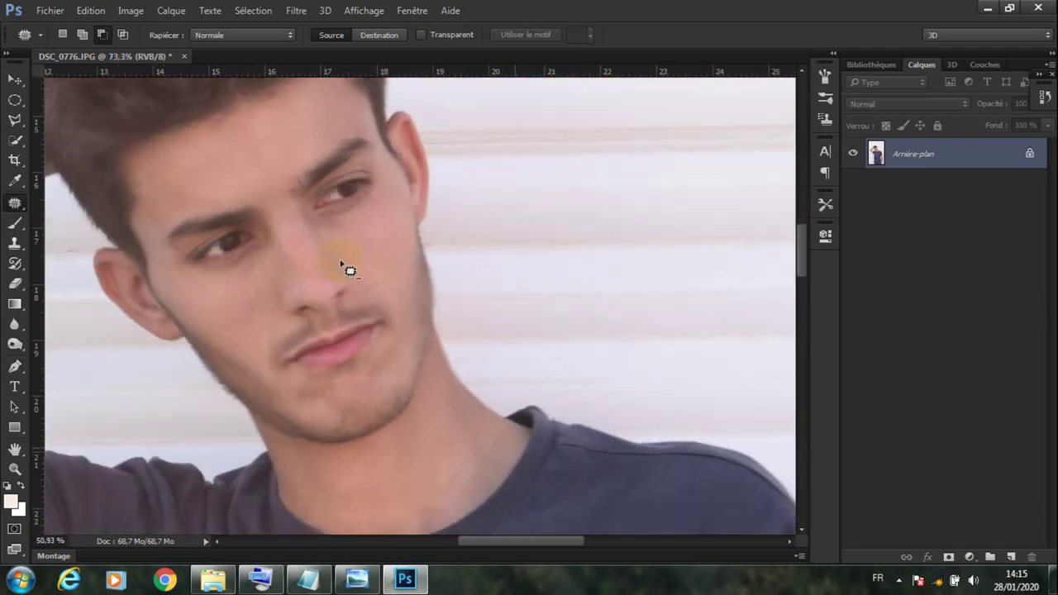
{"action": "scroll", "coordinate": [532, 371], "scroll_direction": "down", "scroll_amount": 1}
{"action": "scroll", "coordinate": [532, 314], "scroll_direction": "down", "scroll_amount": 1}
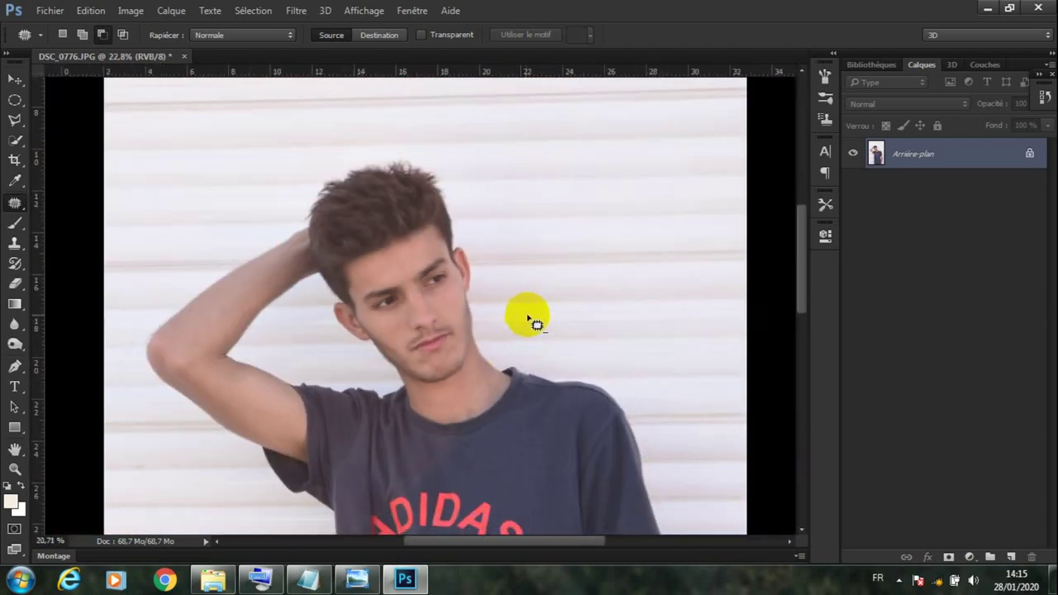
{"action": "scroll", "coordinate": [691, 371], "scroll_direction": "down", "scroll_amount": 2}
{"action": "scroll", "coordinate": [666, 265], "scroll_direction": "down", "scroll_amount": 1}
{"action": "scroll", "coordinate": [572, 243], "scroll_direction": "up", "scroll_amount": 1}
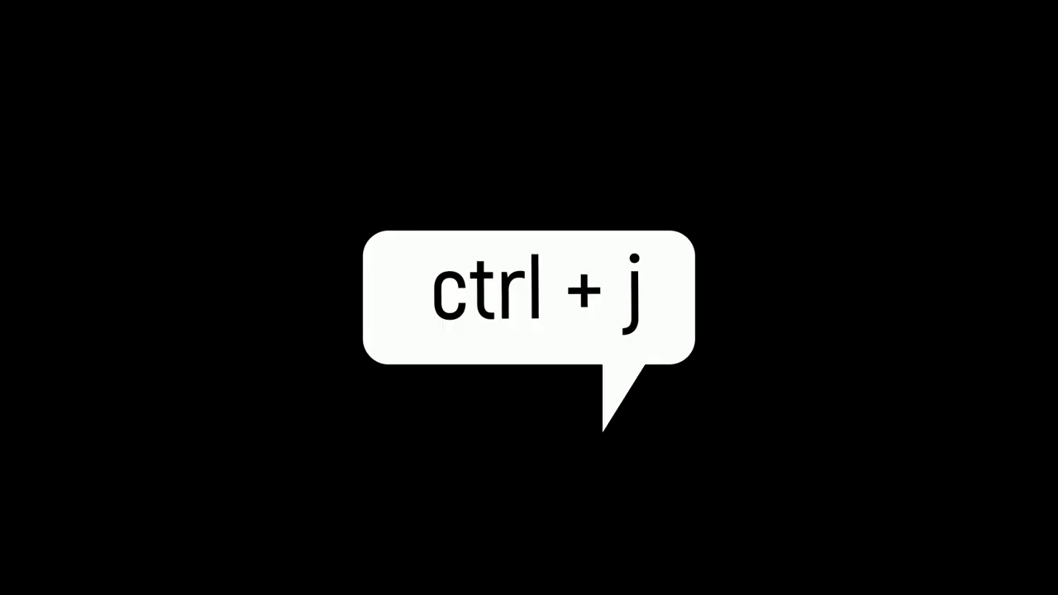
Duplicate and invert the photo layer, set it to Lumière vive, and open Filtre > Divers > Passe-haut.
{"action": "key", "text": "ctrl+j"}
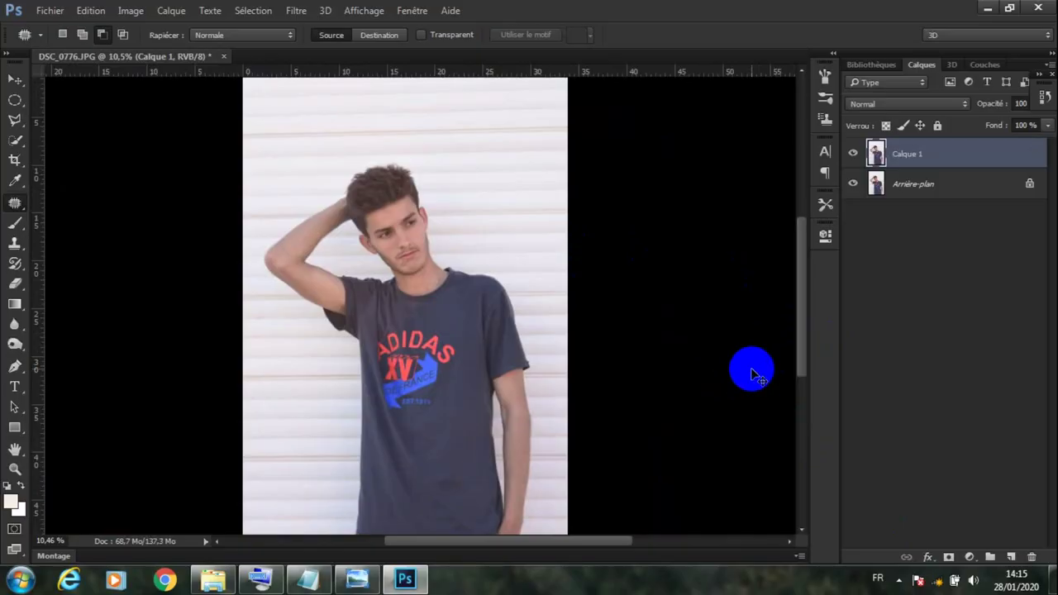
{"action": "key", "text": "ctrl+i"}
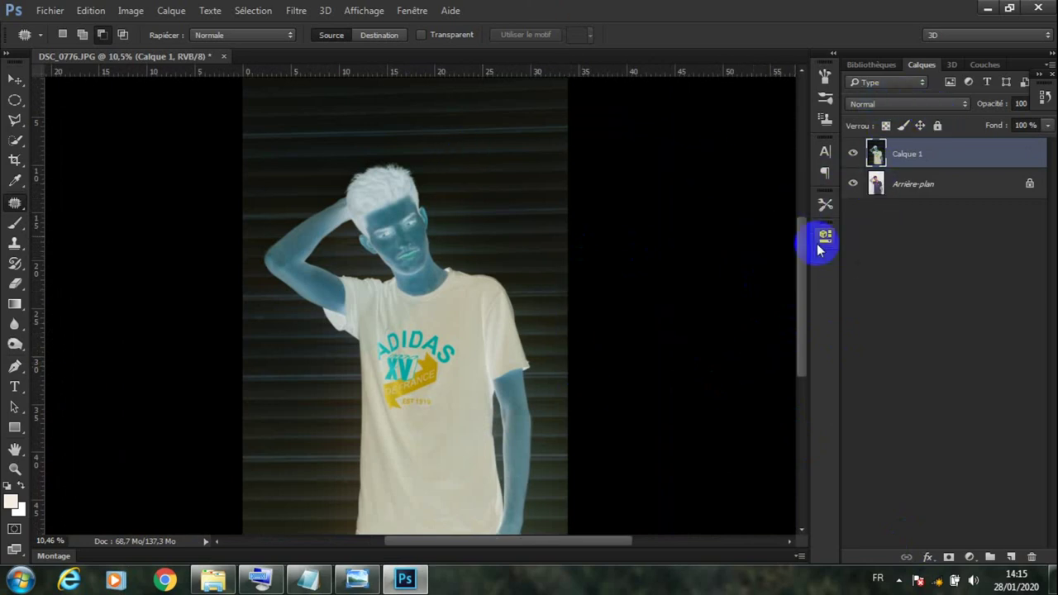
{"action": "left_click", "coordinate": [963, 105]}
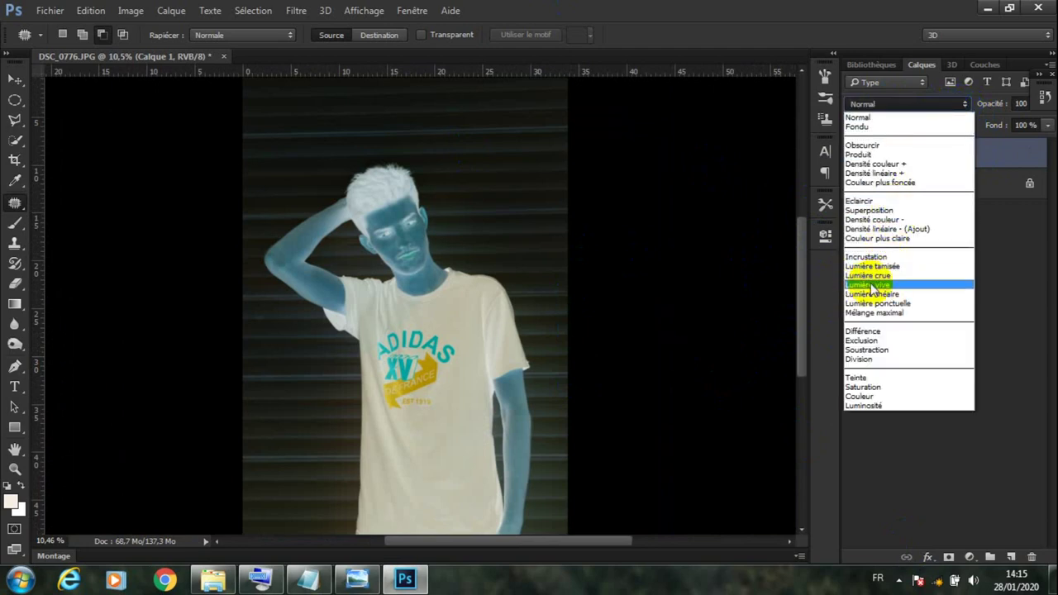
{"action": "left_click", "coordinate": [885, 286]}
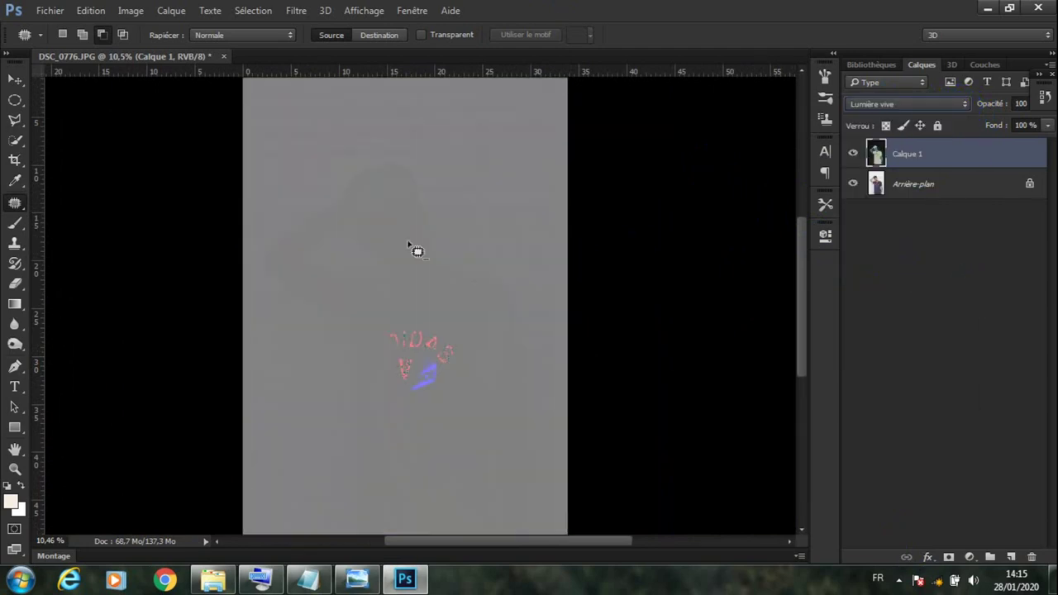
{"action": "left_click", "coordinate": [296, 10]}
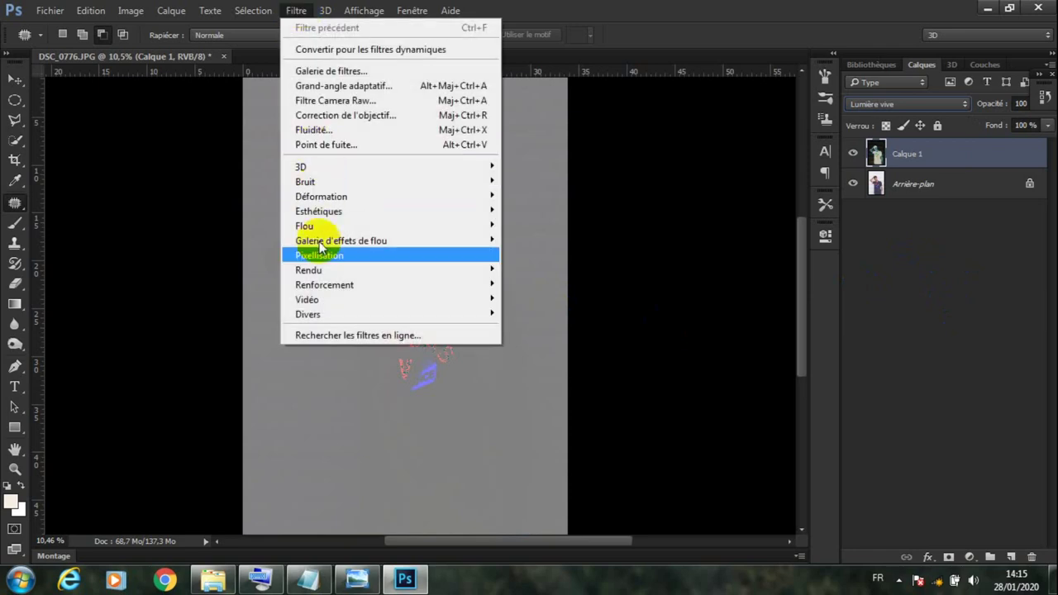
{"action": "mouse_move", "coordinate": [347, 314]}
{"action": "left_click", "coordinate": [539, 358]}
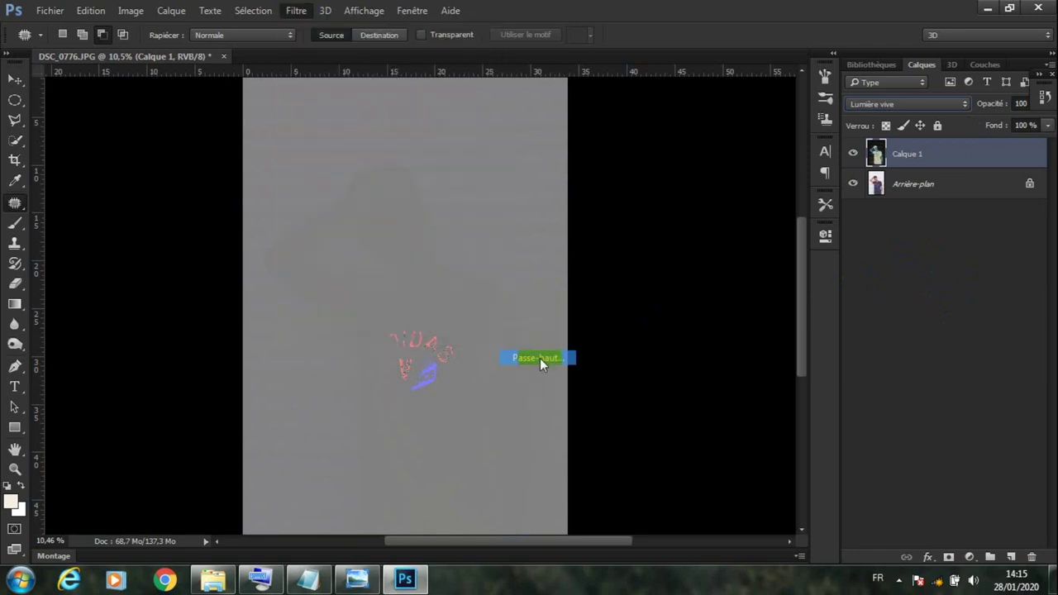
Set the Passe-haut radius to about 9.8 pixels while previewing the face, then apply it.
{"action": "mouse_move", "coordinate": [896, 120]}
{"action": "left_mouse_down"}
{"action": "mouse_move", "coordinate": [824, 139]}
{"action": "mouse_move", "coordinate": [748, 107]}
{"action": "left_mouse_up"}
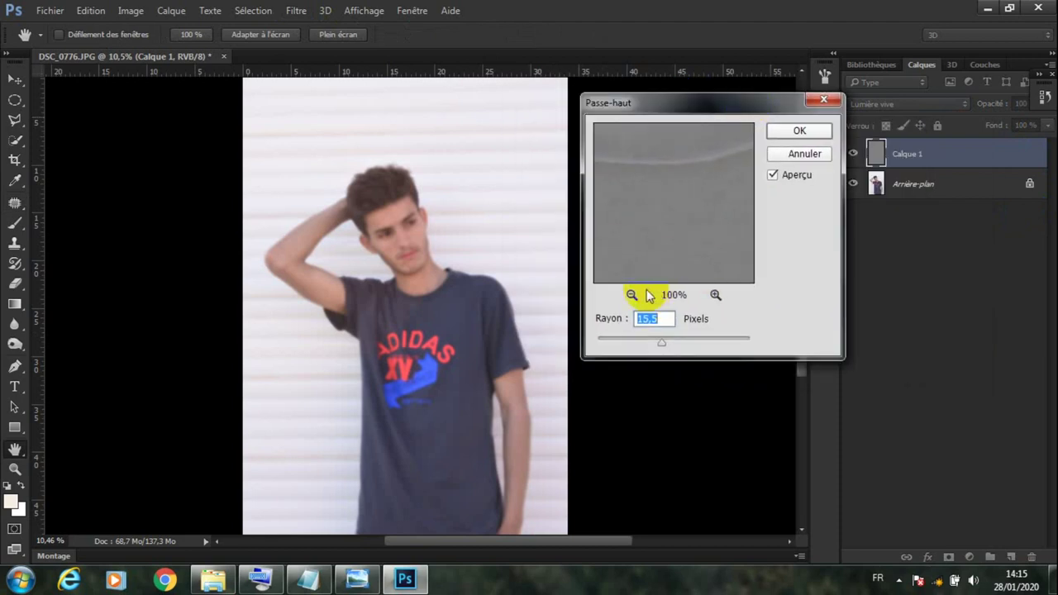
{"action": "left_click", "coordinate": [632, 295]}
{"action": "left_click", "coordinate": [633, 295]}
{"action": "left_click", "coordinate": [632, 295]}
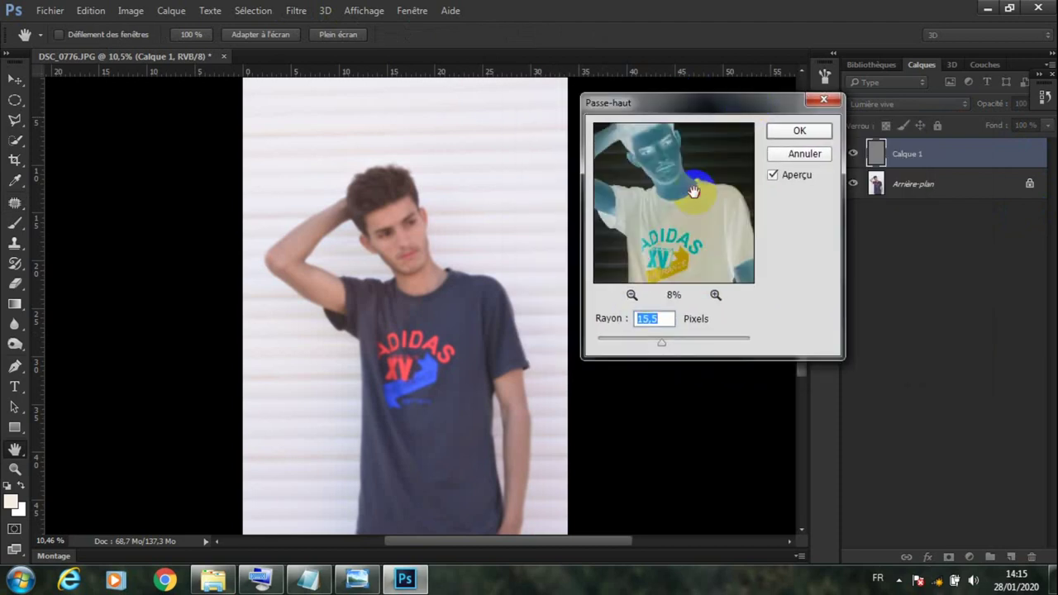
{"action": "left_click_drag", "start_coordinate": [683, 154], "coordinate": [754, 337]}
{"action": "left_click", "coordinate": [715, 295]}
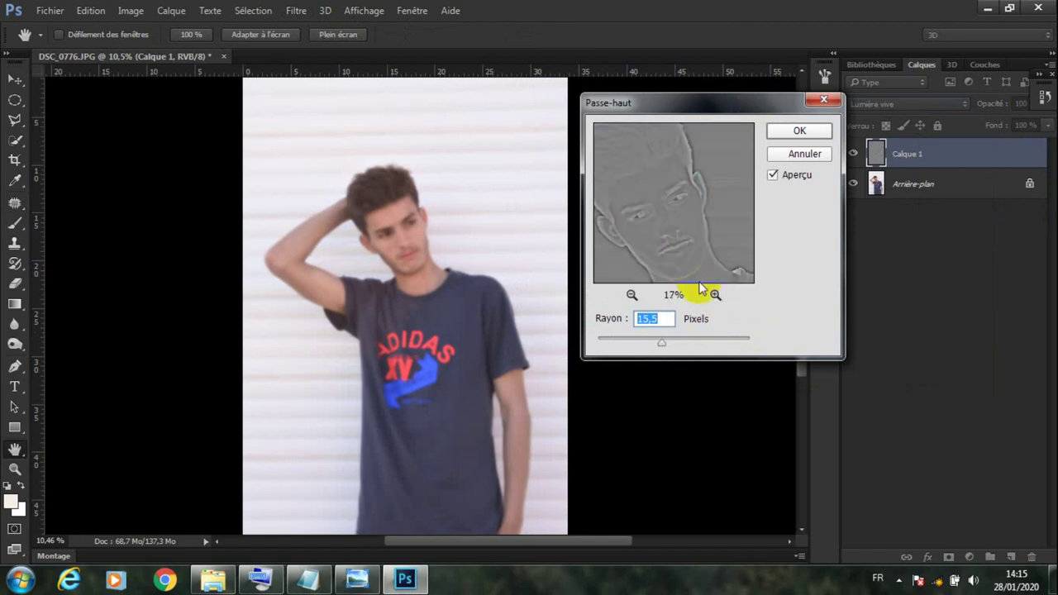
{"action": "left_click_drag", "start_coordinate": [656, 343], "coordinate": [659, 345]}
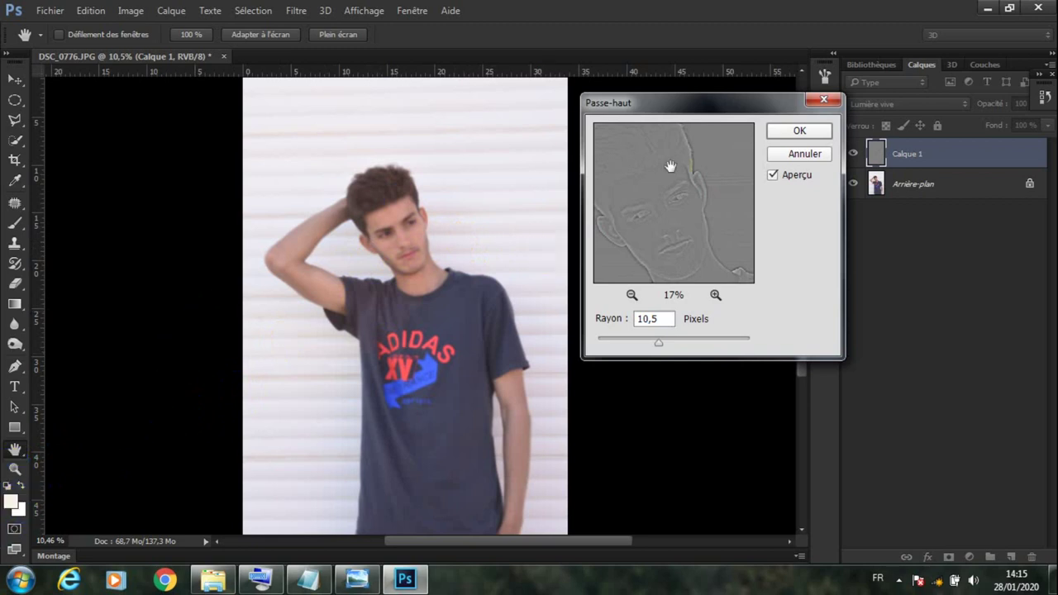
{"action": "left_click_drag", "start_coordinate": [708, 98], "coordinate": [751, 98]}
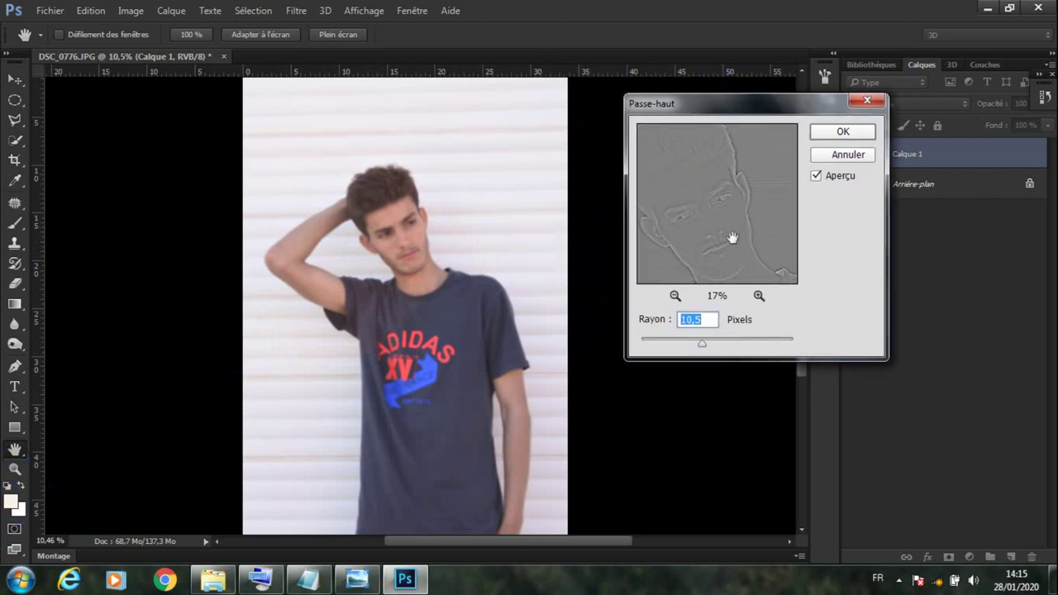
{"action": "mouse_move", "coordinate": [691, 345]}
{"action": "left_mouse_down"}
{"action": "mouse_move", "coordinate": [648, 343]}
{"action": "mouse_move", "coordinate": [694, 344]}
{"action": "left_mouse_up"}
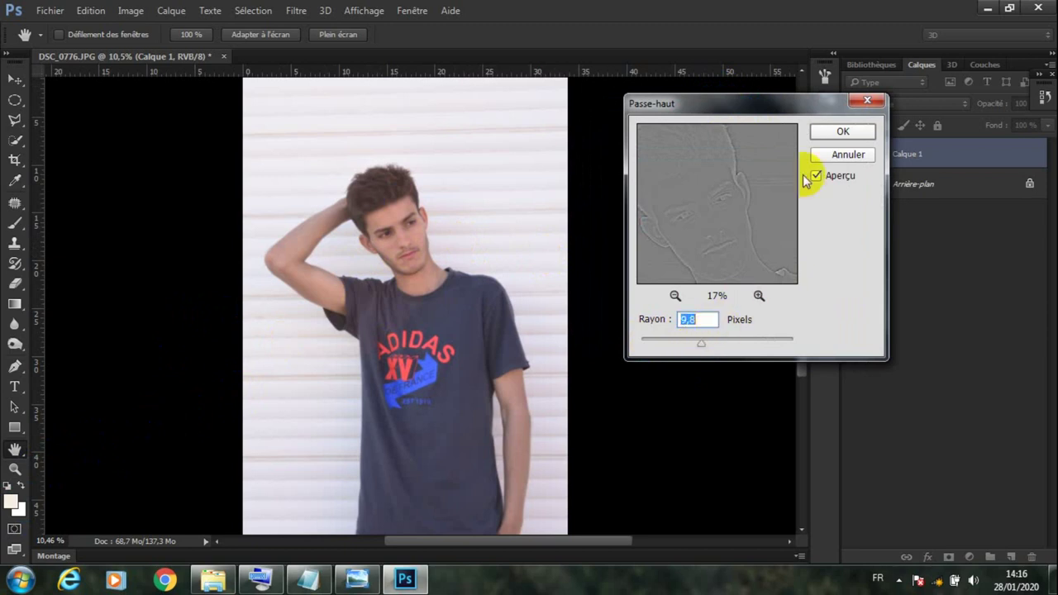
{"action": "left_click", "coordinate": [818, 132]}
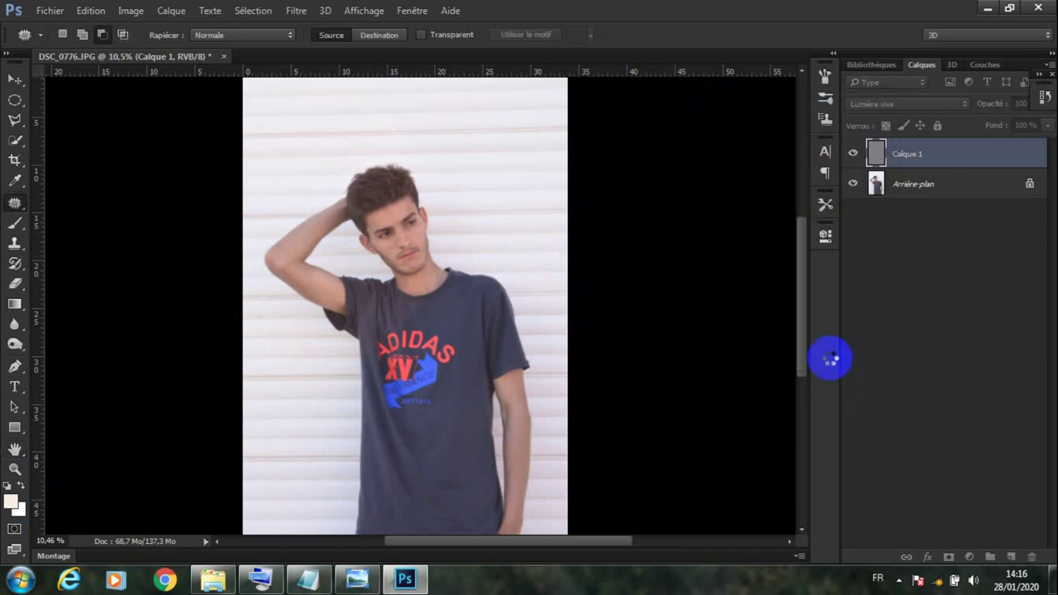
Apply a Flou gaussien (Gaussian Blur) of about 4,2 px radius to Calque 1.
{"action": "left_click", "coordinate": [296, 10]}
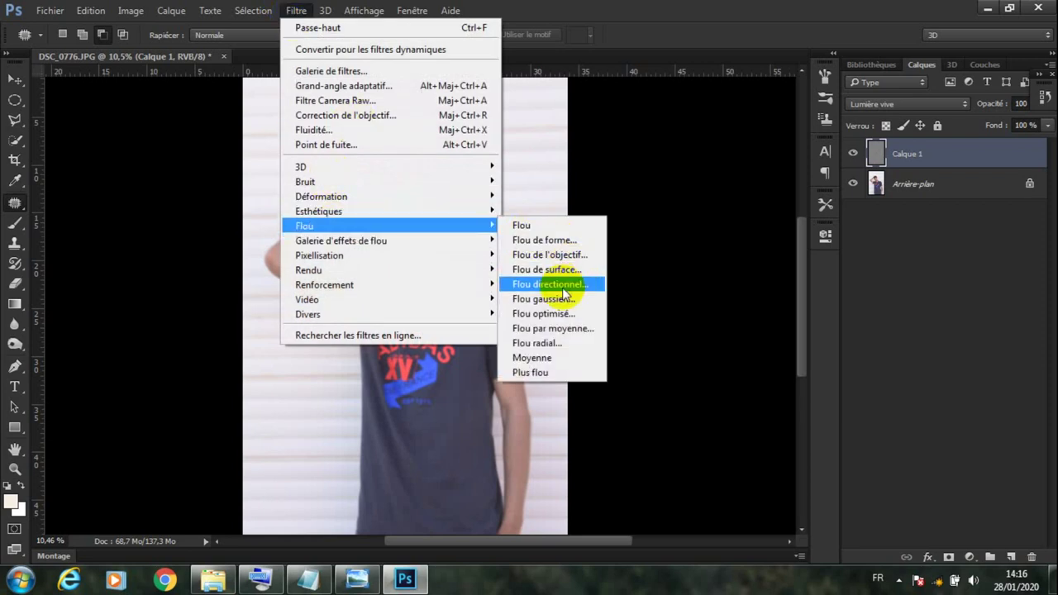
{"action": "left_click", "coordinate": [560, 300]}
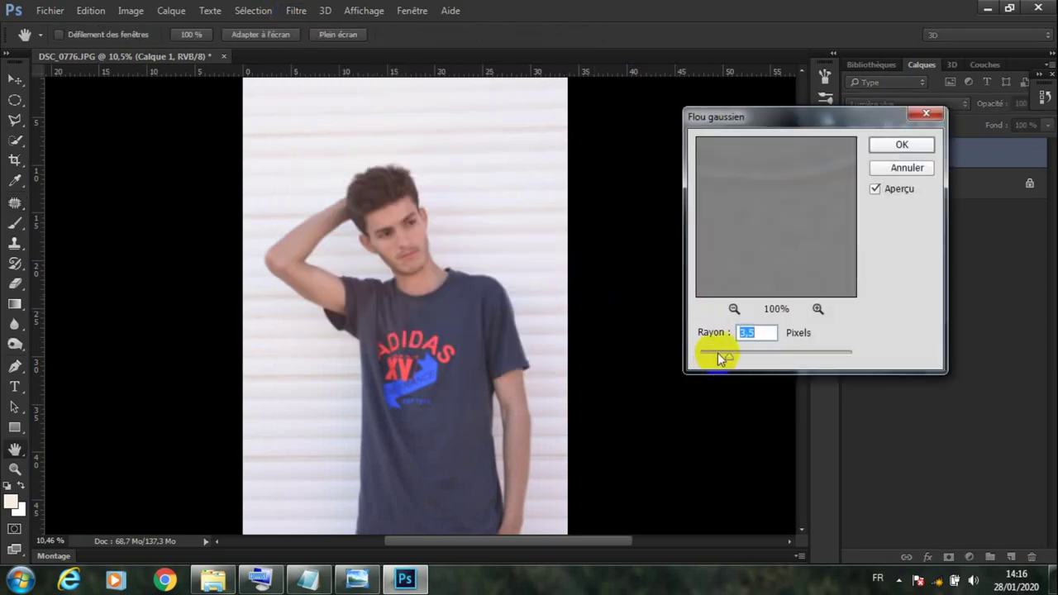
{"action": "left_click", "coordinate": [734, 308]}
{"action": "left_click", "coordinate": [734, 308]}
{"action": "left_click", "coordinate": [734, 308]}
{"action": "left_click", "coordinate": [734, 308]}
{"action": "left_click", "coordinate": [734, 308]}
{"action": "left_click", "coordinate": [734, 309]}
{"action": "left_click", "coordinate": [818, 309]}
{"action": "left_click", "coordinate": [819, 308]}
{"action": "left_click_drag", "start_coordinate": [820, 257], "coordinate": [797, 233]}
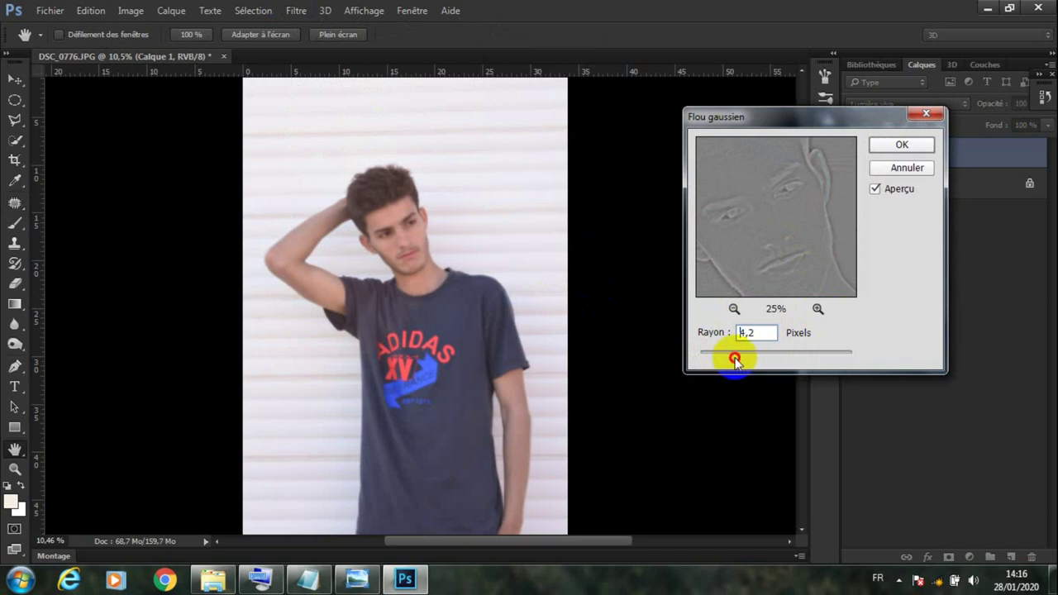
{"action": "left_click", "coordinate": [902, 146]}
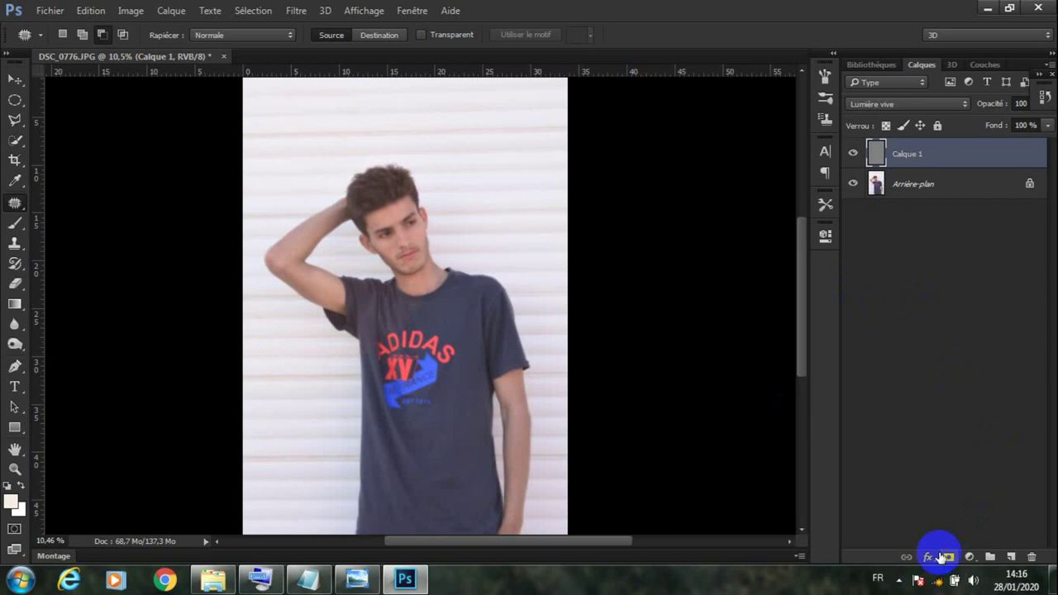
Add a layer mask to Calque 1 and invert it to black to hide the smoothing.
{"action": "left_click", "coordinate": [942, 558]}
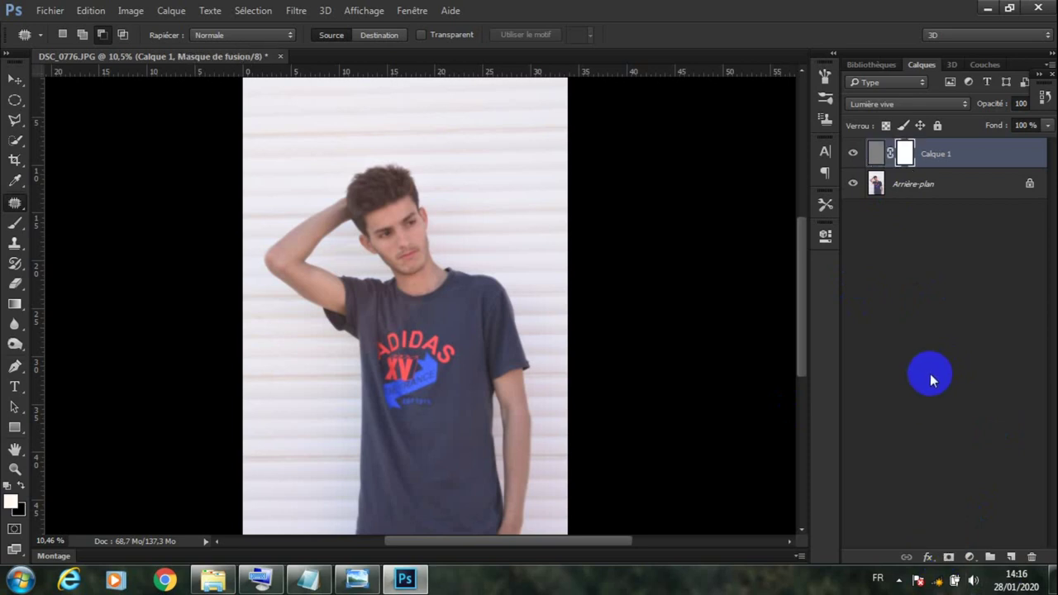
{"action": "left_click", "coordinate": [905, 154]}
{"action": "key", "text": "ctrl+i"}
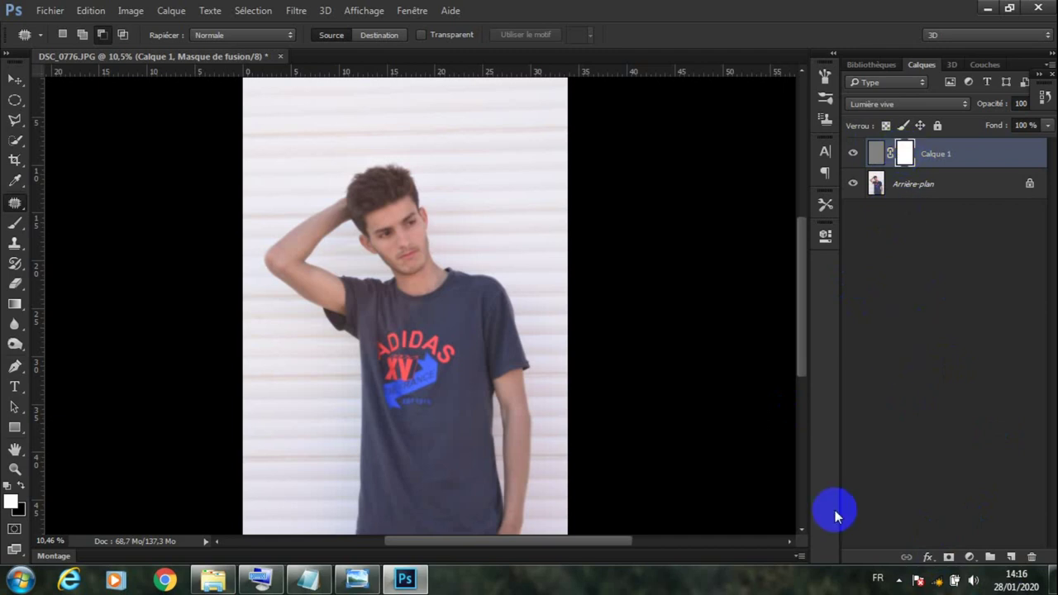
{"action": "key", "text": "ctrl+i"}
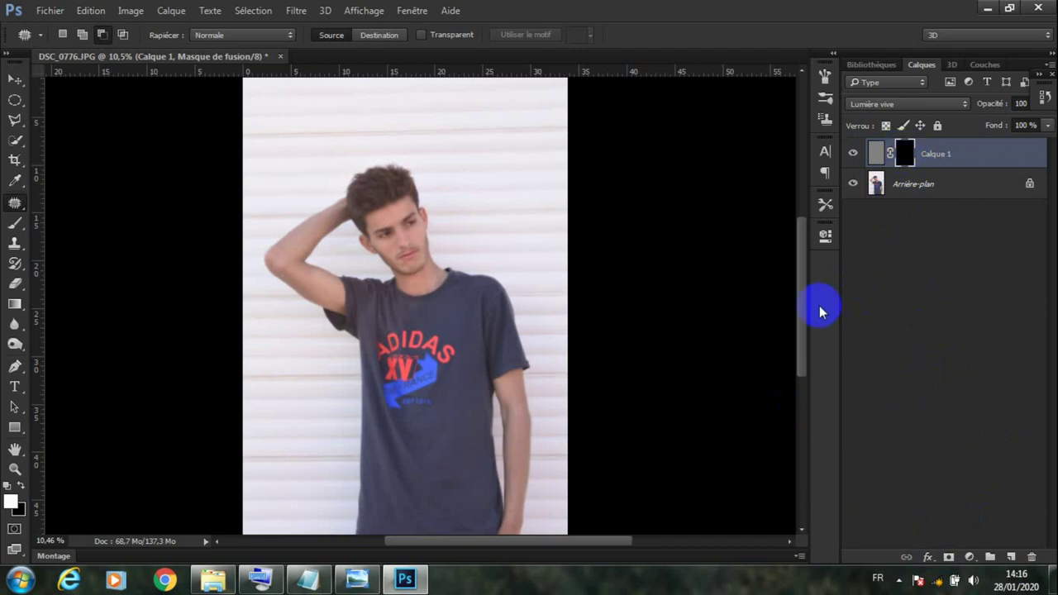
Zoom in on the face and select the Brush tool for mask painting.
{"action": "scroll", "coordinate": [342, 255], "scroll_direction": "up", "scroll_amount": 2}
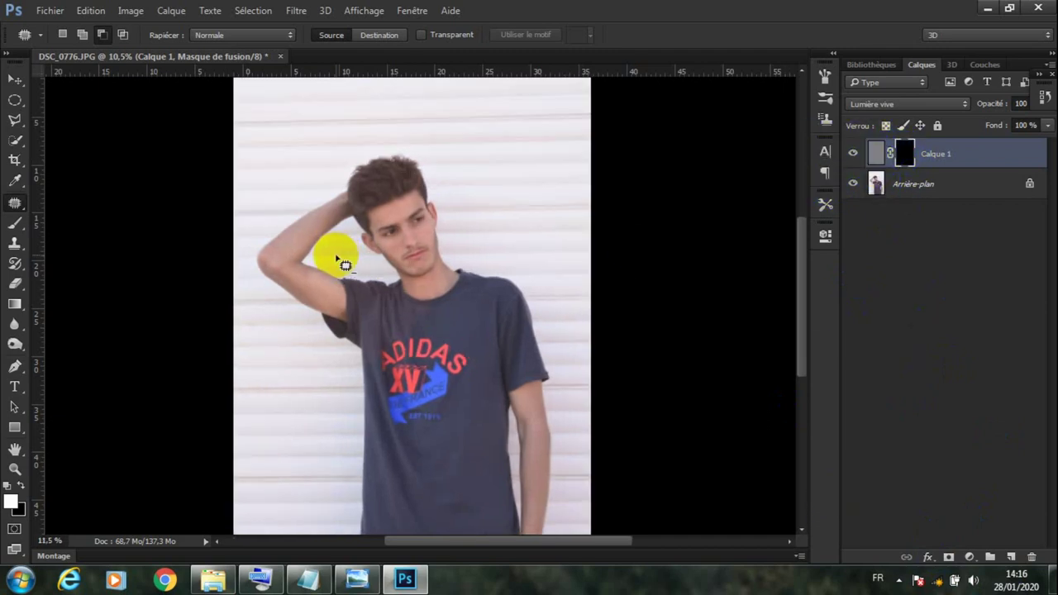
{"action": "scroll", "coordinate": [472, 190], "scroll_direction": "up", "scroll_amount": 3}
{"action": "scroll", "coordinate": [455, 220], "scroll_direction": "up", "scroll_amount": 3}
{"action": "scroll", "coordinate": [409, 283], "scroll_direction": "up", "scroll_amount": 3}
{"action": "scroll", "coordinate": [409, 283], "scroll_direction": "up", "scroll_amount": 2}
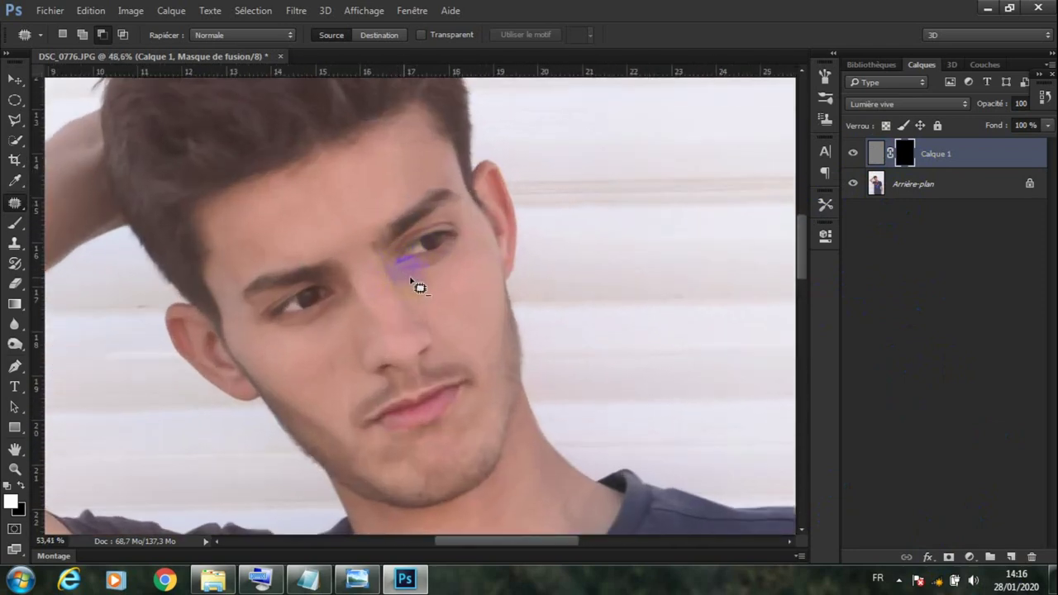
{"action": "scroll", "coordinate": [413, 286], "scroll_direction": "up", "scroll_amount": 1}
{"action": "left_click", "coordinate": [15, 224]}
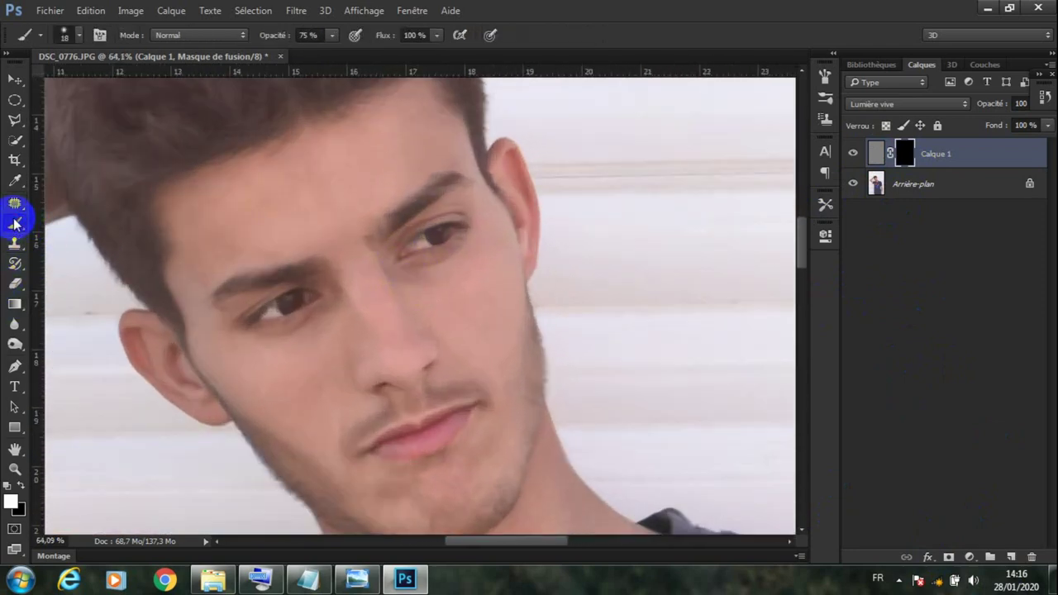
{"action": "scroll", "coordinate": [306, 66], "scroll_direction": "up", "scroll_amount": 1}
{"action": "scroll", "coordinate": [248, 295], "scroll_direction": "up", "scroll_amount": 1}
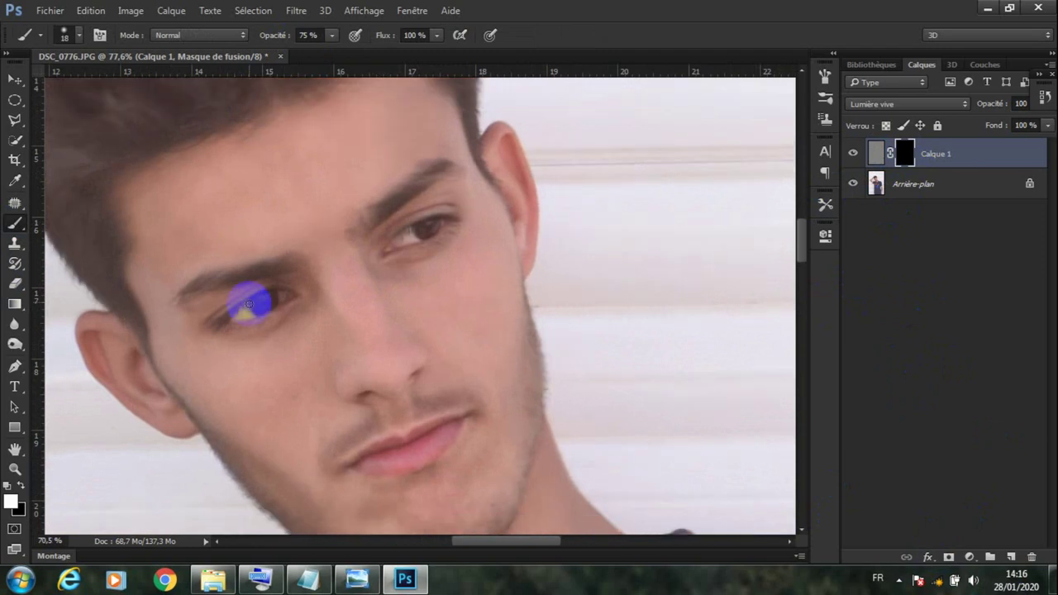
{"action": "scroll", "coordinate": [257, 147], "scroll_direction": "up", "scroll_amount": 2}
Set the brush to 94 px size and 100% opacity.
{"action": "right_click", "coordinate": [341, 137]}
{"action": "right_click", "coordinate": [535, 101]}
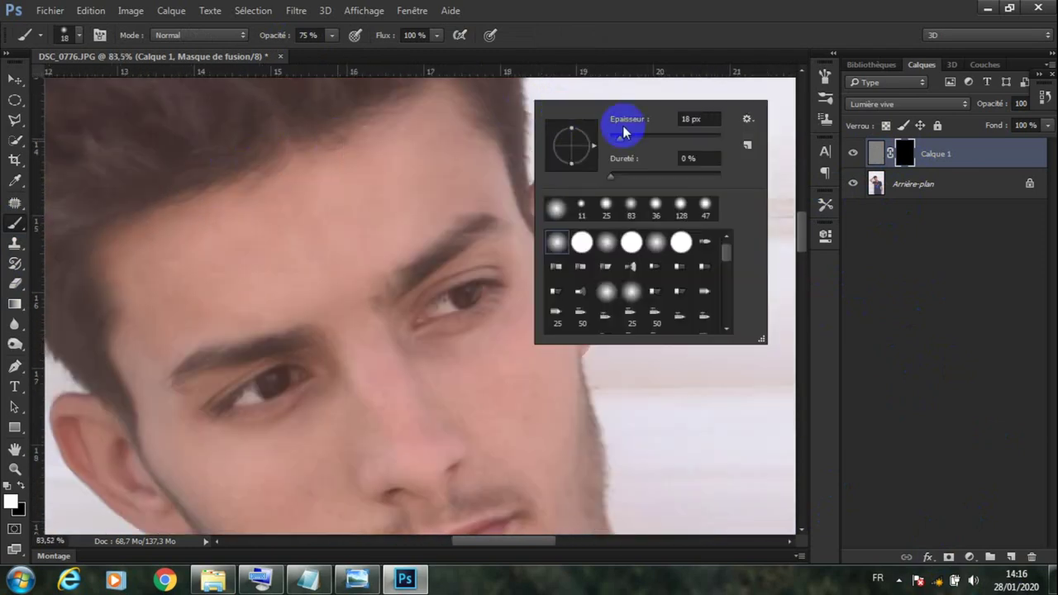
{"action": "mouse_move", "coordinate": [643, 145]}
{"action": "left_mouse_down"}
{"action": "mouse_move", "coordinate": [566, 137]}
{"action": "mouse_move", "coordinate": [657, 143]}
{"action": "mouse_move", "coordinate": [626, 147]}
{"action": "left_mouse_up"}
{"action": "left_click", "coordinate": [377, 165]}
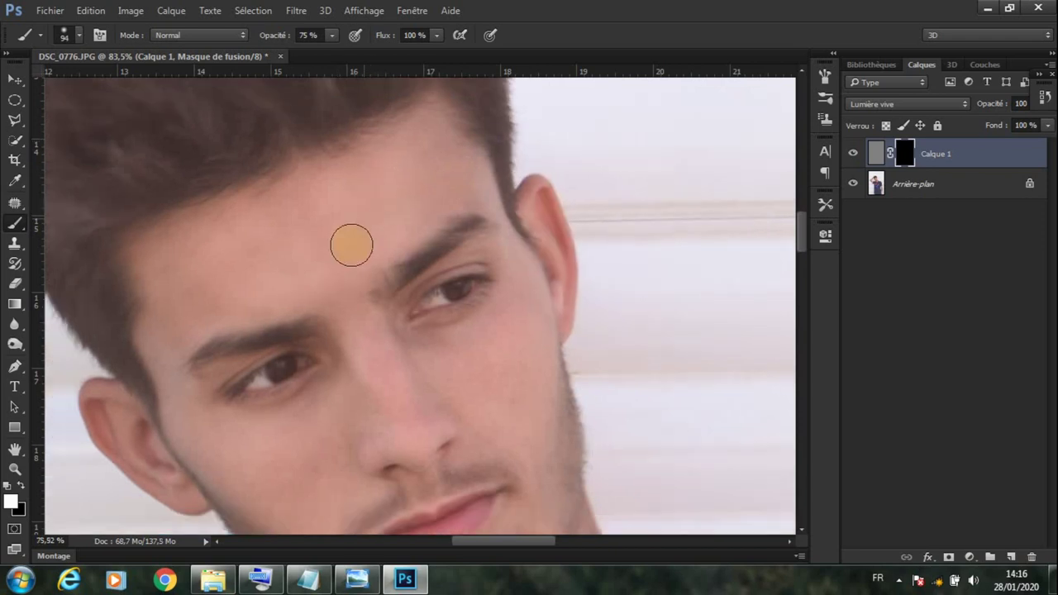
{"action": "scroll", "coordinate": [349, 243], "scroll_direction": "up", "scroll_amount": 2}
{"action": "left_click", "coordinate": [336, 134]}
{"action": "left_click", "coordinate": [330, 36]}
{"action": "left_click_drag", "start_coordinate": [347, 55], "coordinate": [361, 66]}
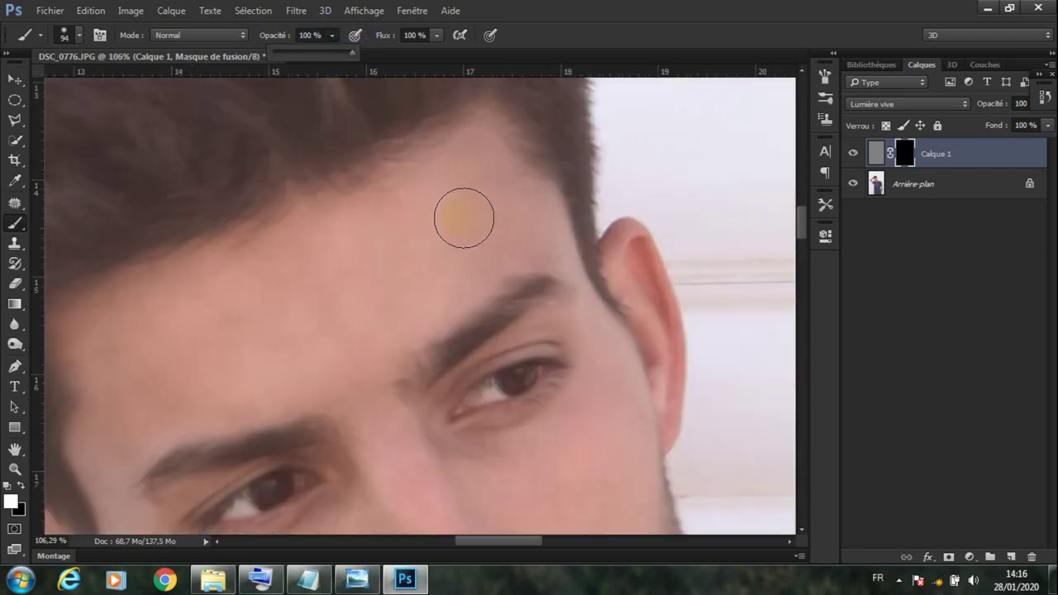
{"action": "scroll", "coordinate": [438, 170], "scroll_direction": "up", "scroll_amount": 2}
Paint white on the mask across the forehead to reveal the smoothing.
{"action": "mouse_move", "coordinate": [470, 239]}
{"action": "left_mouse_down"}
{"action": "mouse_move", "coordinate": [547, 221]}
{"action": "mouse_move", "coordinate": [484, 344]}
{"action": "mouse_move", "coordinate": [378, 378]}
{"action": "mouse_move", "coordinate": [382, 220]}
{"action": "mouse_move", "coordinate": [292, 356]}
{"action": "left_mouse_up"}
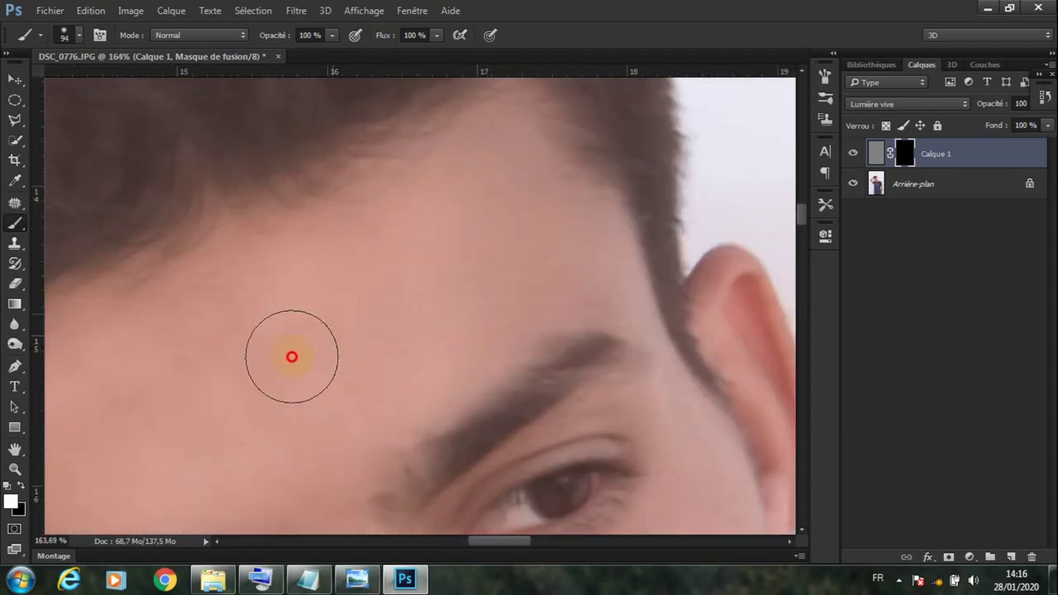
{"action": "scroll", "coordinate": [475, 224], "scroll_direction": "down", "scroll_amount": 3}
{"action": "left_click_drag", "start_coordinate": [474, 224], "coordinate": [127, 427]}
{"action": "scroll", "coordinate": [173, 401], "scroll_direction": "up", "scroll_amount": 2}
{"action": "left_click_drag", "start_coordinate": [173, 402], "coordinate": [172, 334]}
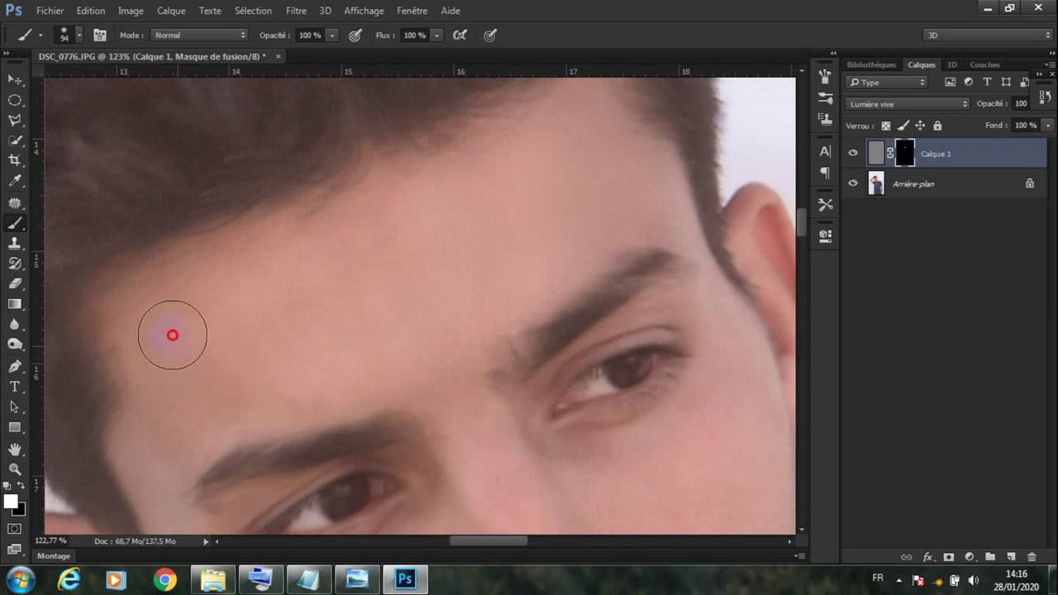
{"action": "mouse_move", "coordinate": [190, 292]}
{"action": "left_mouse_down"}
{"action": "mouse_move", "coordinate": [323, 260]}
{"action": "mouse_move", "coordinate": [501, 179]}
{"action": "mouse_move", "coordinate": [472, 272]}
{"action": "mouse_move", "coordinate": [283, 376]}
{"action": "mouse_move", "coordinate": [517, 218]}
{"action": "left_mouse_up"}
{"action": "scroll", "coordinate": [504, 222], "scroll_direction": "up", "scroll_amount": 2}
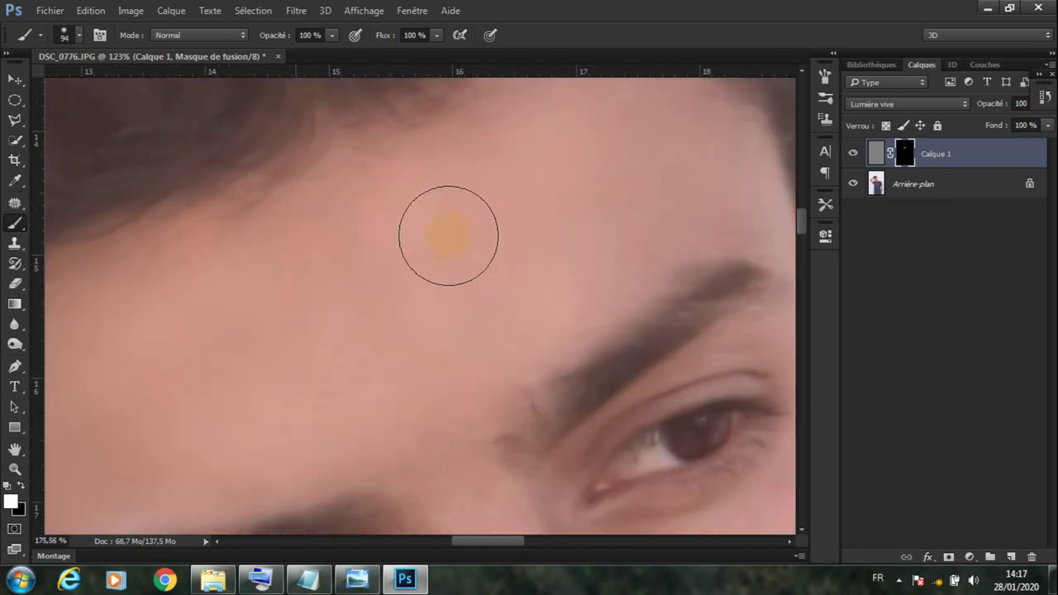
{"action": "scroll", "coordinate": [444, 224], "scroll_direction": "down", "scroll_amount": 2}
{"action": "scroll", "coordinate": [488, 201], "scroll_direction": "down", "scroll_amount": 1}
{"action": "scroll", "coordinate": [432, 350], "scroll_direction": "up", "scroll_amount": 1}
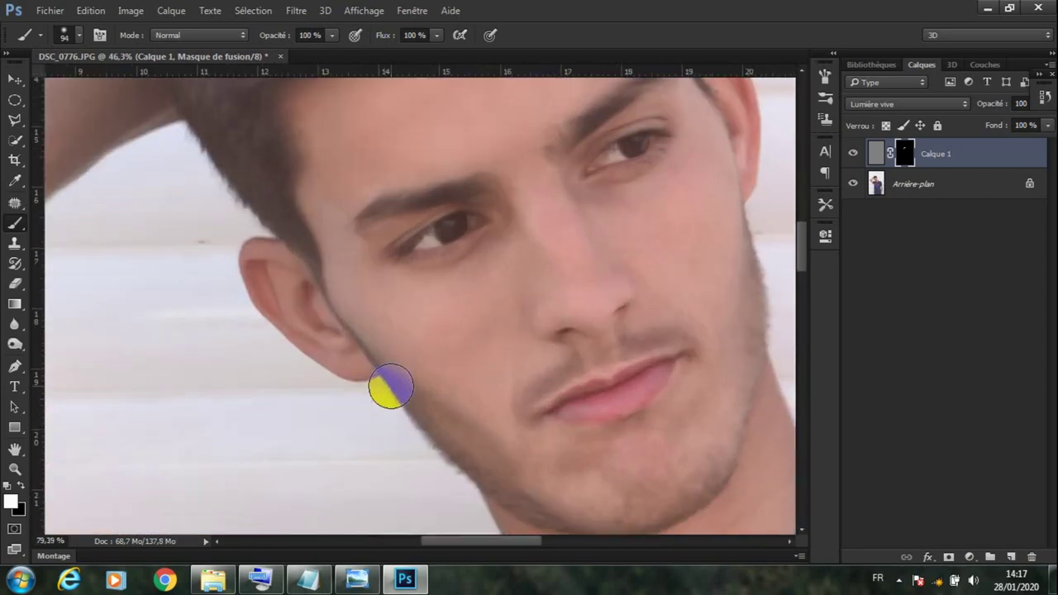
{"action": "scroll", "coordinate": [388, 385], "scroll_direction": "up", "scroll_amount": 2}
{"action": "scroll", "coordinate": [296, 190], "scroll_direction": "down", "scroll_amount": 2}
{"action": "scroll", "coordinate": [290, 140], "scroll_direction": "up", "scroll_amount": 2}
{"action": "right_click", "coordinate": [369, 158]}
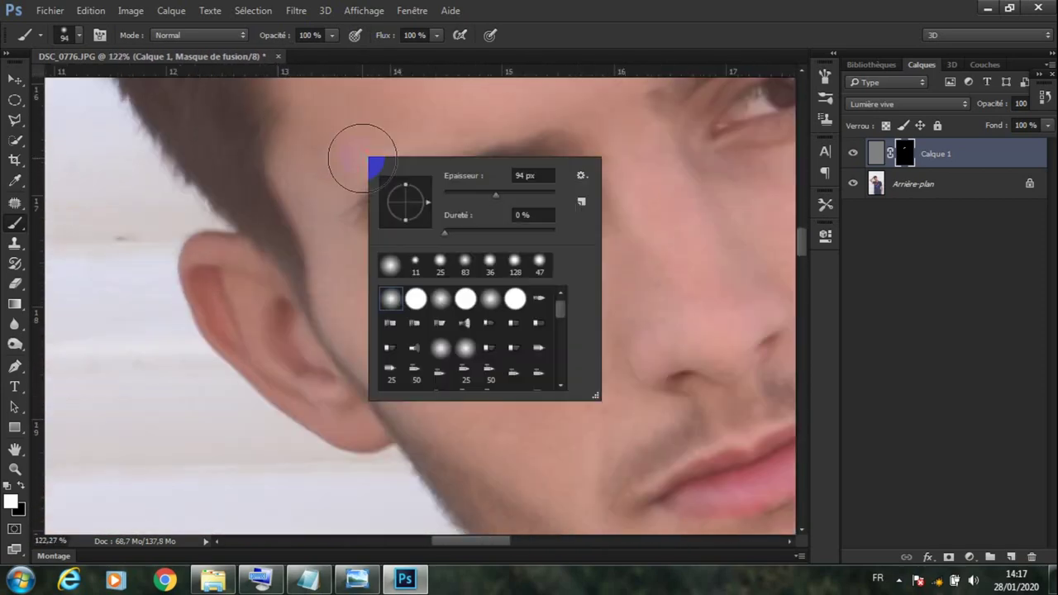
Reduce the brush to 66 px for finer areas.
{"action": "mouse_move", "coordinate": [488, 188]}
{"action": "left_mouse_down"}
{"action": "mouse_move", "coordinate": [465, 195]}
{"action": "mouse_move", "coordinate": [484, 194]}
{"action": "left_mouse_up"}
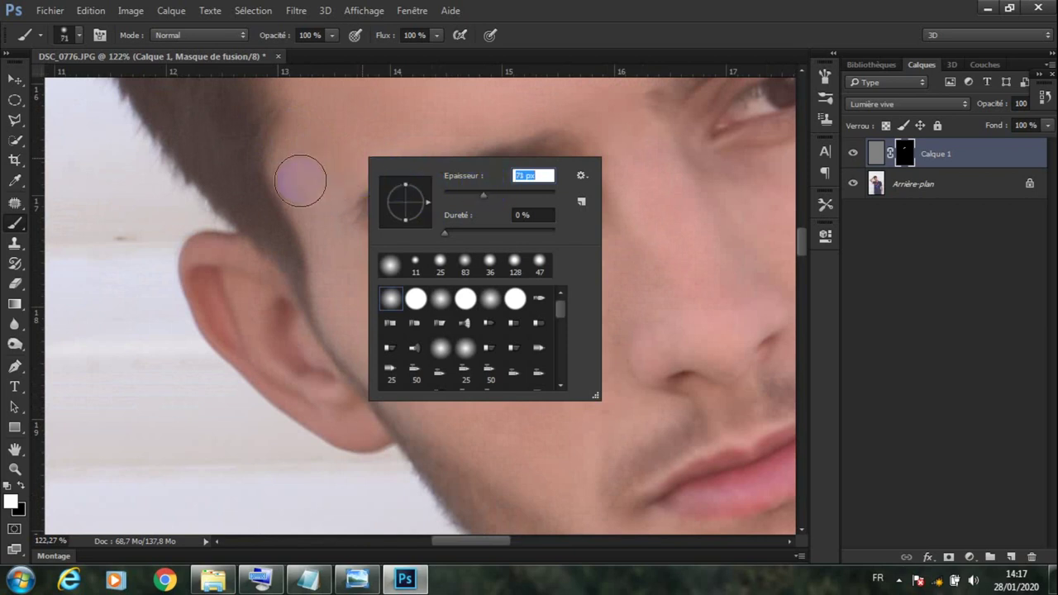
{"action": "key", "text": "Return"}
{"action": "scroll", "coordinate": [326, 177], "scroll_direction": "up", "scroll_amount": 3}
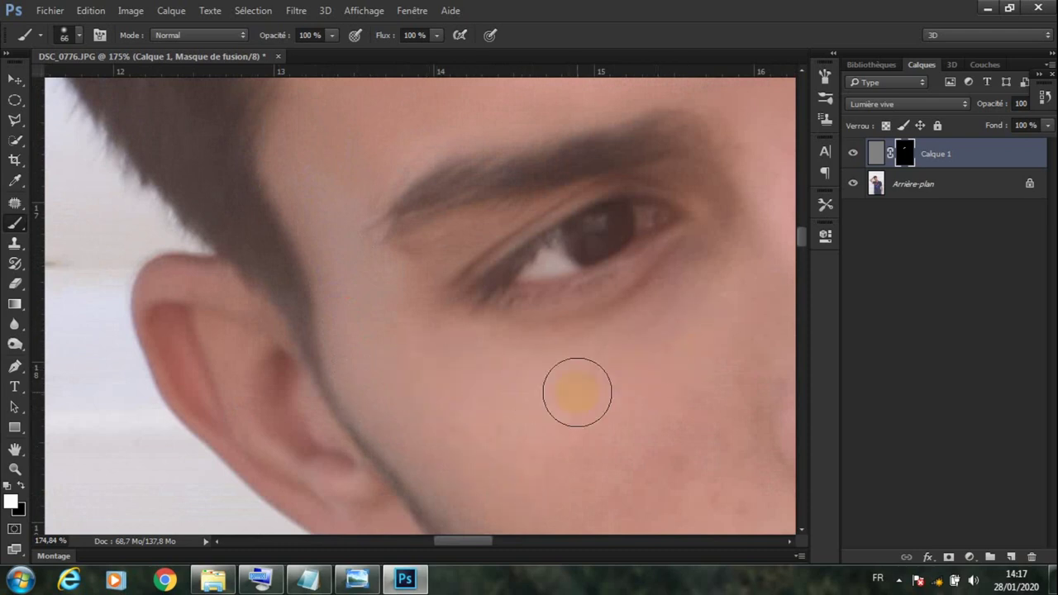
{"action": "scroll", "coordinate": [571, 376], "scroll_direction": "down", "scroll_amount": 3}
{"action": "scroll", "coordinate": [582, 409], "scroll_direction": "down", "scroll_amount": 2}
{"action": "scroll", "coordinate": [570, 430], "scroll_direction": "up", "scroll_amount": 4}
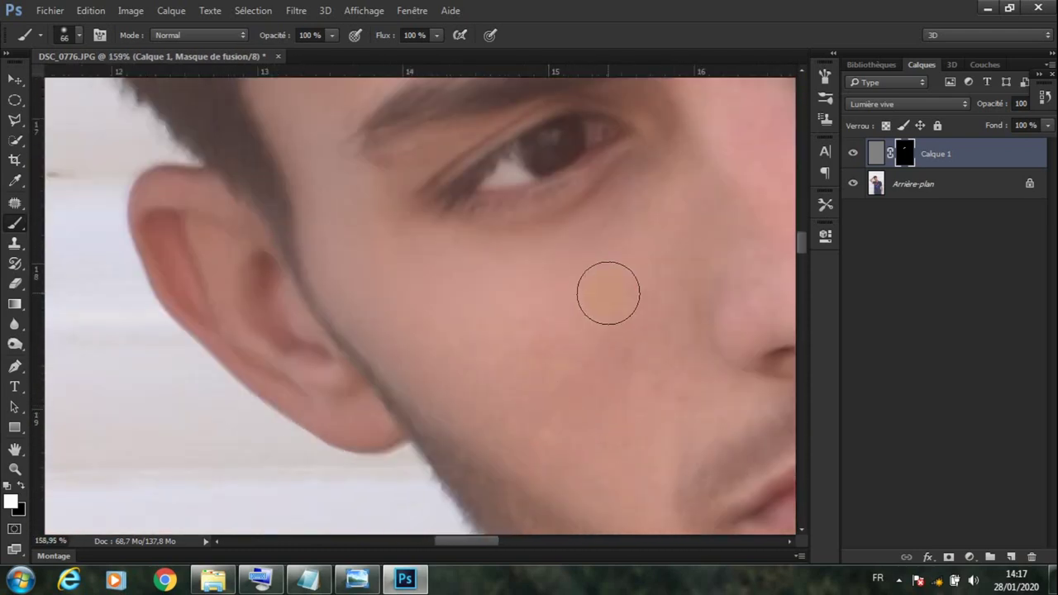
Paint smoothing onto the cheek, chin and beside the corner of the mouth.
{"action": "left_click", "coordinate": [474, 321]}
{"action": "scroll", "coordinate": [573, 406], "scroll_direction": "down", "scroll_amount": 4}
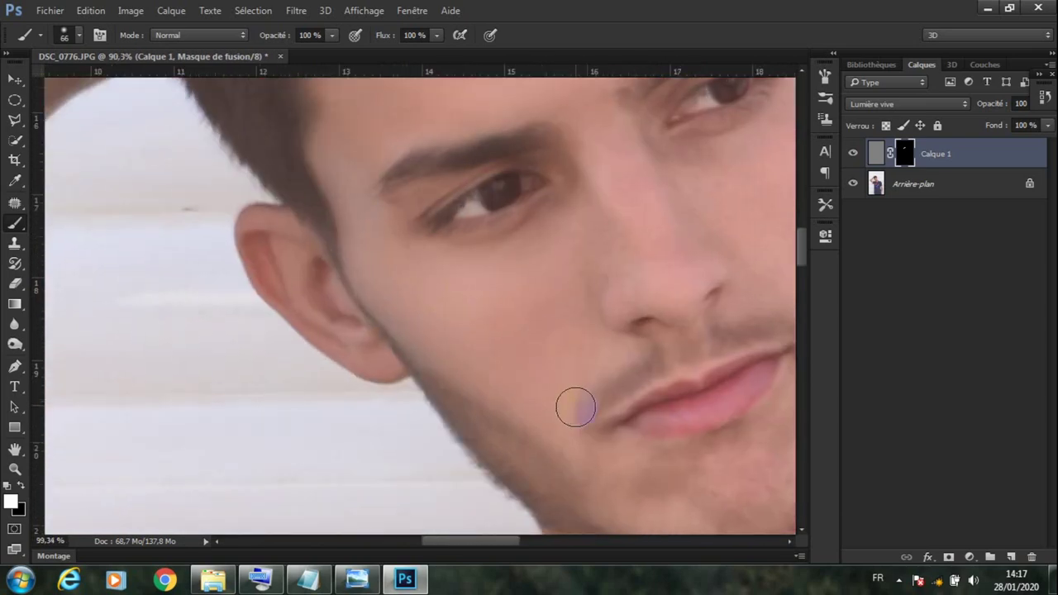
{"action": "scroll", "coordinate": [540, 408], "scroll_direction": "up", "scroll_amount": 3}
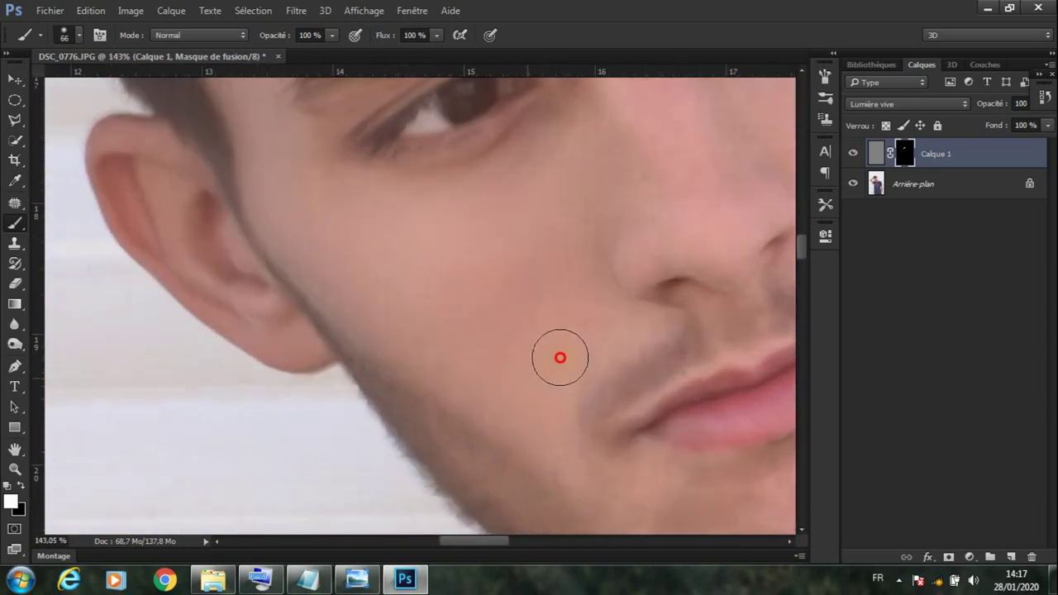
{"action": "scroll", "coordinate": [243, 267], "scroll_direction": "down", "scroll_amount": 2}
{"action": "scroll", "coordinate": [534, 378], "scroll_direction": "down", "scroll_amount": 2}
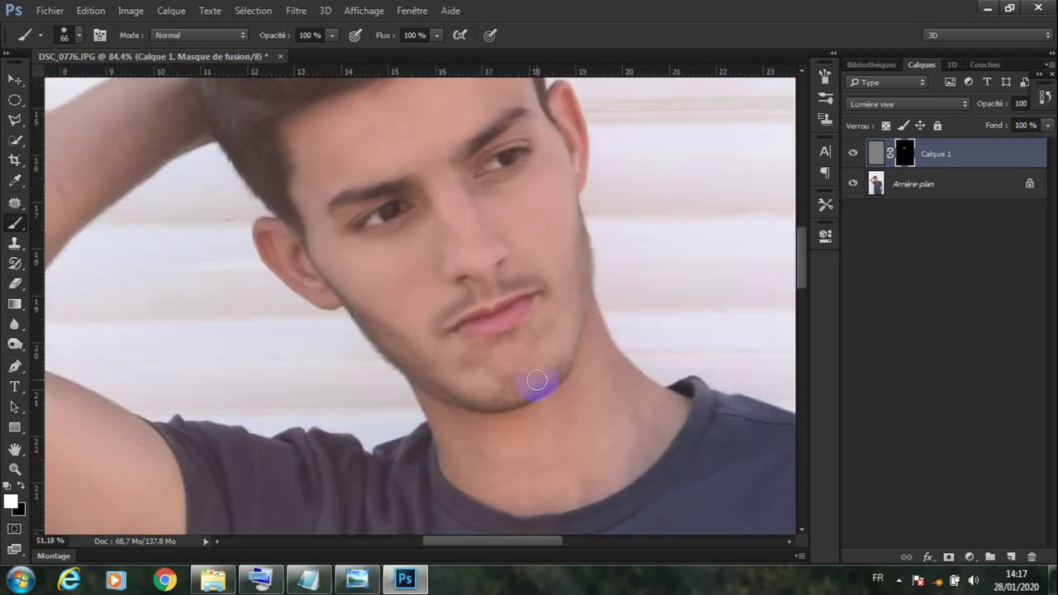
{"action": "scroll", "coordinate": [471, 371], "scroll_direction": "up", "scroll_amount": 3}
{"action": "scroll", "coordinate": [441, 334], "scroll_direction": "up", "scroll_amount": 2}
{"action": "left_click", "coordinate": [355, 328]}
{"action": "left_click", "coordinate": [513, 408]}
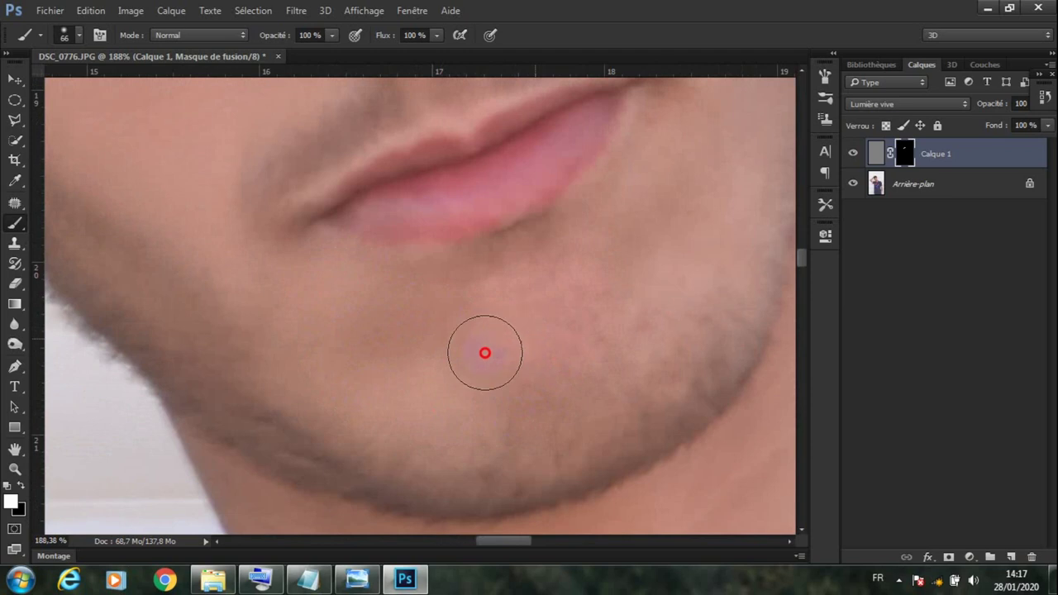
{"action": "left_click_drag", "start_coordinate": [514, 409], "coordinate": [559, 335]}
{"action": "scroll", "coordinate": [454, 389], "scroll_direction": "down", "scroll_amount": 1}
{"action": "scroll", "coordinate": [701, 279], "scroll_direction": "up", "scroll_amount": 1}
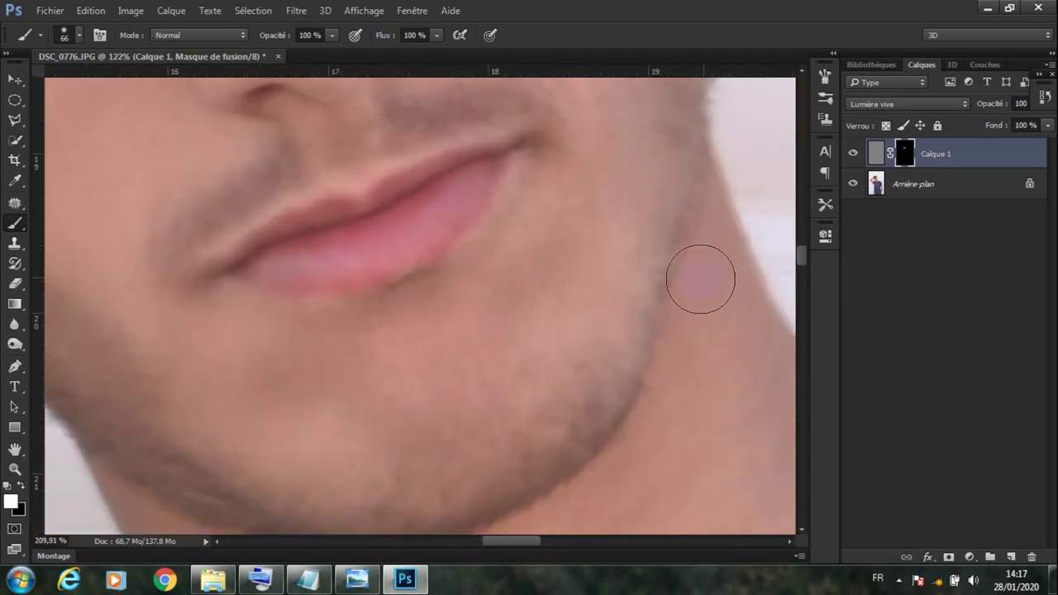
{"action": "scroll", "coordinate": [567, 248], "scroll_direction": "up", "scroll_amount": 1}
{"action": "mouse_move", "coordinate": [567, 248]}
{"action": "left_mouse_down"}
{"action": "mouse_move", "coordinate": [560, 189]}
{"action": "mouse_move", "coordinate": [333, 451]}
{"action": "left_mouse_up"}
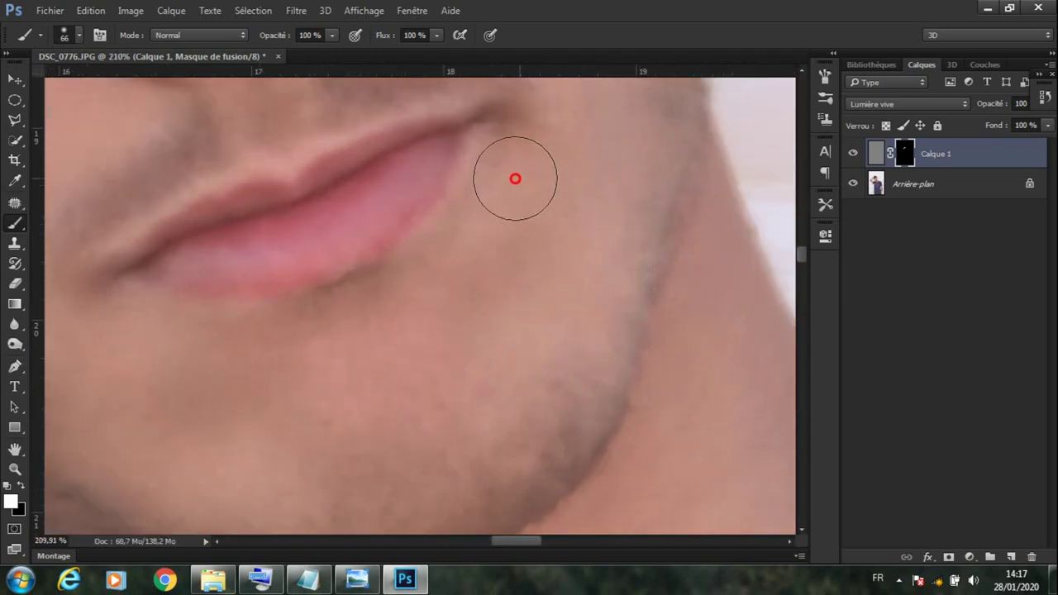
Zoom around the face to check the revealed smoothing.
{"action": "scroll", "coordinate": [290, 401], "scroll_direction": "down", "scroll_amount": 3}
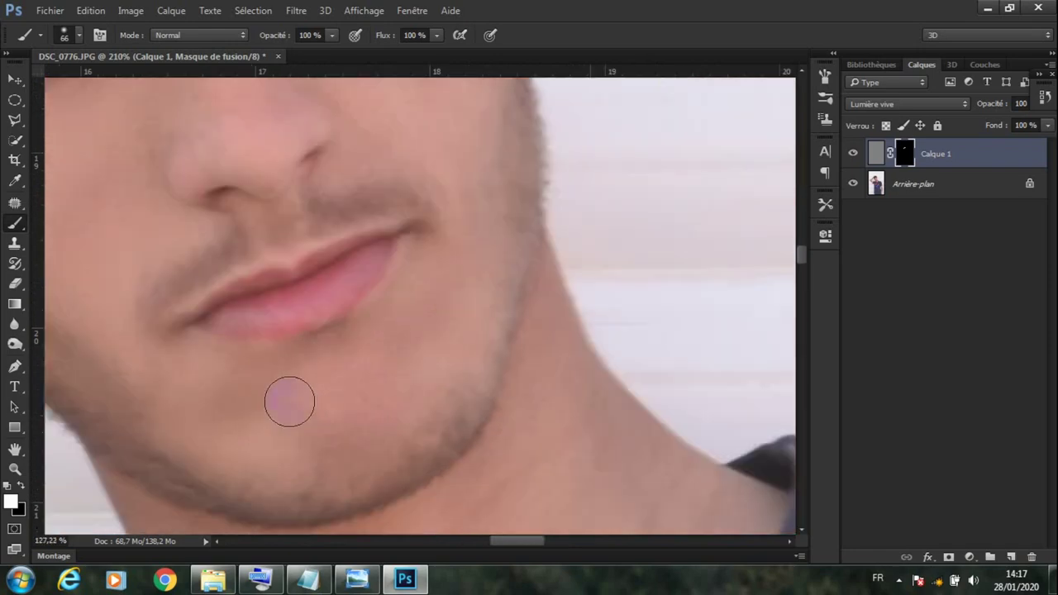
{"action": "scroll", "coordinate": [289, 402], "scroll_direction": "down", "scroll_amount": 3}
{"action": "scroll", "coordinate": [281, 399], "scroll_direction": "up", "scroll_amount": 1}
{"action": "scroll", "coordinate": [361, 224], "scroll_direction": "up", "scroll_amount": 2}
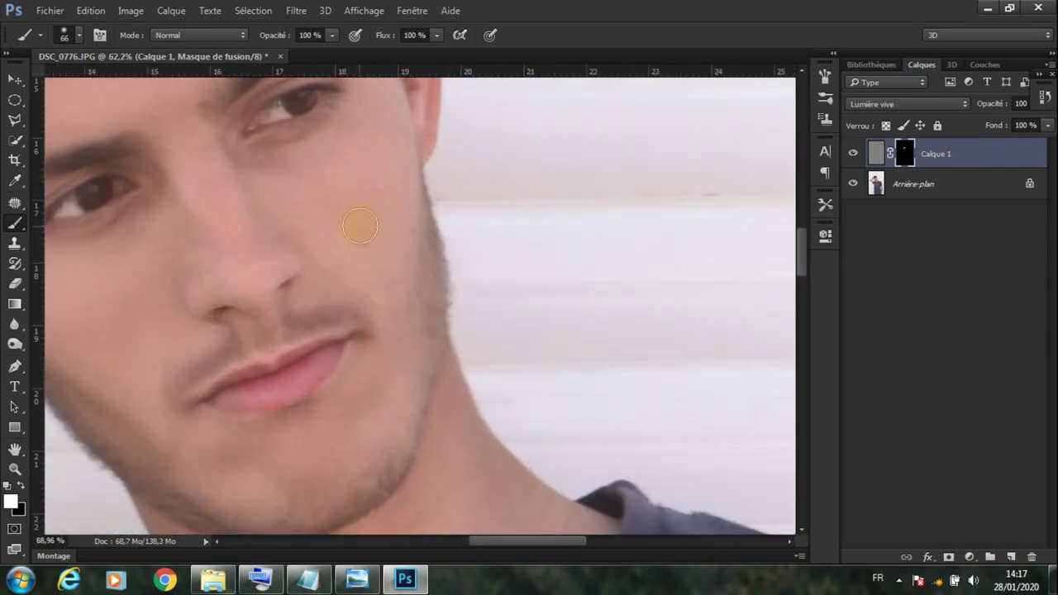
{"action": "scroll", "coordinate": [377, 117], "scroll_direction": "up", "scroll_amount": 2}
{"action": "scroll", "coordinate": [377, 118], "scroll_direction": "up", "scroll_amount": 1}
{"action": "scroll", "coordinate": [413, 206], "scroll_direction": "up", "scroll_amount": 1}
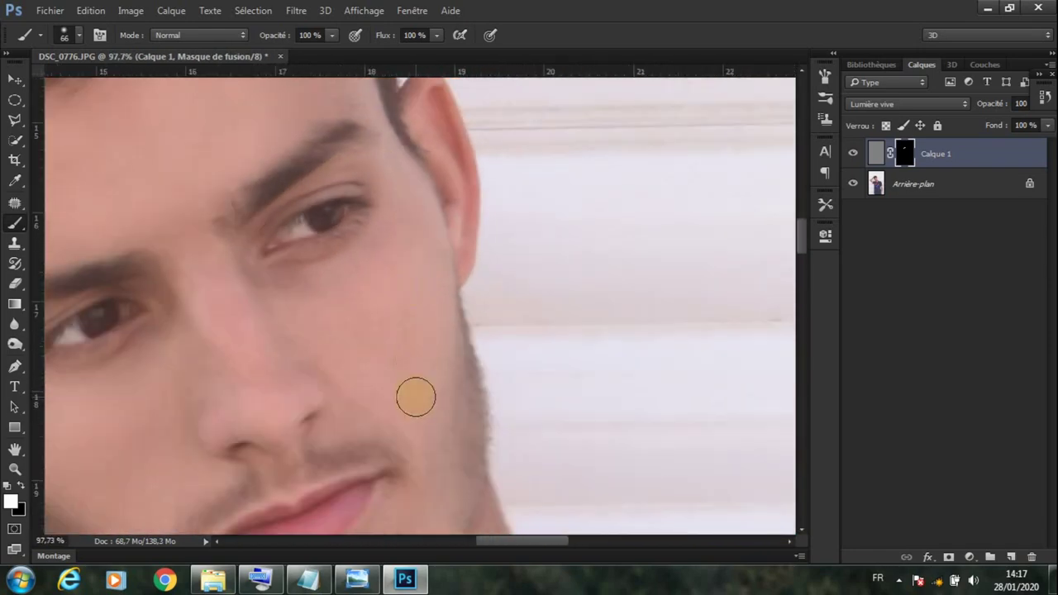
{"action": "scroll", "coordinate": [420, 428], "scroll_direction": "up", "scroll_amount": 1}
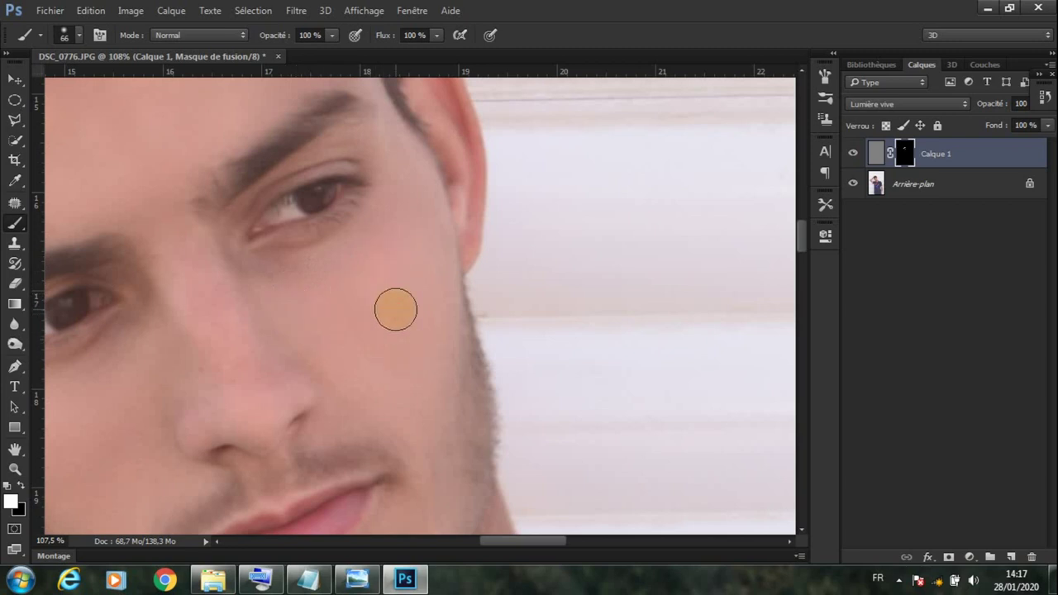
{"action": "scroll", "coordinate": [396, 310], "scroll_direction": "up", "scroll_amount": 4}
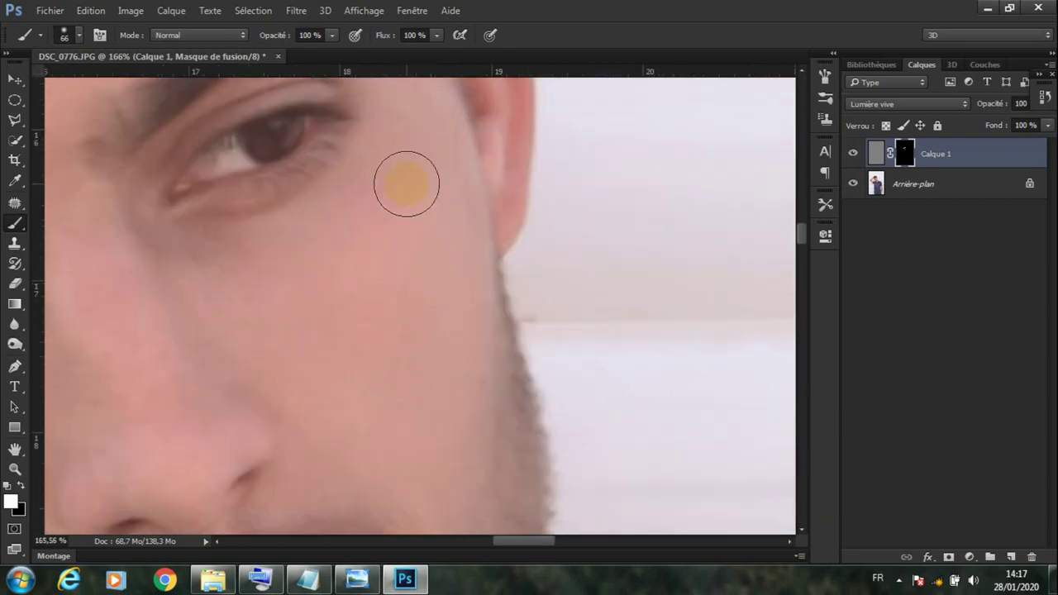
{"action": "scroll", "coordinate": [405, 183], "scroll_direction": "down", "scroll_amount": 3}
{"action": "scroll", "coordinate": [405, 220], "scroll_direction": "down", "scroll_amount": 2}
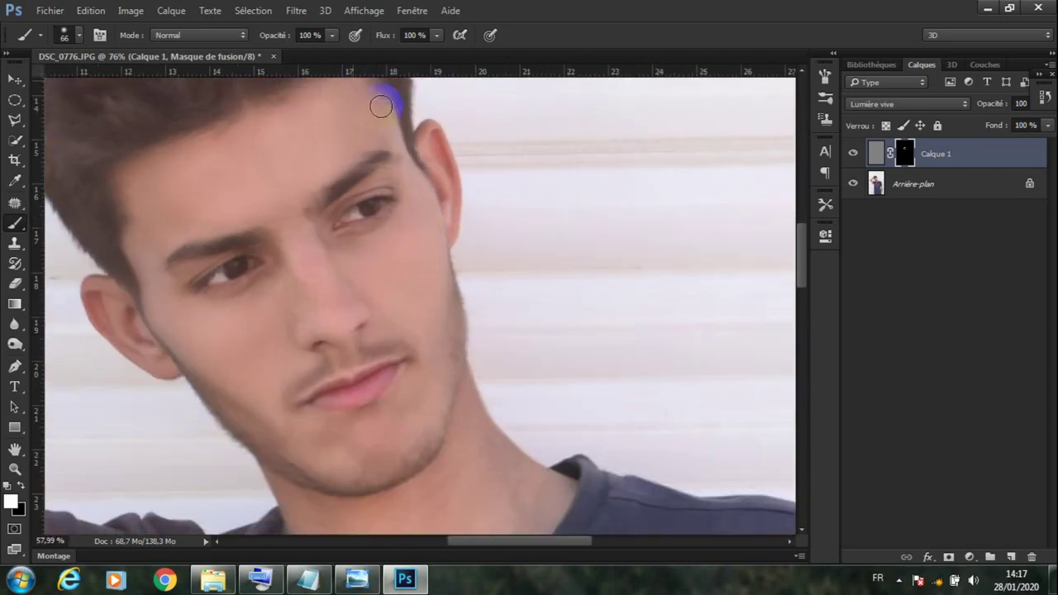
{"action": "scroll", "coordinate": [381, 106], "scroll_direction": "up", "scroll_amount": 5}
{"action": "right_click", "coordinate": [542, 155]}
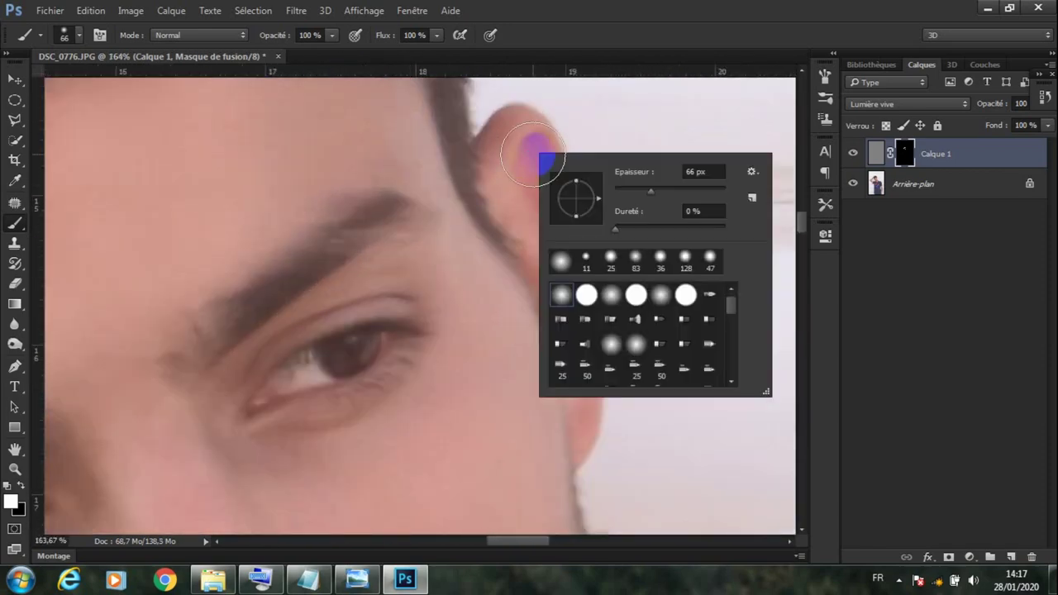
With a 31 px brush, paint smoothing around and above the eye and its outer corner.
{"action": "left_click", "coordinate": [629, 197]}
{"action": "left_click", "coordinate": [407, 132]}
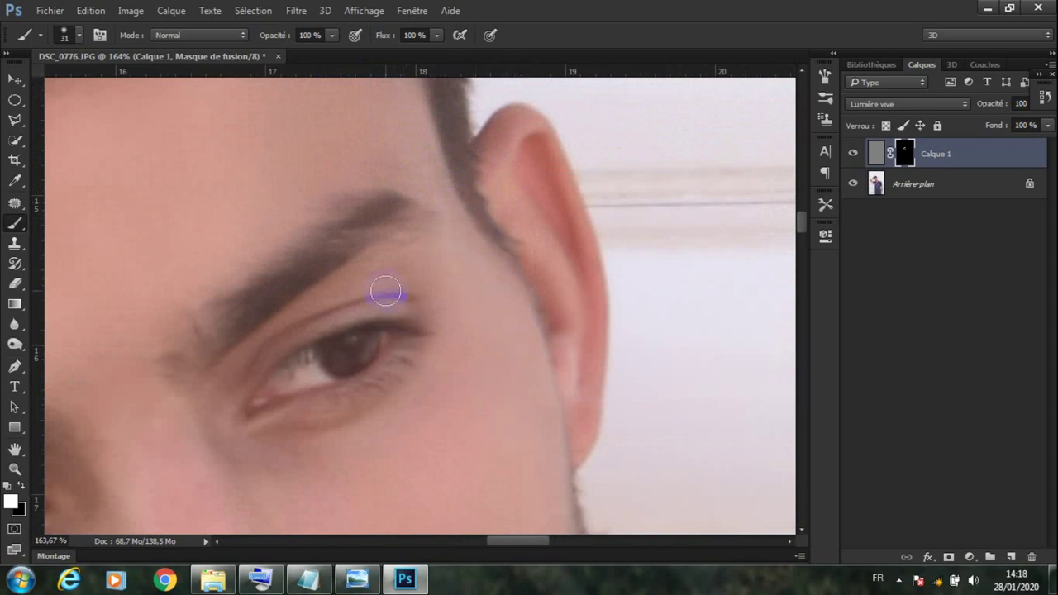
{"action": "scroll", "coordinate": [386, 290], "scroll_direction": "up", "scroll_amount": 2}
{"action": "left_click_drag", "start_coordinate": [316, 303], "coordinate": [202, 462]}
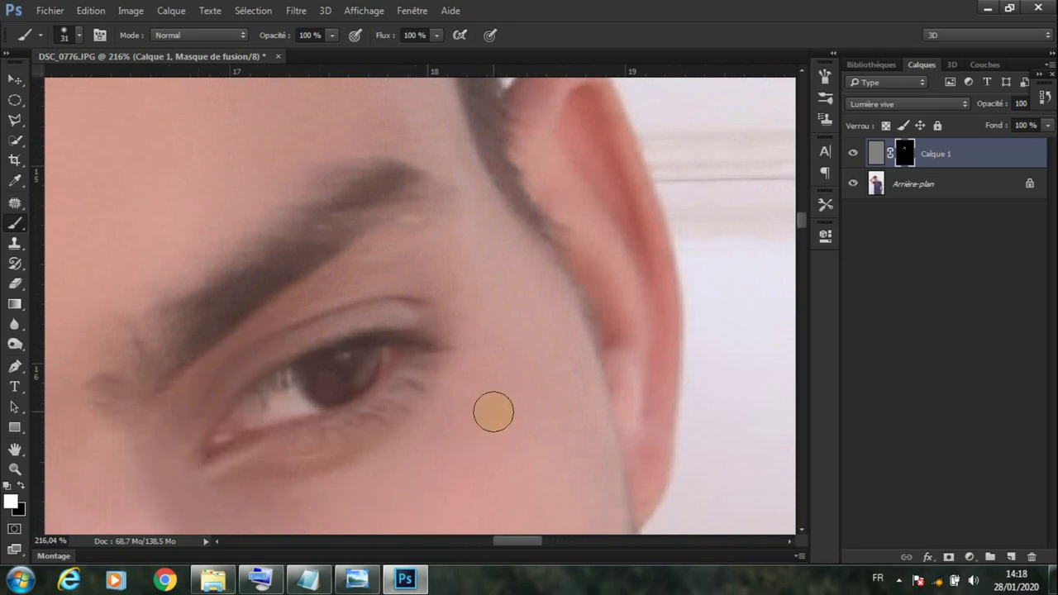
{"action": "scroll", "coordinate": [494, 412], "scroll_direction": "down", "scroll_amount": 2}
{"action": "scroll", "coordinate": [498, 354], "scroll_direction": "down", "scroll_amount": 1}
{"action": "scroll", "coordinate": [489, 371], "scroll_direction": "down", "scroll_amount": 1}
{"action": "scroll", "coordinate": [389, 461], "scroll_direction": "up", "scroll_amount": 2}
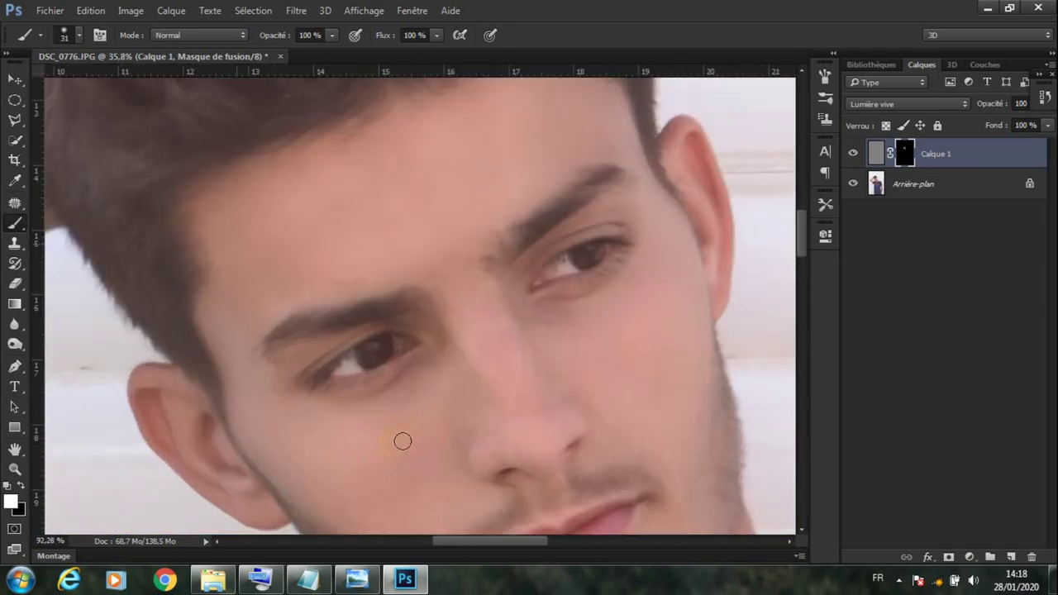
{"action": "scroll", "coordinate": [403, 441], "scroll_direction": "up", "scroll_amount": 3}
{"action": "left_click_drag", "start_coordinate": [422, 373], "coordinate": [210, 251]}
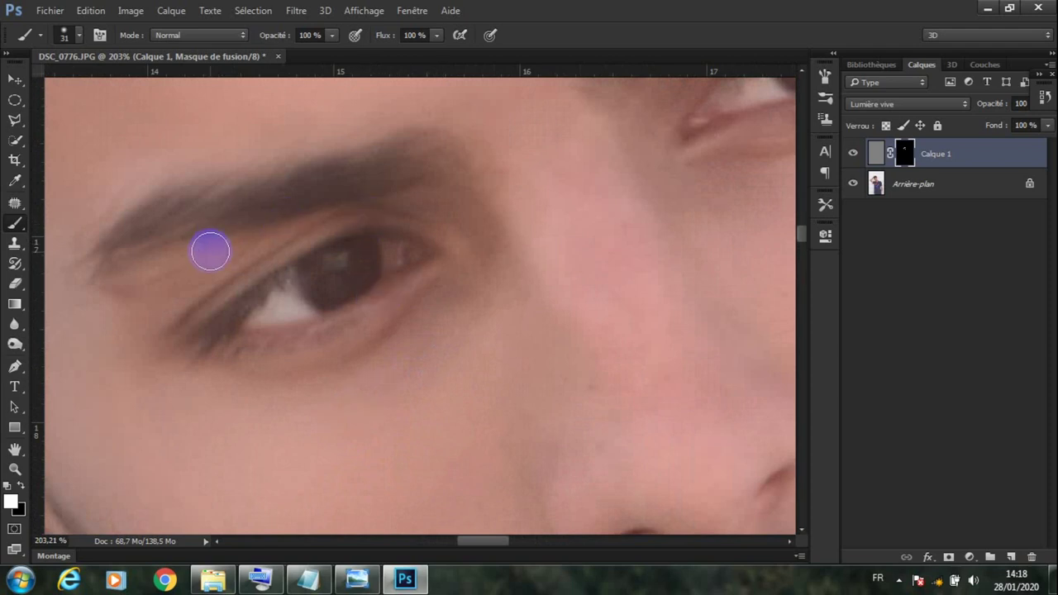
{"action": "left_click", "coordinate": [147, 294]}
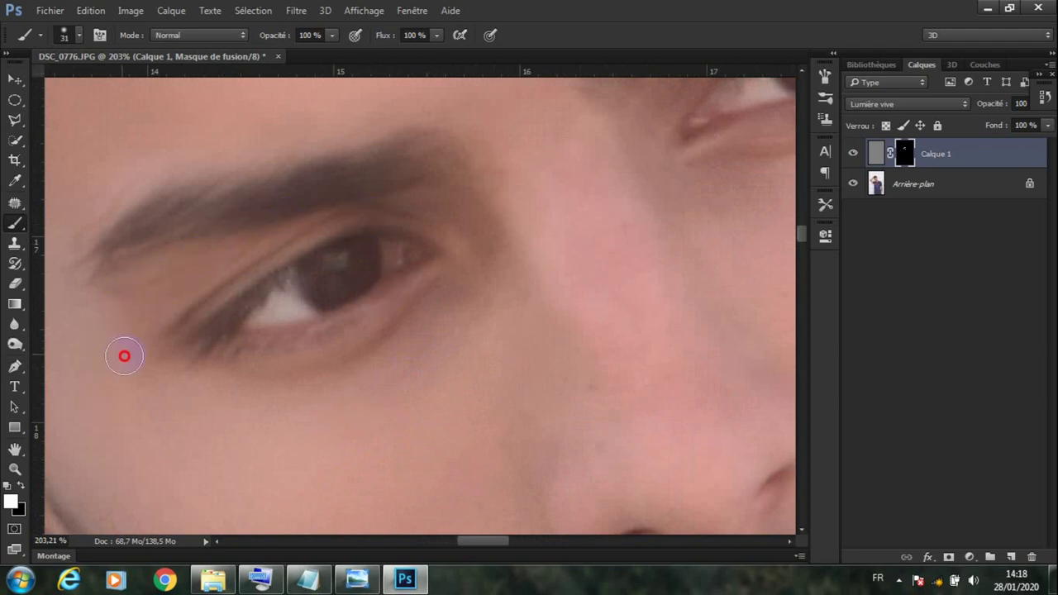
Smooth the skin beside the nose, review the face, and swap the foreground to black.
{"action": "scroll", "coordinate": [394, 350], "scroll_direction": "down", "scroll_amount": 2}
{"action": "scroll", "coordinate": [519, 501], "scroll_direction": "down", "scroll_amount": 1}
{"action": "scroll", "coordinate": [505, 411], "scroll_direction": "up", "scroll_amount": 3}
{"action": "left_click", "coordinate": [486, 352]}
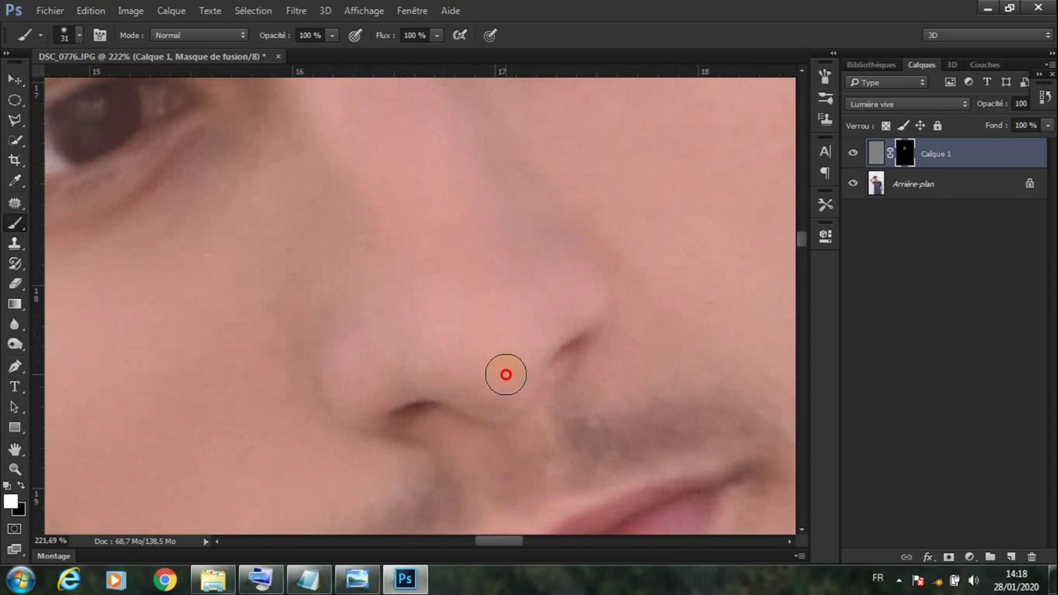
{"action": "scroll", "coordinate": [474, 373], "scroll_direction": "down", "scroll_amount": 3}
{"action": "scroll", "coordinate": [454, 333], "scroll_direction": "down", "scroll_amount": 2}
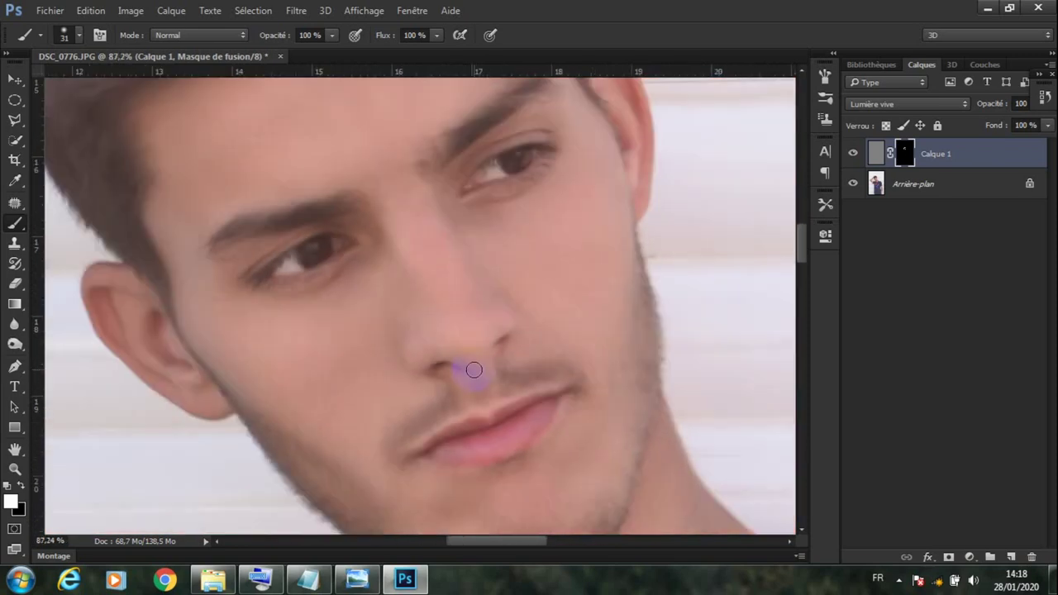
{"action": "scroll", "coordinate": [467, 366], "scroll_direction": "down", "scroll_amount": 1}
{"action": "scroll", "coordinate": [599, 406], "scroll_direction": "up", "scroll_amount": 1}
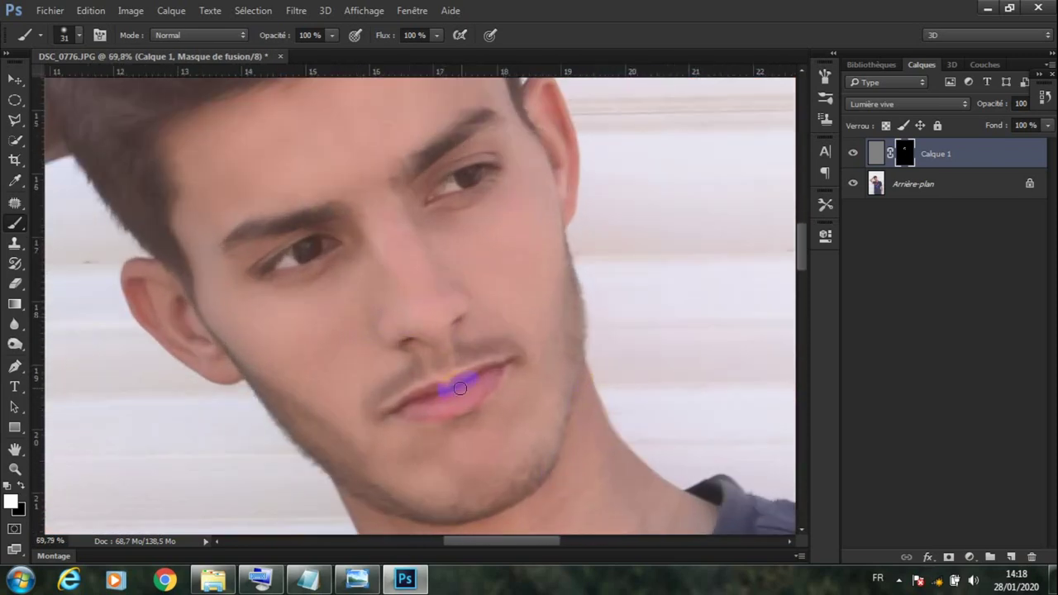
{"action": "scroll", "coordinate": [274, 85], "scroll_direction": "down", "scroll_amount": 1}
{"action": "scroll", "coordinate": [306, 120], "scroll_direction": "up", "scroll_amount": 2}
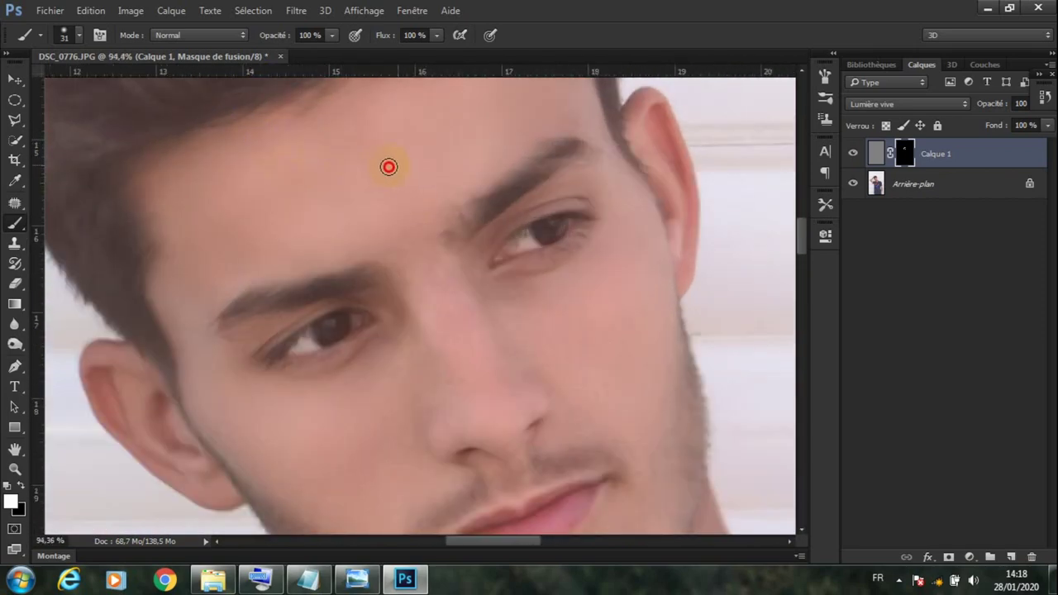
{"action": "scroll", "coordinate": [389, 167], "scroll_direction": "down", "scroll_amount": 1}
{"action": "scroll", "coordinate": [385, 208], "scroll_direction": "up", "scroll_amount": 2}
{"action": "scroll", "coordinate": [428, 267], "scroll_direction": "up", "scroll_amount": 1}
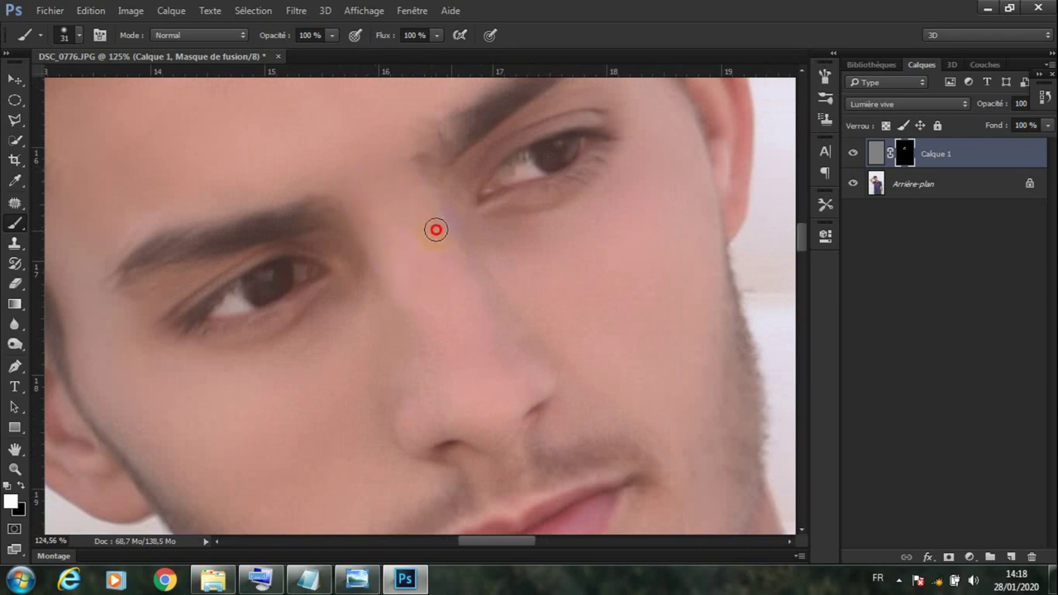
{"action": "scroll", "coordinate": [438, 267], "scroll_direction": "down", "scroll_amount": 2}
{"action": "scroll", "coordinate": [416, 245], "scroll_direction": "down", "scroll_amount": 1}
{"action": "scroll", "coordinate": [432, 314], "scroll_direction": "up", "scroll_amount": 2}
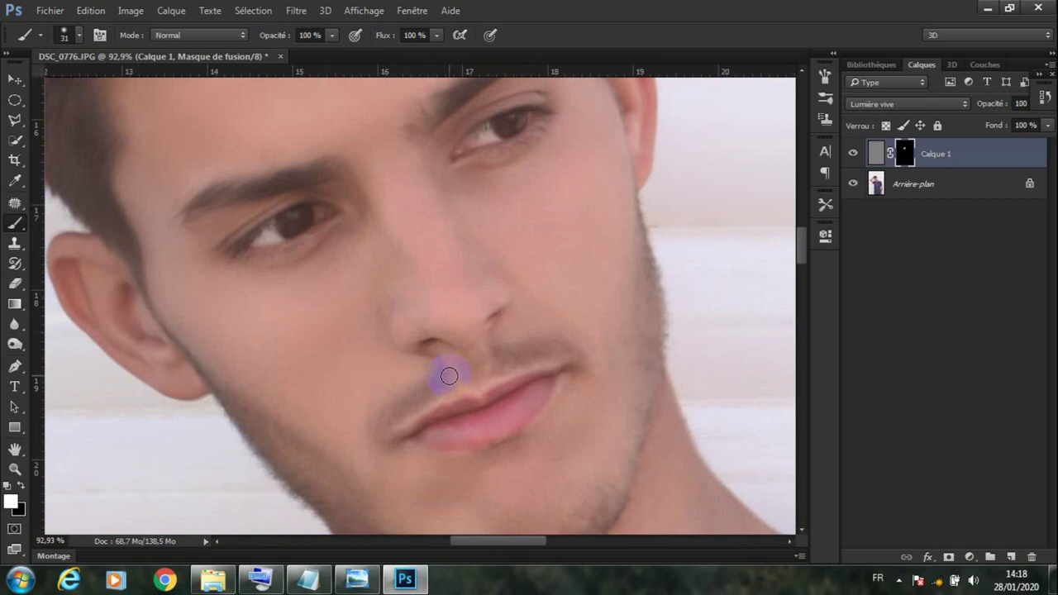
{"action": "scroll", "coordinate": [401, 284], "scroll_direction": "down", "scroll_amount": 2}
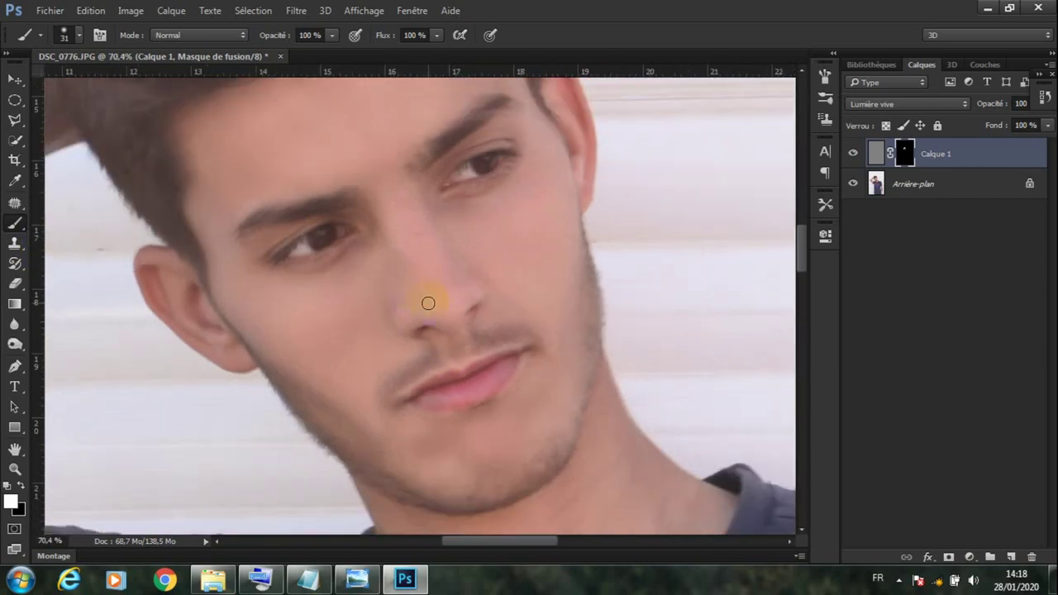
{"action": "scroll", "coordinate": [428, 300], "scroll_direction": "up", "scroll_amount": 1}
{"action": "scroll", "coordinate": [427, 300], "scroll_direction": "up", "scroll_amount": 1}
{"action": "left_click", "coordinate": [11, 485]}
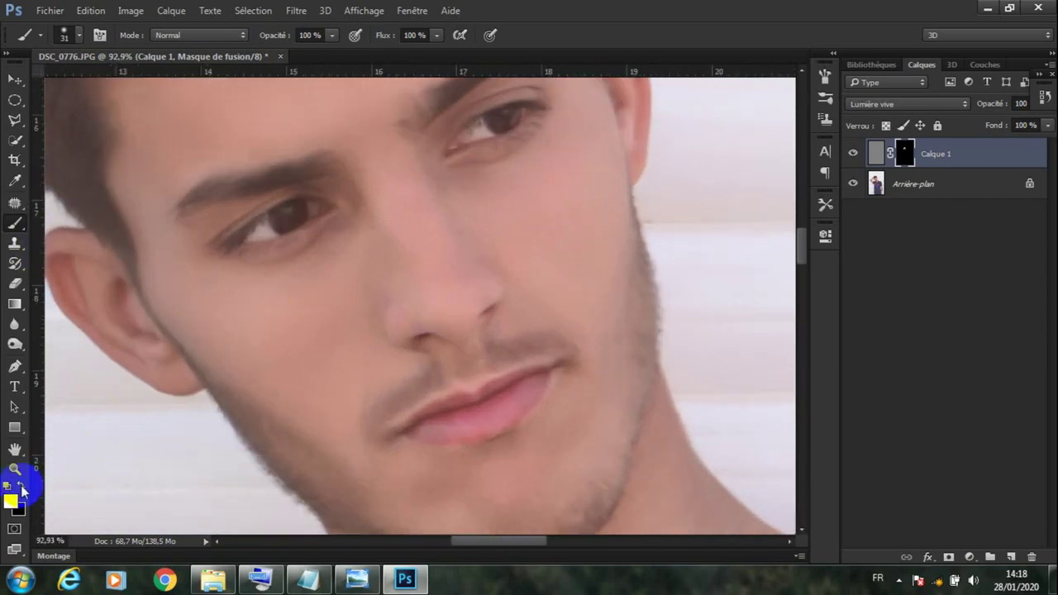
Paint black on the mask over the moustache edge, eye and eyebrow to restore sharp detail.
{"action": "scroll", "coordinate": [416, 303], "scroll_direction": "up", "scroll_amount": 1}
{"action": "scroll", "coordinate": [491, 289], "scroll_direction": "up", "scroll_amount": 3}
{"action": "left_click", "coordinate": [417, 379]}
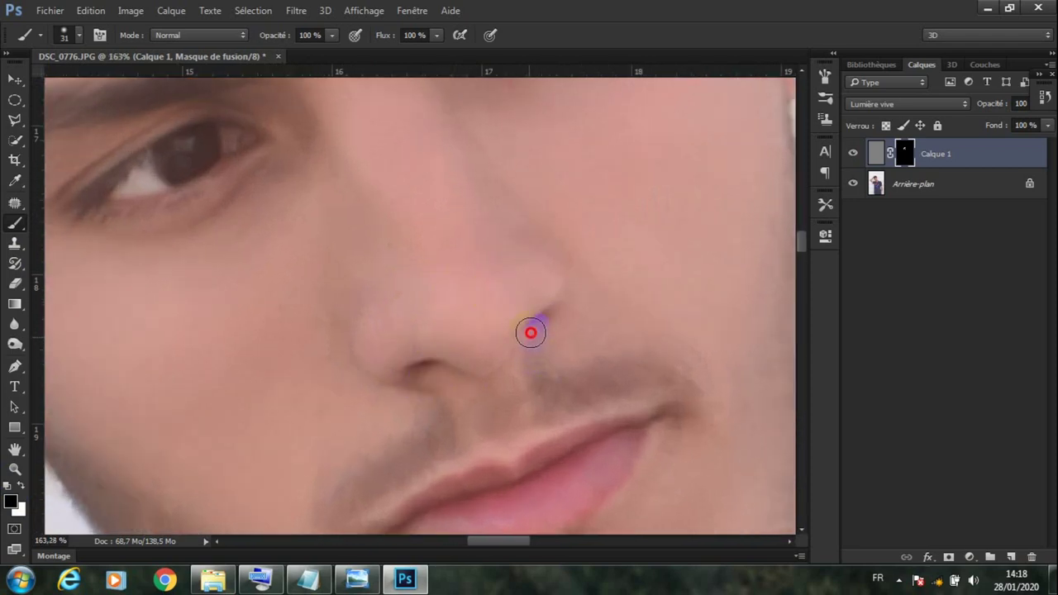
{"action": "scroll", "coordinate": [531, 332], "scroll_direction": "down", "scroll_amount": 2}
{"action": "scroll", "coordinate": [597, 345], "scroll_direction": "down", "scroll_amount": 2}
{"action": "scroll", "coordinate": [463, 191], "scroll_direction": "up", "scroll_amount": 3}
{"action": "scroll", "coordinate": [484, 167], "scroll_direction": "up", "scroll_amount": 1}
{"action": "mouse_move", "coordinate": [484, 167]}
{"action": "left_mouse_down"}
{"action": "mouse_move", "coordinate": [503, 149]}
{"action": "mouse_move", "coordinate": [264, 217]}
{"action": "mouse_move", "coordinate": [401, 279]}
{"action": "left_mouse_up"}
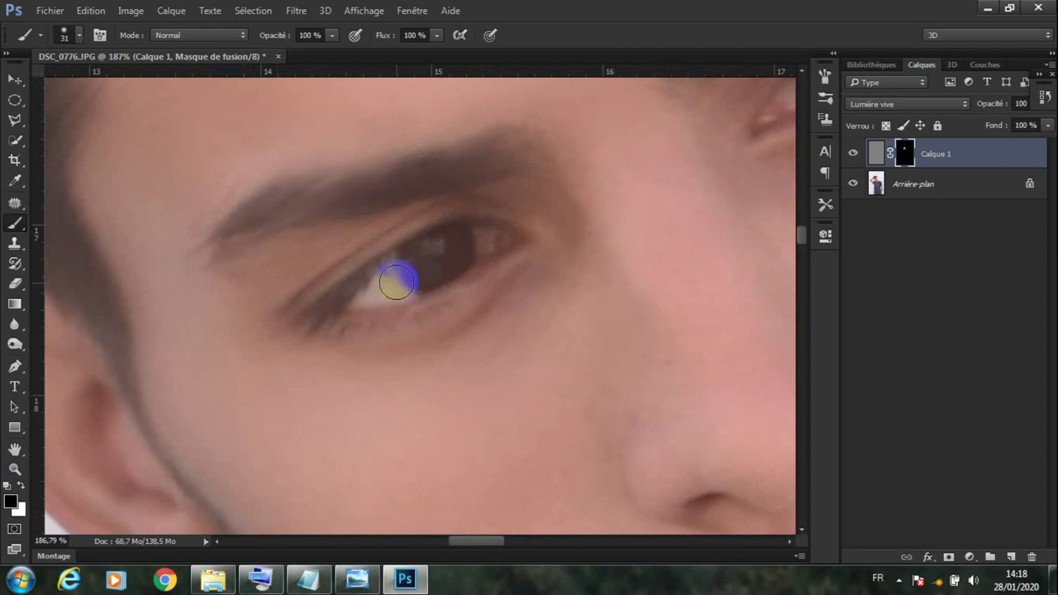
{"action": "scroll", "coordinate": [260, 309], "scroll_direction": "down", "scroll_amount": 2}
{"action": "scroll", "coordinate": [603, 182], "scroll_direction": "down", "scroll_amount": 2}
{"action": "scroll", "coordinate": [500, 155], "scroll_direction": "up", "scroll_amount": 1}
{"action": "mouse_move", "coordinate": [500, 156]}
{"action": "left_mouse_down"}
{"action": "mouse_move", "coordinate": [520, 152]}
{"action": "mouse_move", "coordinate": [446, 174]}
{"action": "mouse_move", "coordinate": [378, 238]}
{"action": "left_mouse_up"}
Zoom out and hide Calque 1 to compare with the original.
{"action": "scroll", "coordinate": [372, 231], "scroll_direction": "down", "scroll_amount": 2}
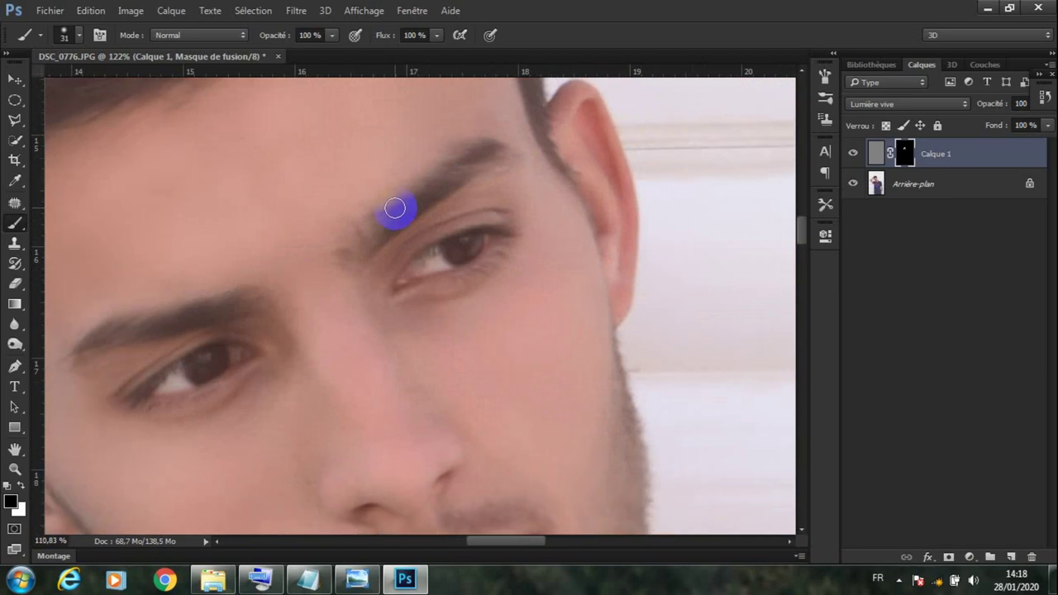
{"action": "scroll", "coordinate": [397, 208], "scroll_direction": "down", "scroll_amount": 2}
{"action": "scroll", "coordinate": [402, 224], "scroll_direction": "down", "scroll_amount": 2}
{"action": "scroll", "coordinate": [418, 293], "scroll_direction": "down", "scroll_amount": 1}
{"action": "scroll", "coordinate": [416, 265], "scroll_direction": "up", "scroll_amount": 2}
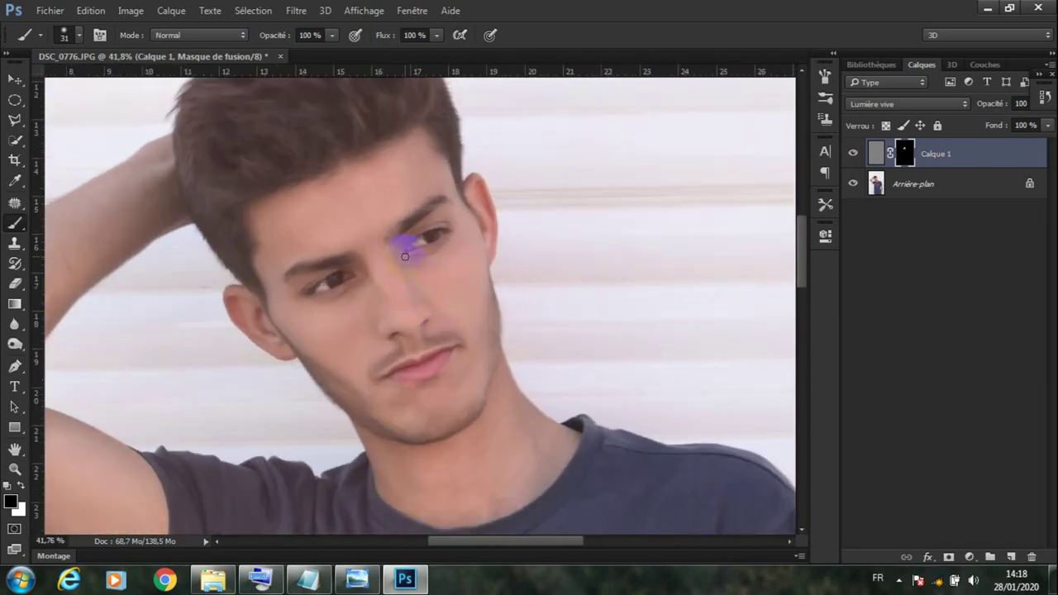
{"action": "scroll", "coordinate": [359, 224], "scroll_direction": "up", "scroll_amount": 1}
{"action": "scroll", "coordinate": [366, 165], "scroll_direction": "up", "scroll_amount": 1}
{"action": "scroll", "coordinate": [500, 482], "scroll_direction": "up", "scroll_amount": 1}
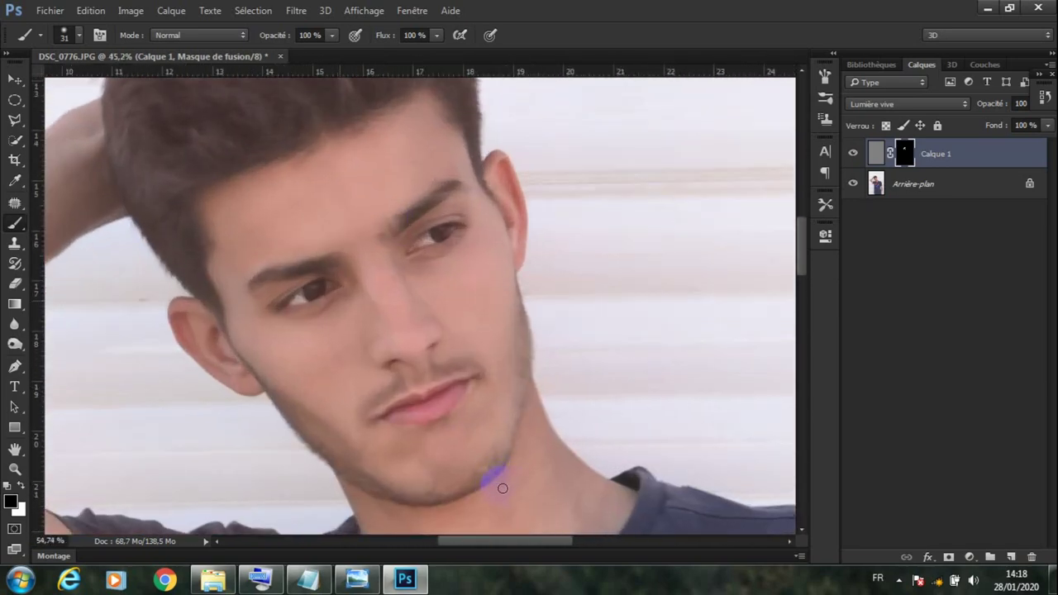
{"action": "left_click", "coordinate": [853, 157]}
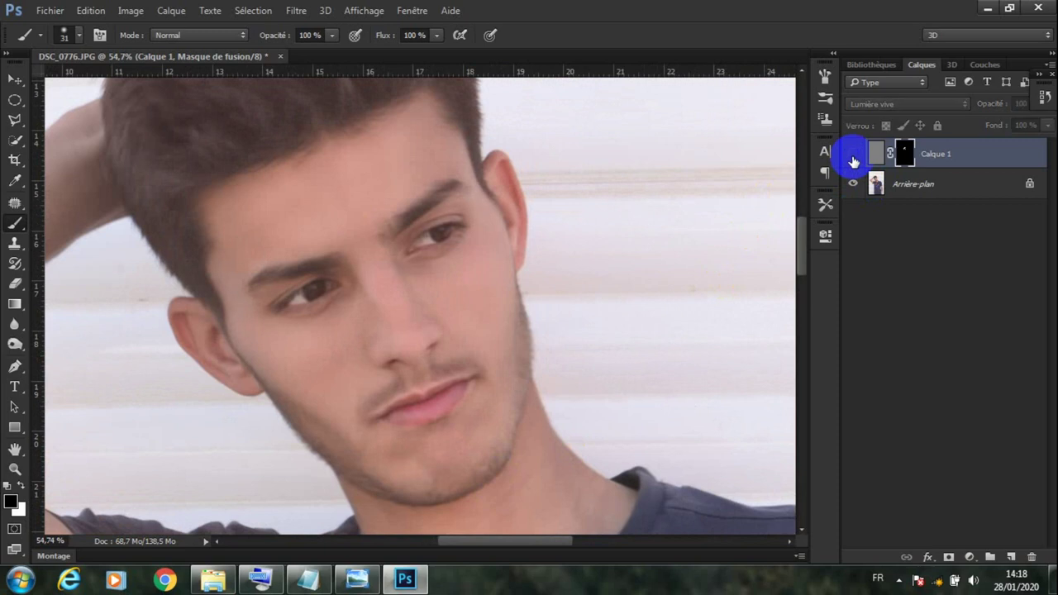
{"action": "scroll", "coordinate": [480, 373], "scroll_direction": "up", "scroll_amount": 1}
{"action": "scroll", "coordinate": [474, 371], "scroll_direction": "up", "scroll_amount": 1}
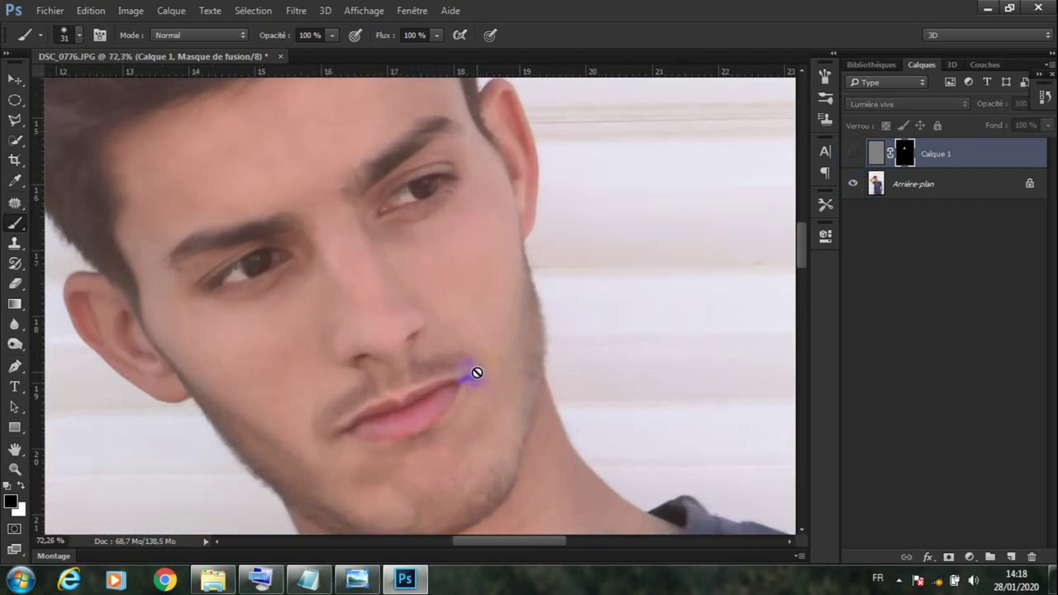
{"action": "left_click", "coordinate": [852, 154]}
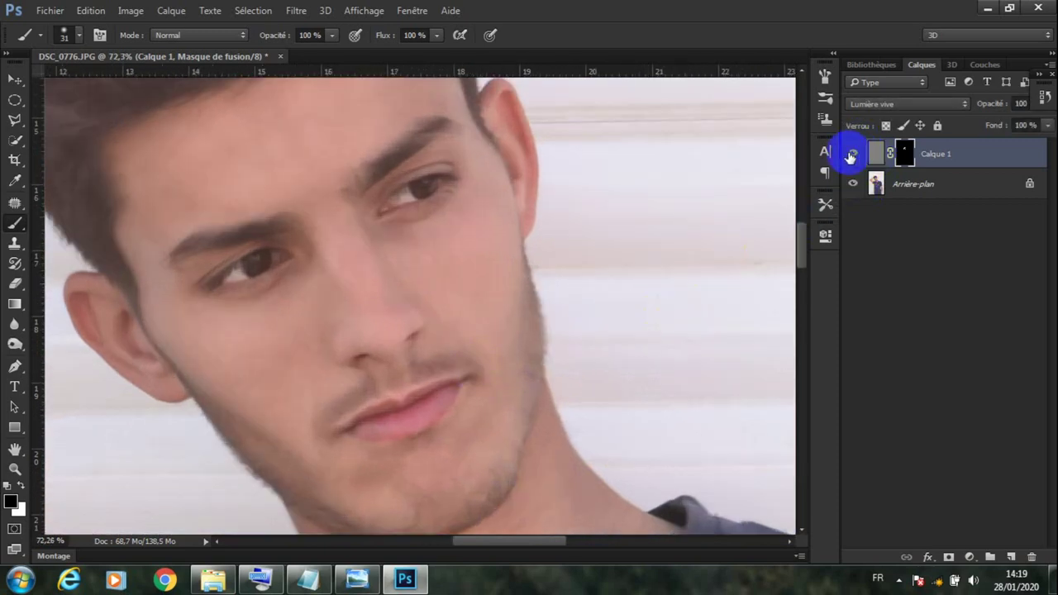
{"action": "left_click", "coordinate": [851, 155]}
{"action": "left_click", "coordinate": [851, 155]}
{"action": "left_click", "coordinate": [850, 154]}
{"action": "left_click", "coordinate": [849, 155]}
{"action": "scroll", "coordinate": [438, 306], "scroll_direction": "down", "scroll_amount": 3}
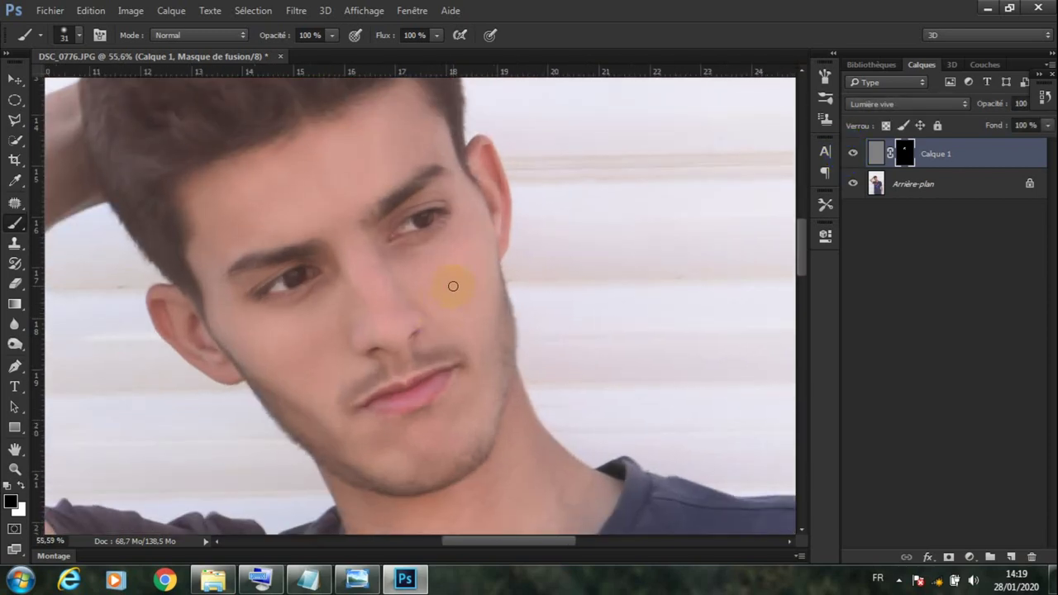
{"action": "scroll", "coordinate": [446, 286], "scroll_direction": "down", "scroll_amount": 3}
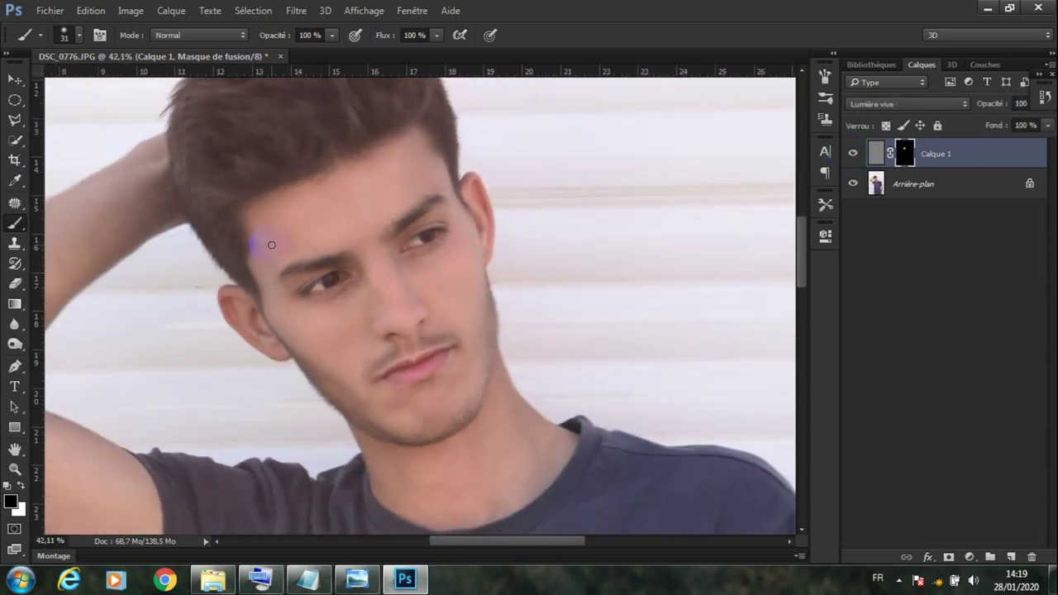